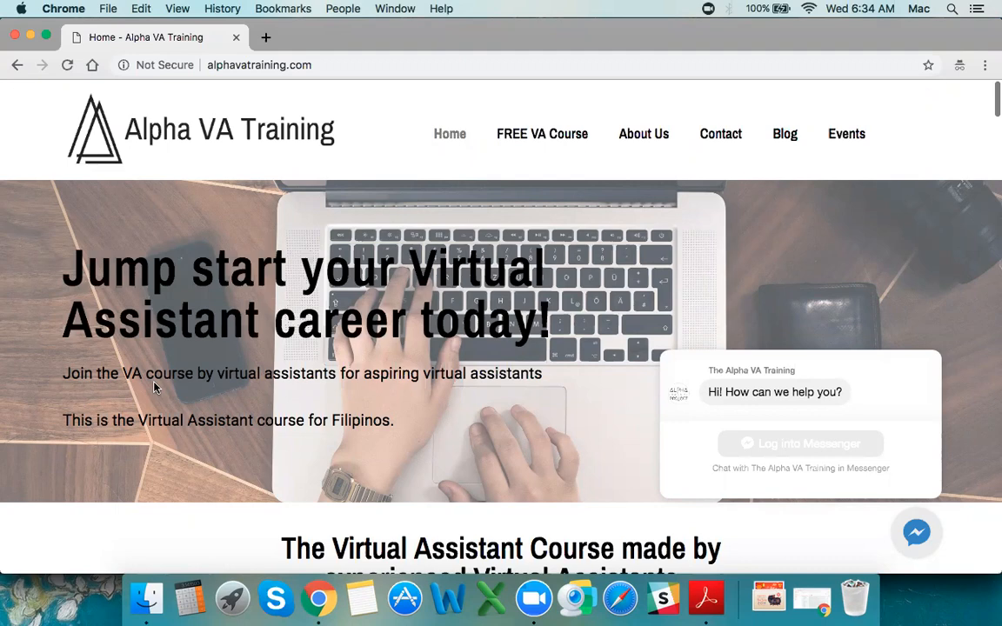
Visit the Blog page of the Alpha VA Training website, and return to its Home page.
scroll(155, 388, down, 2)
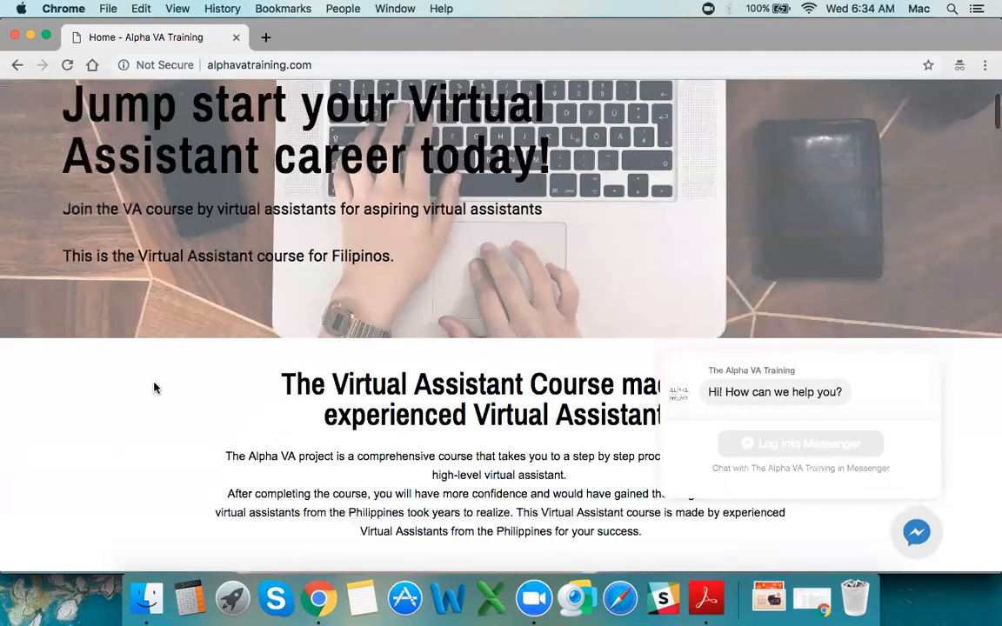
scroll(155, 388, up, 2)
click(781, 136)
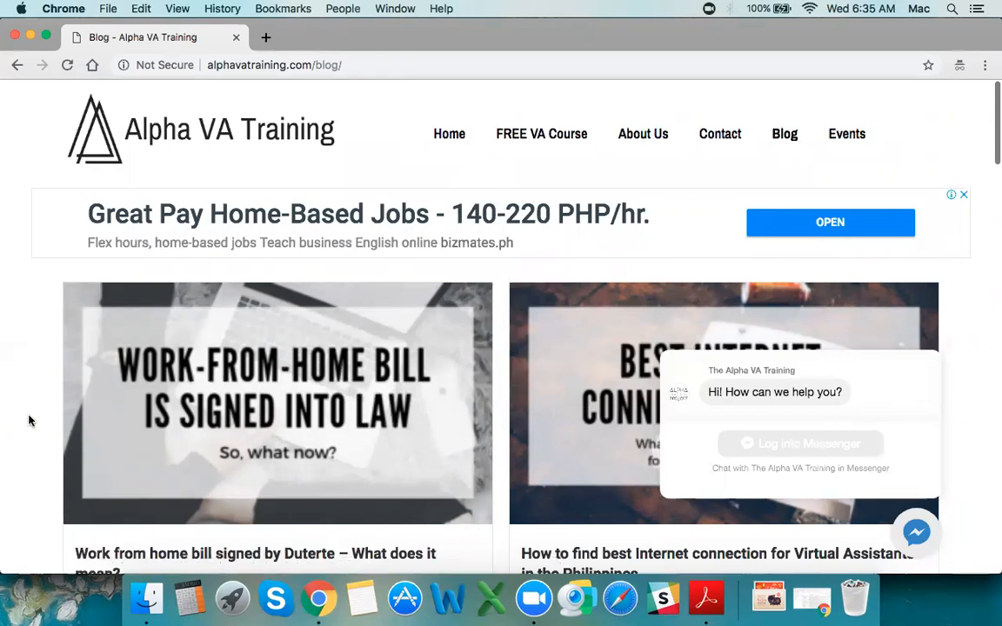
click(450, 135)
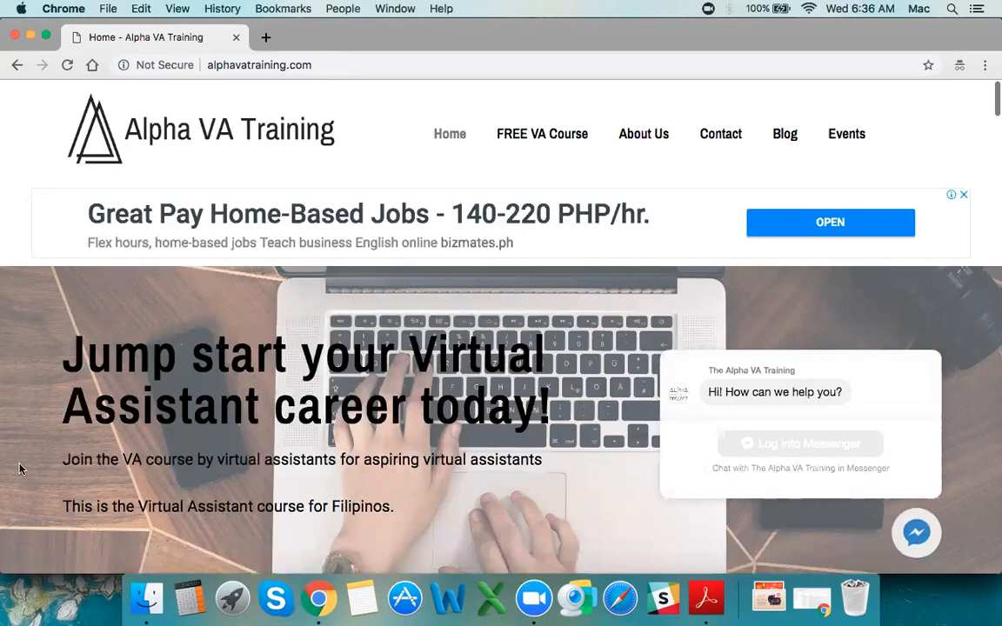
Look through the home page's content from the opening banner down to the course benefits and back.
scroll(19, 470, down, 15)
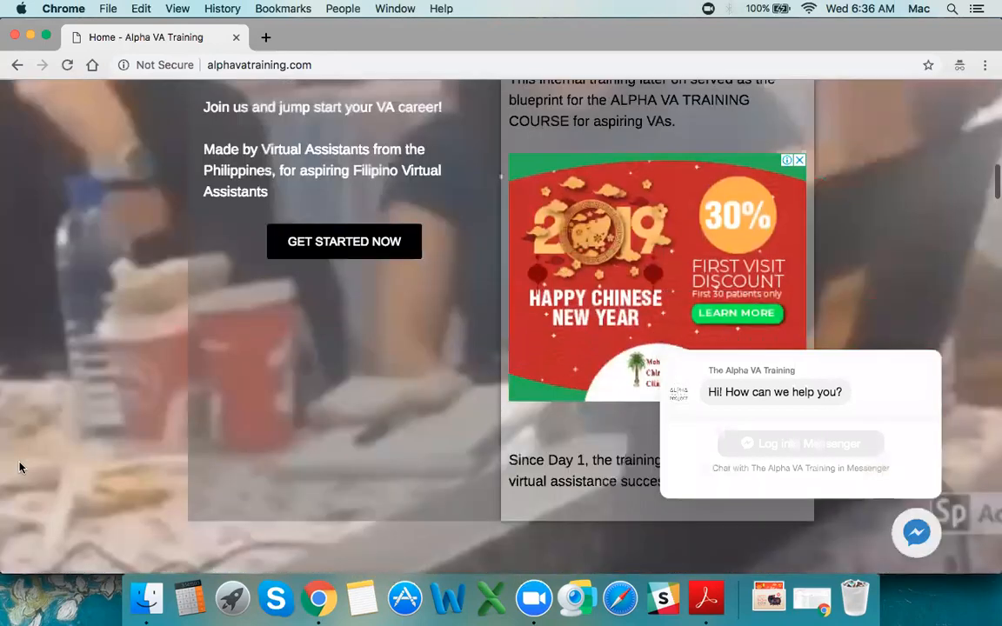
scroll(19, 468, up, 15)
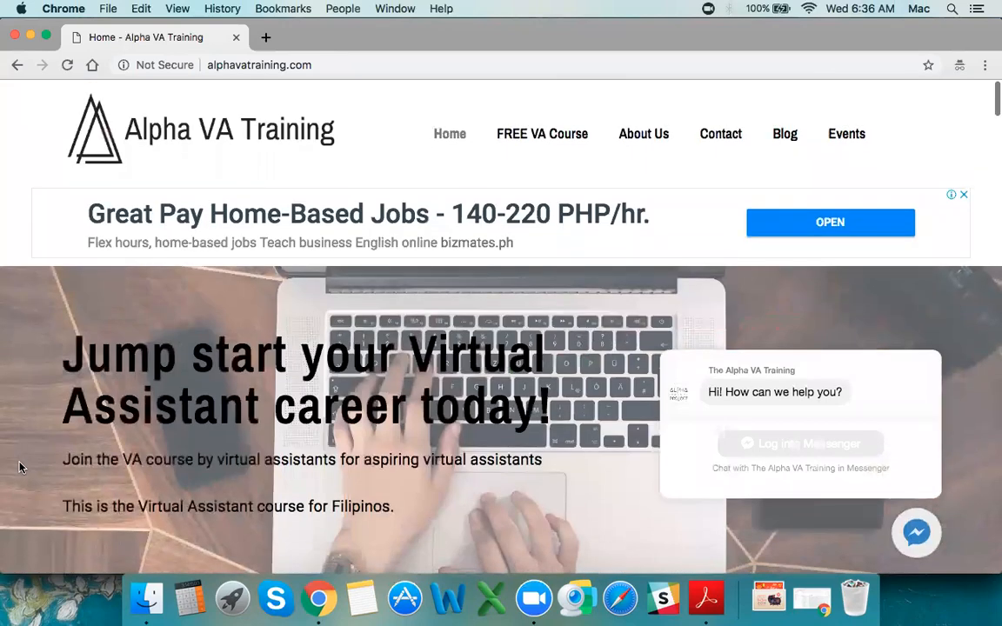
scroll(19, 468, down, 3)
scroll(19, 468, up, 3)
scroll(84, 407, down, 7)
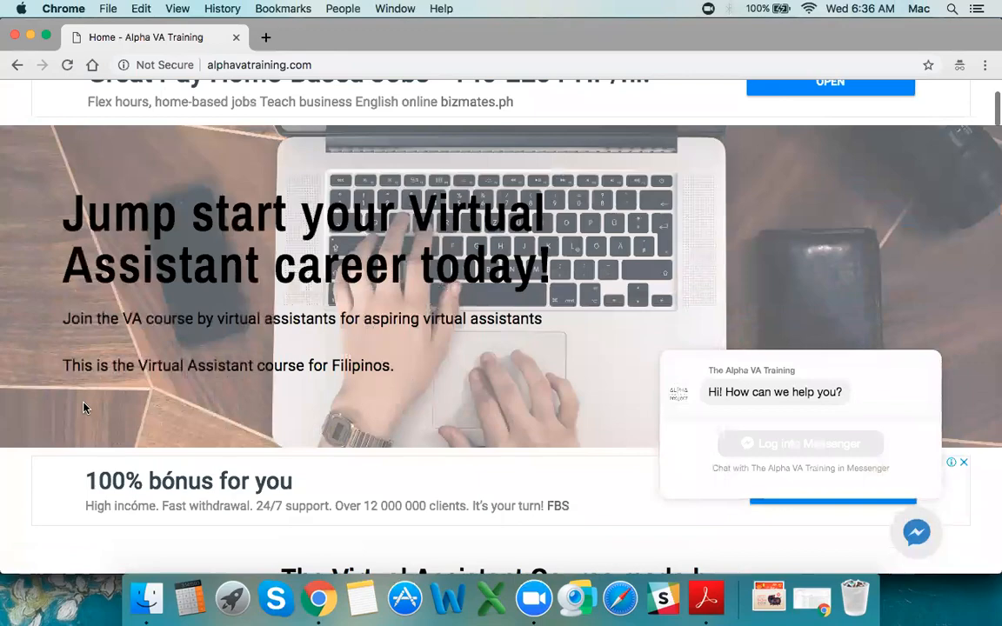
scroll(84, 407, down, 20)
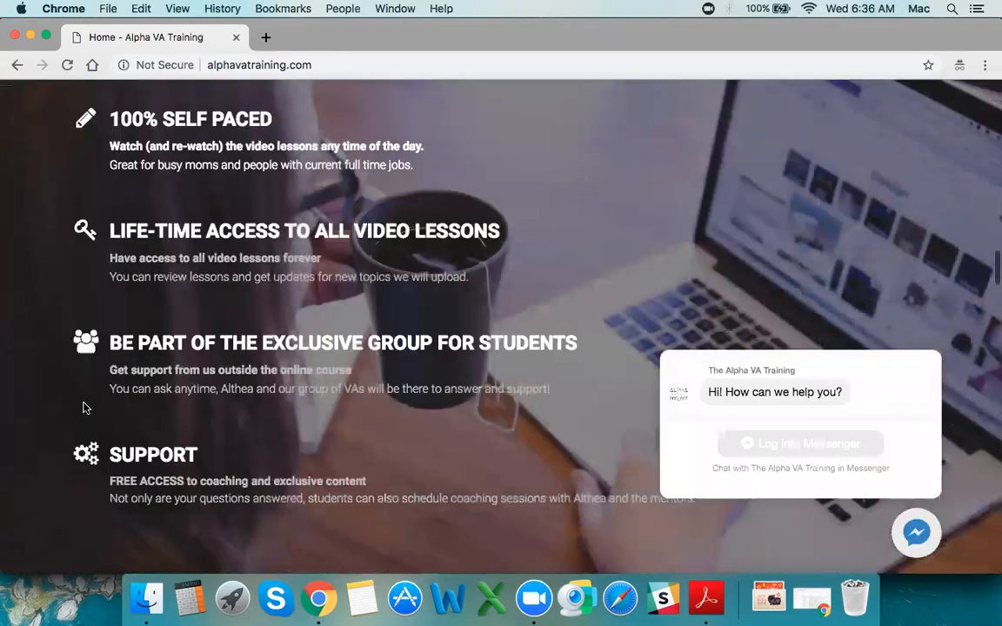
scroll(83, 407, up, 15)
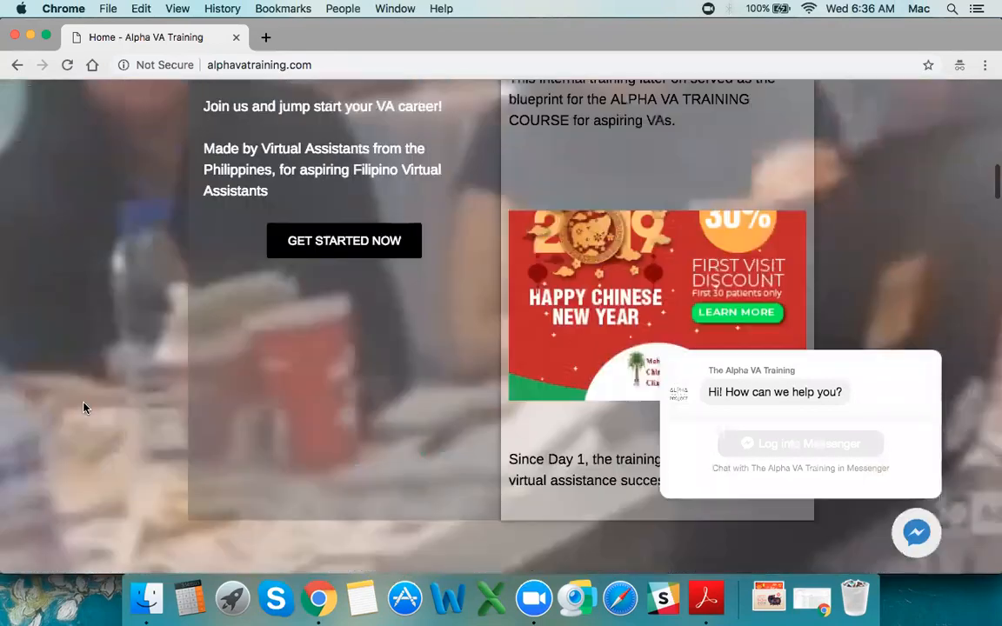
scroll(84, 407, up, 10)
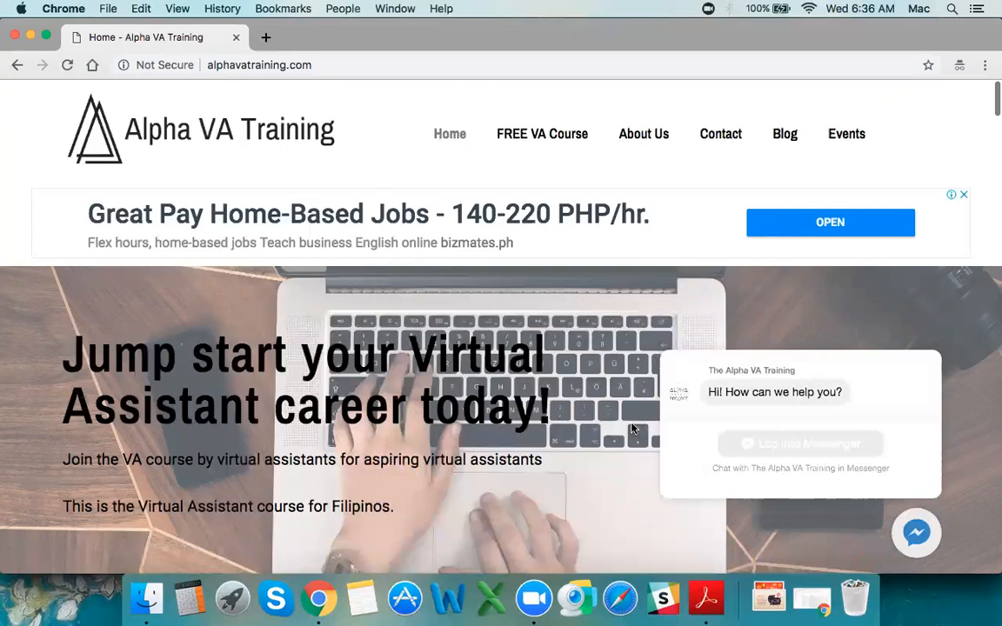
Switch to the Gmail window, open the WordPress username and password email, and read its username and password-setup lines.
click(813, 599)
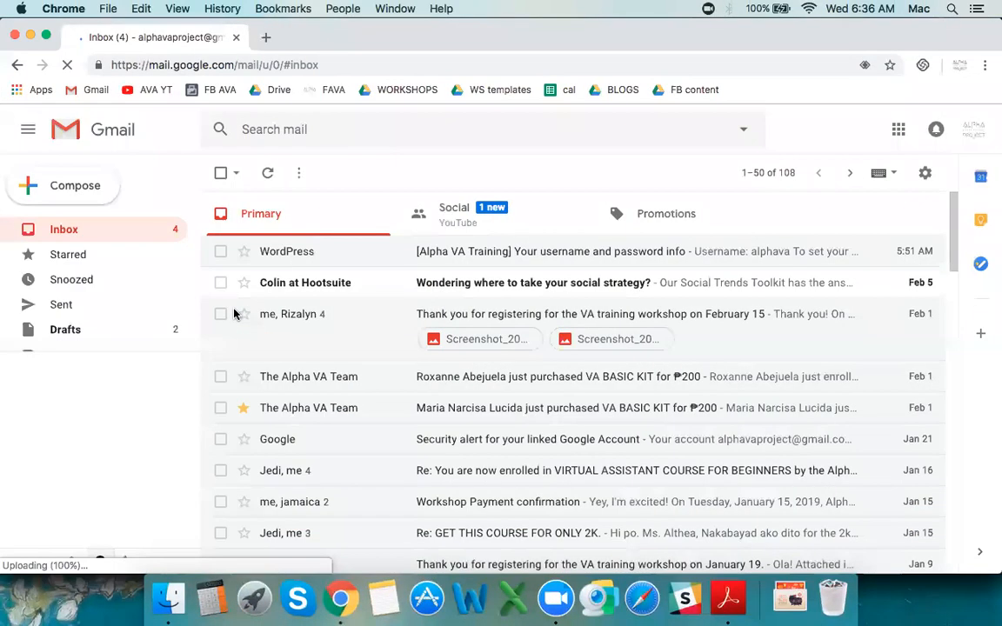
click(348, 252)
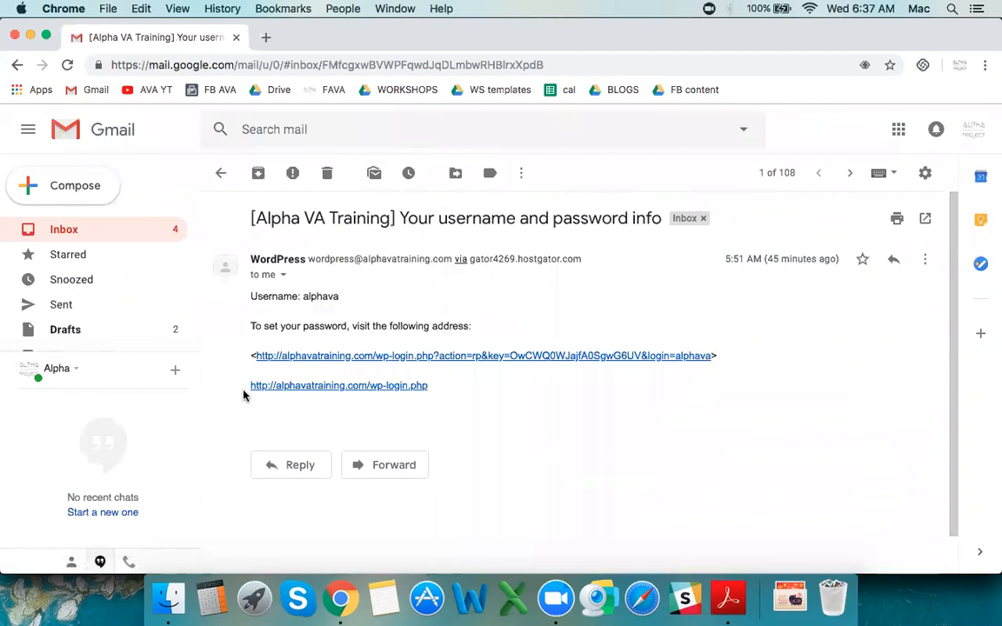
triple_click(355, 254)
click(356, 255)
triple_click(320, 295)
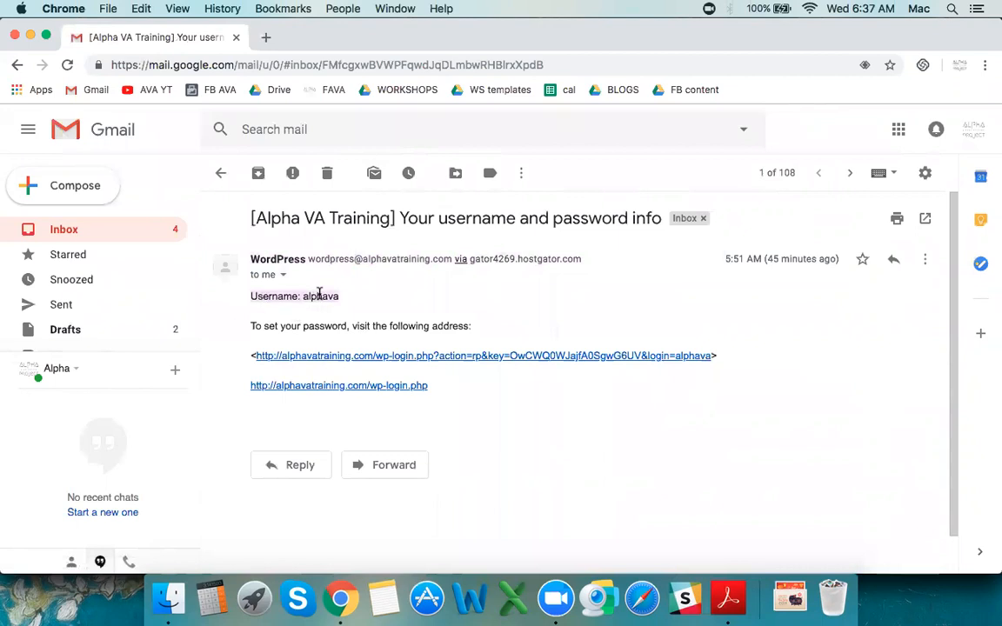
triple_click(312, 326)
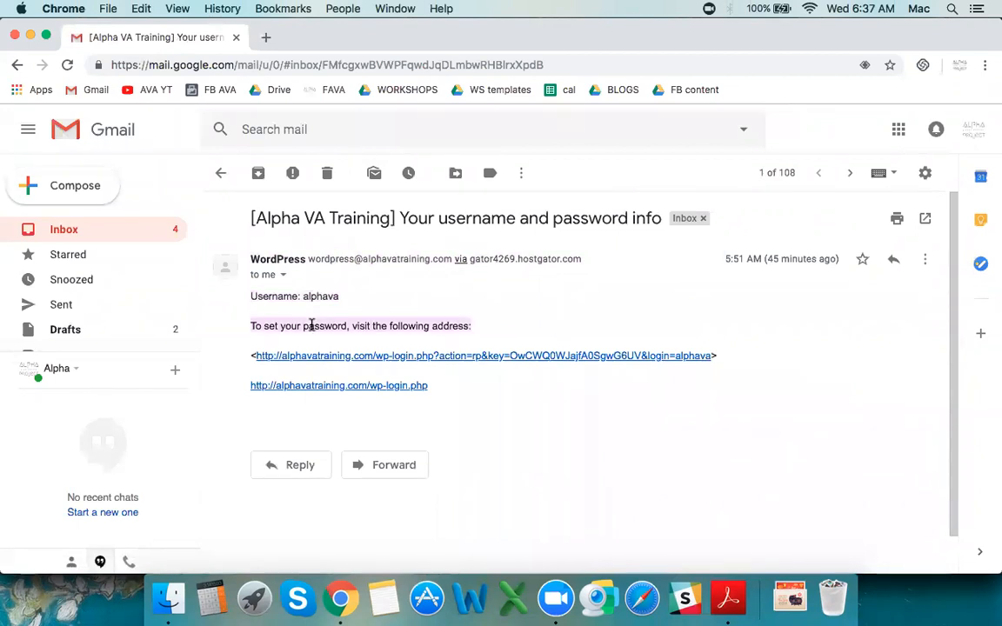
click(311, 327)
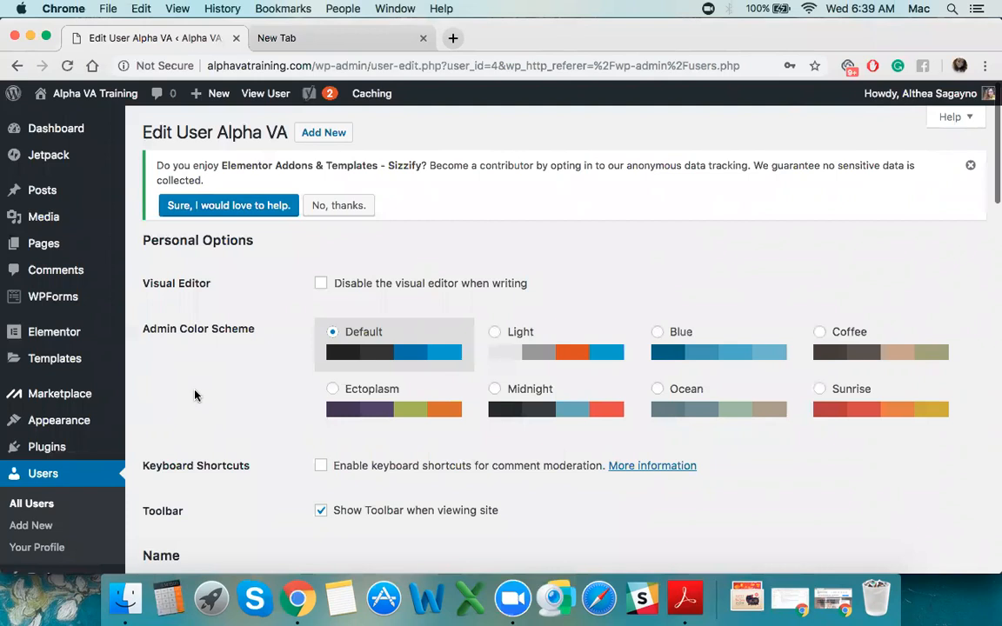
Examine the Personal Options, Name and Contact Info sections of the Alpha VA user's edit page.
scroll(195, 396, down, 3)
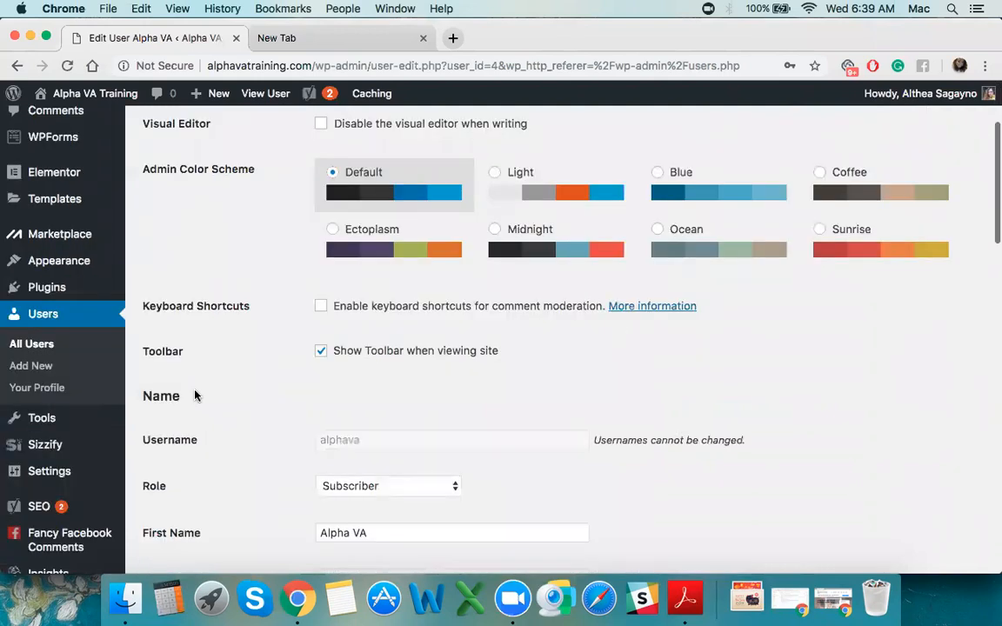
scroll(195, 395, up, 3)
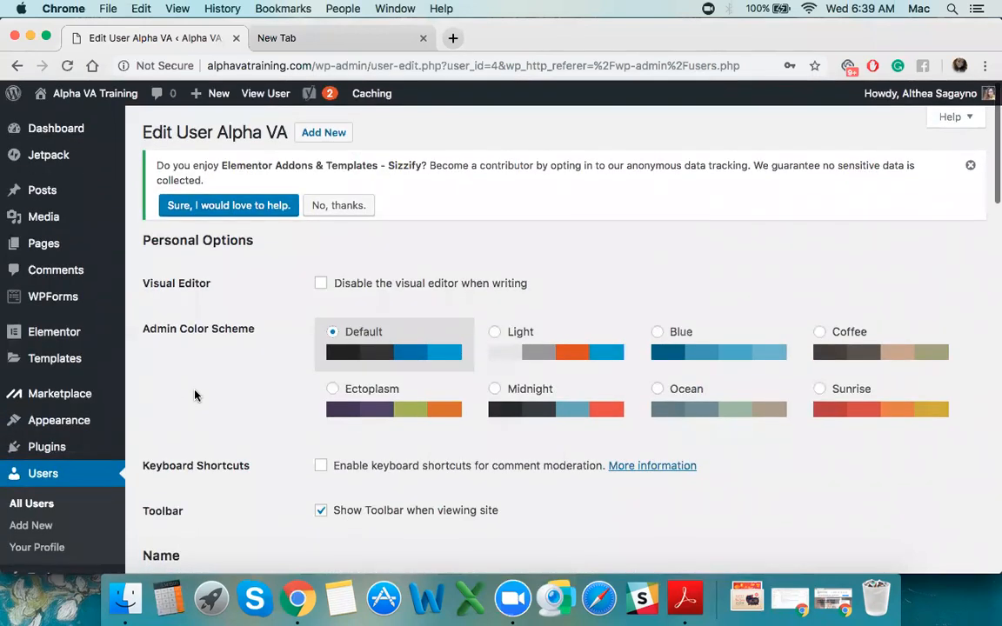
scroll(195, 395, down, 2)
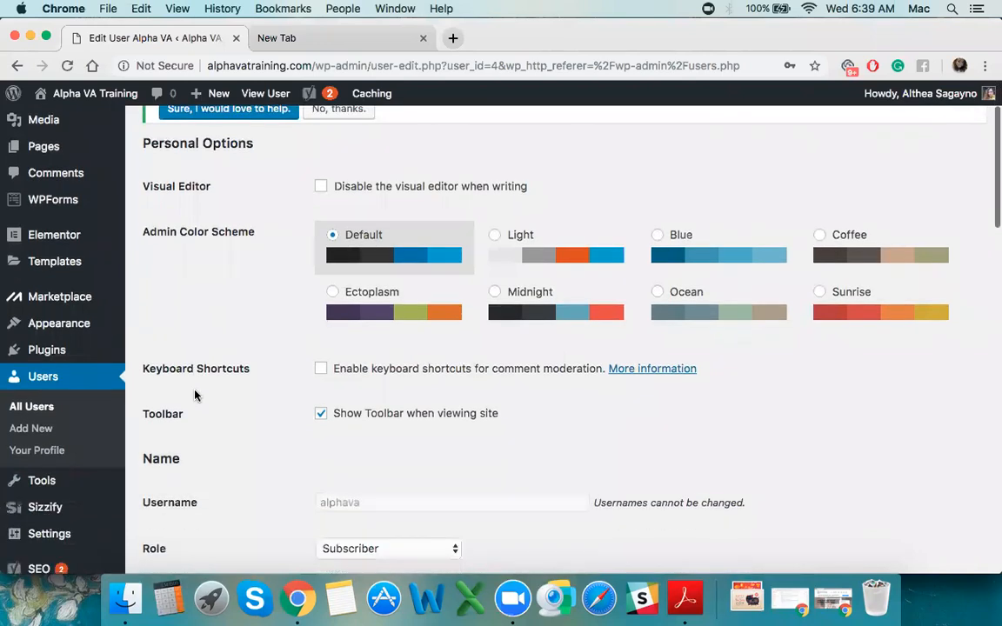
scroll(195, 396, down, 8)
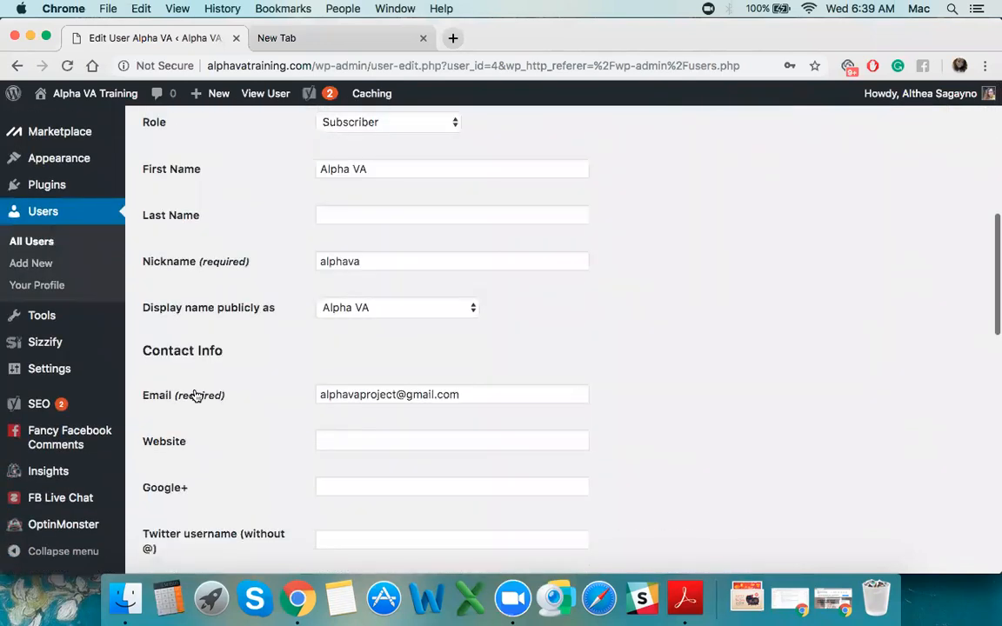
scroll(195, 396, up, 3)
scroll(195, 413, up, 1)
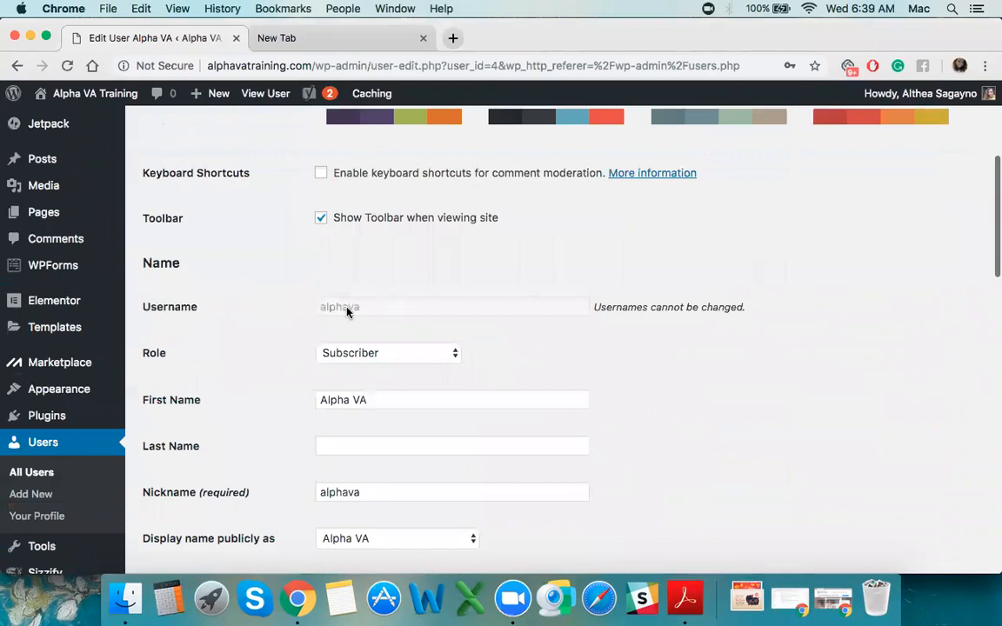
scroll(274, 363, down, 1)
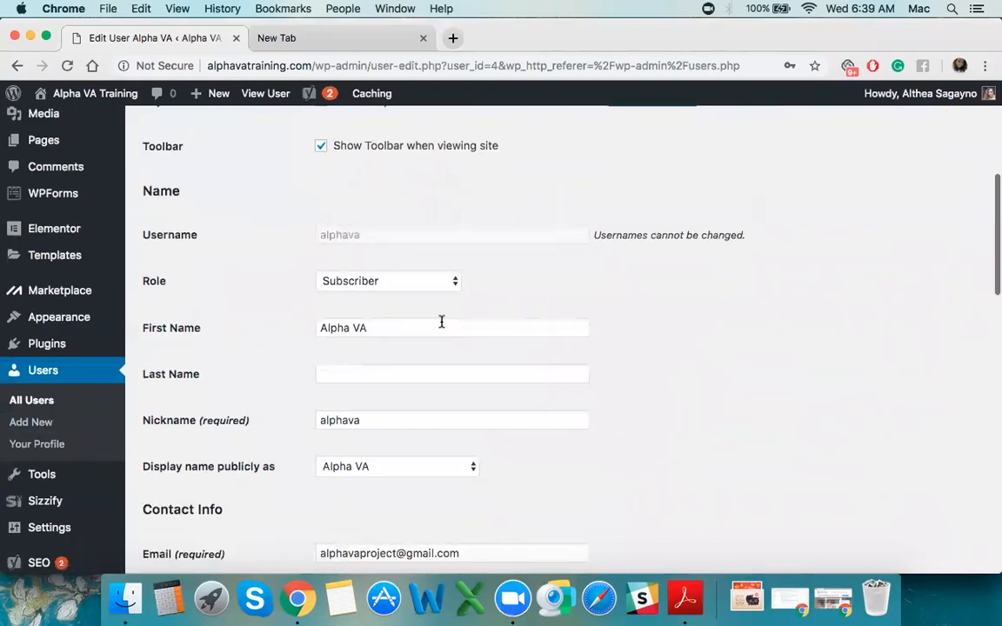
scroll(258, 449, down, 1)
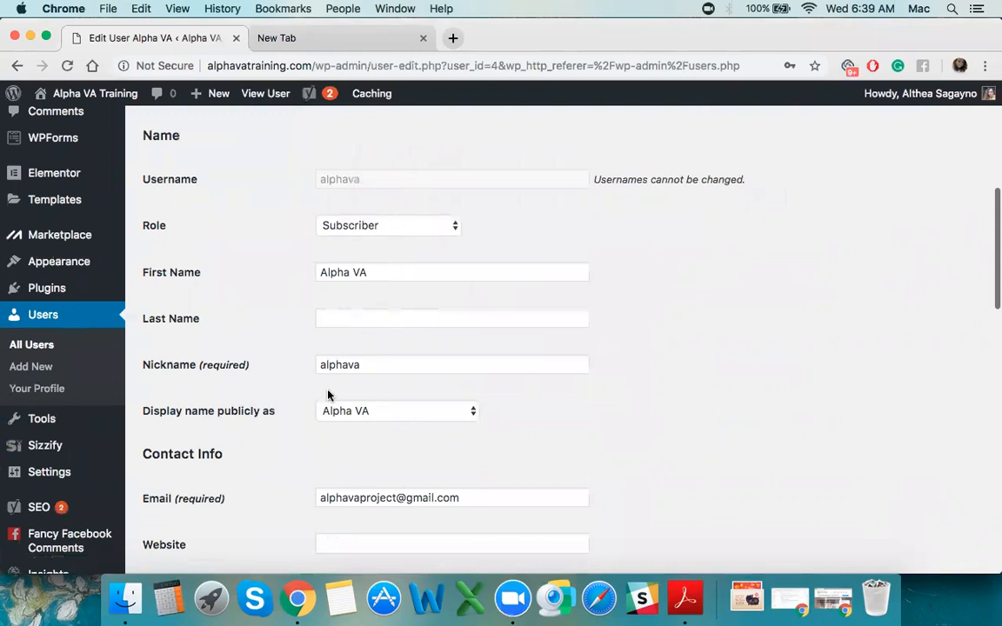
scroll(273, 391, down, 2)
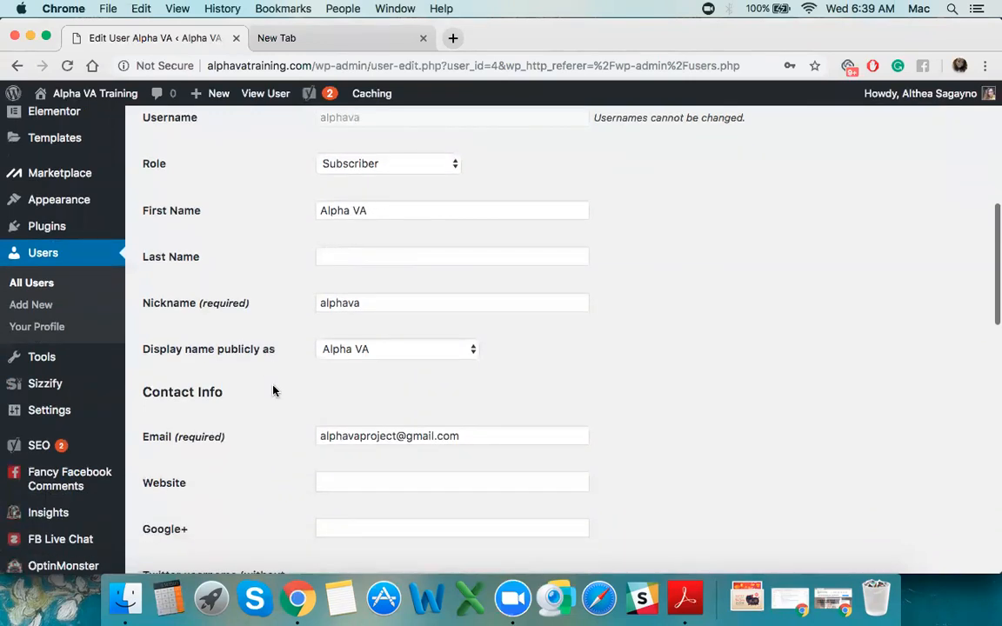
Inspect the user's first name, last name, nickname, public display name and contact fields without editing them.
triple_click(419, 209)
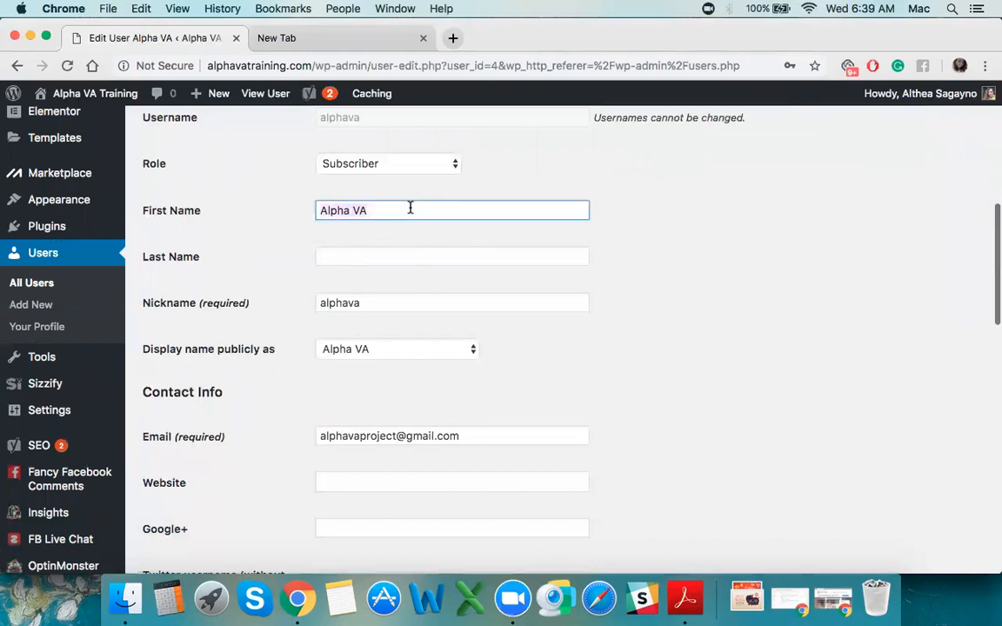
click(226, 323)
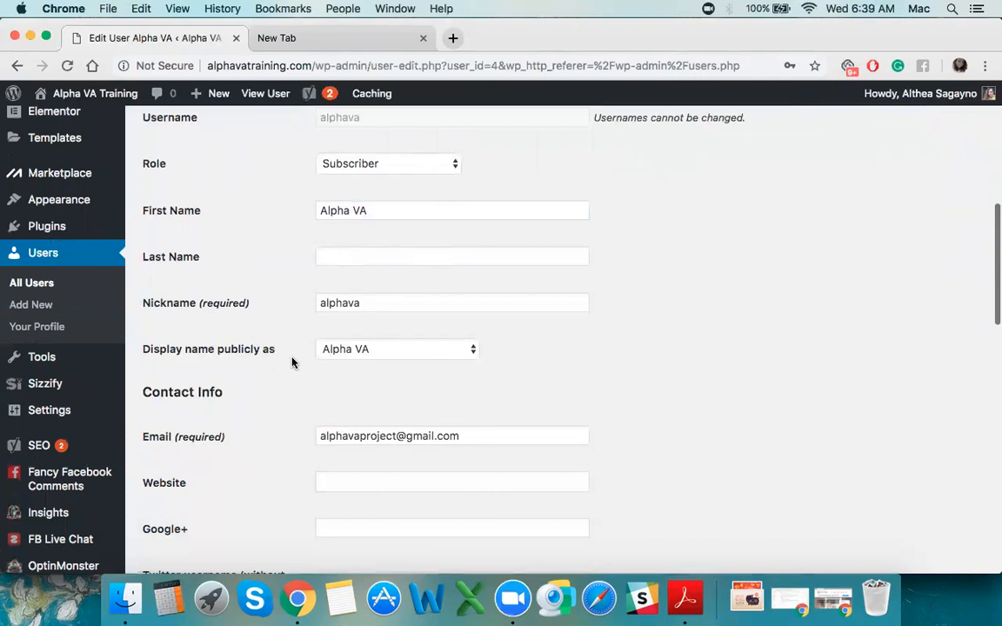
scroll(292, 361, down, 2)
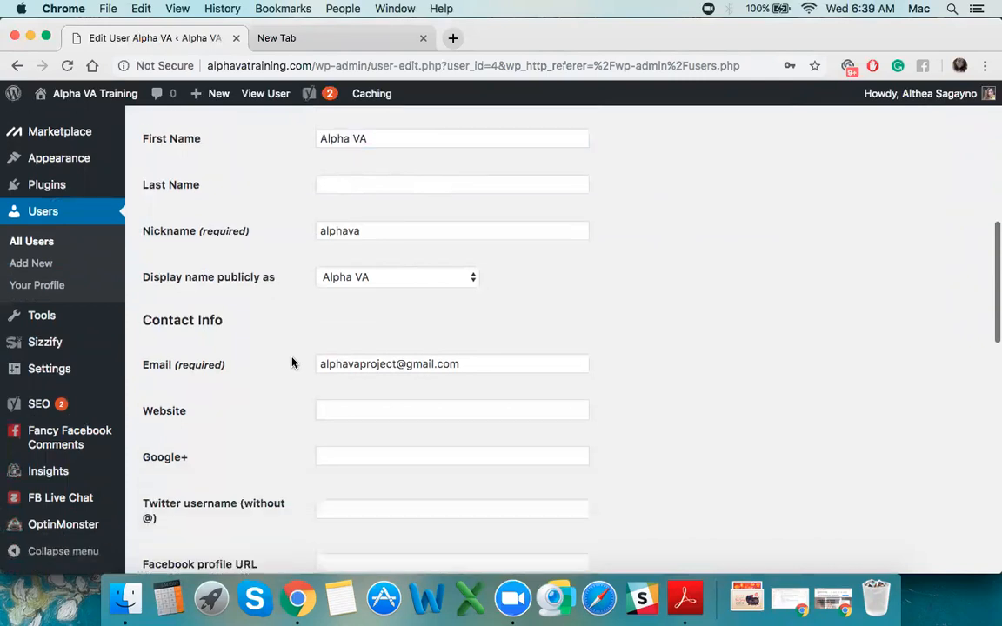
scroll(293, 362, up, 2)
click(414, 185)
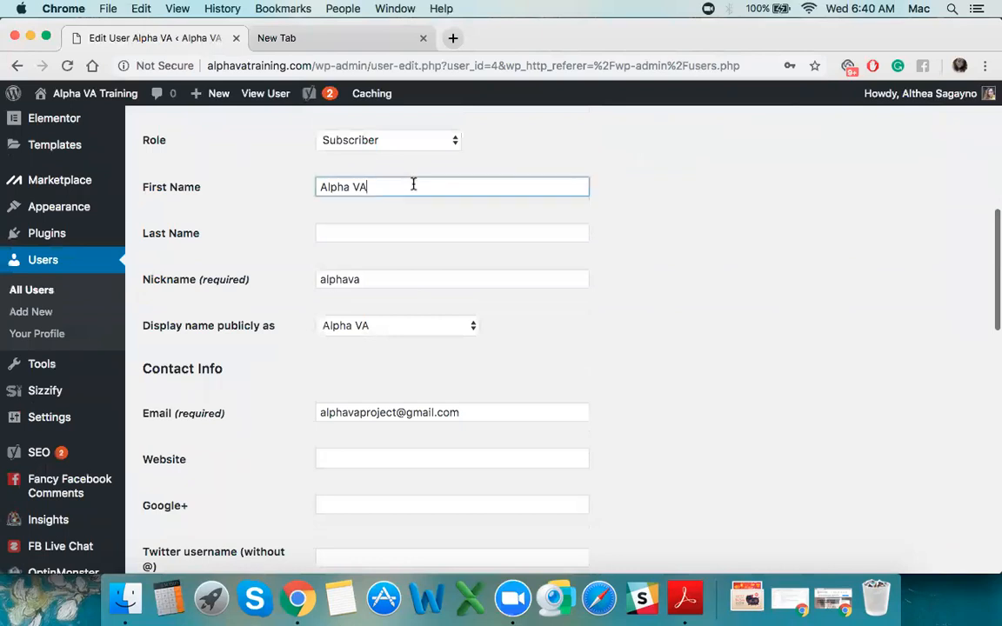
click(405, 228)
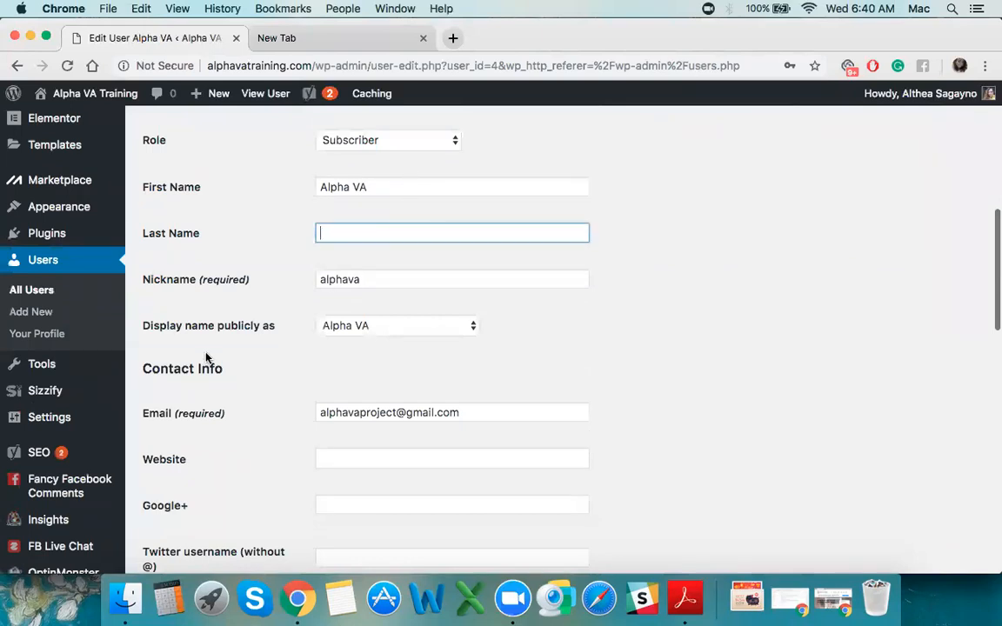
scroll(208, 360, down, 2)
scroll(268, 325, down, 3)
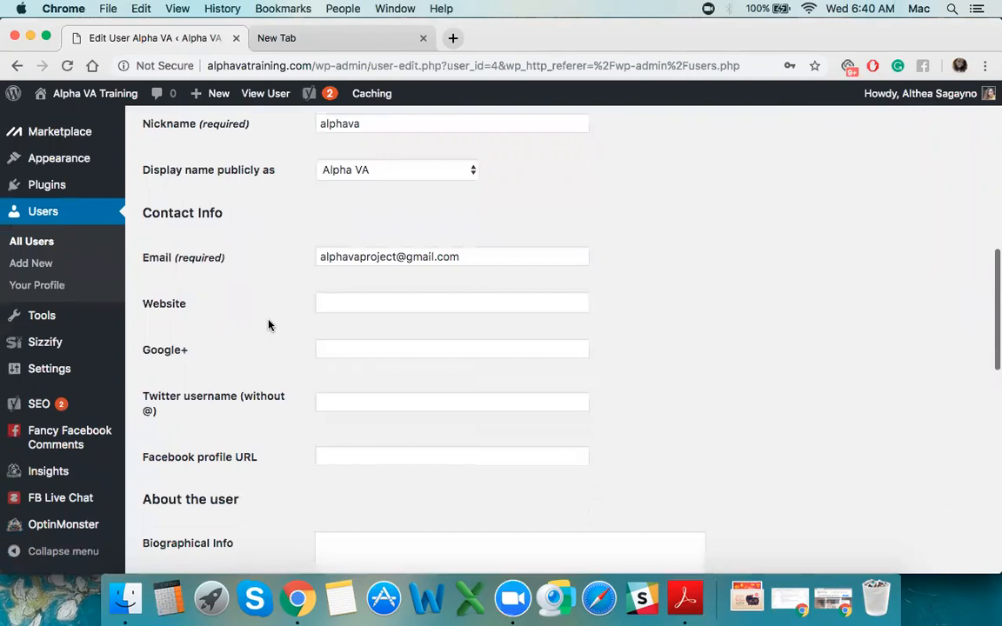
scroll(269, 324, up, 5)
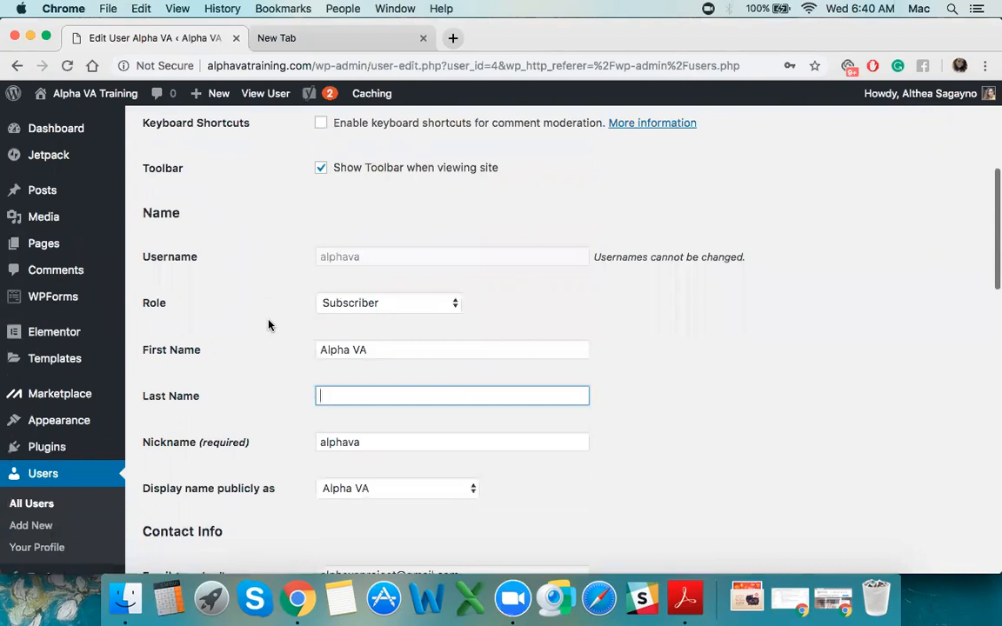
scroll(268, 324, down, 2)
click(269, 324)
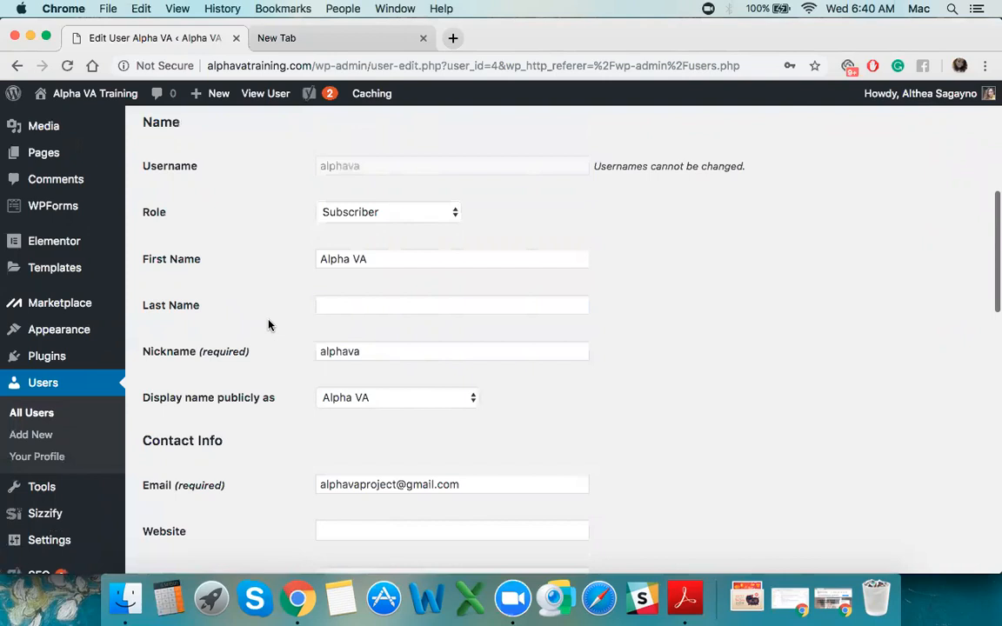
Review the remaining user settings, from contact details through biography, account management and Yoast SEO to the update option.
scroll(269, 324, down, 8)
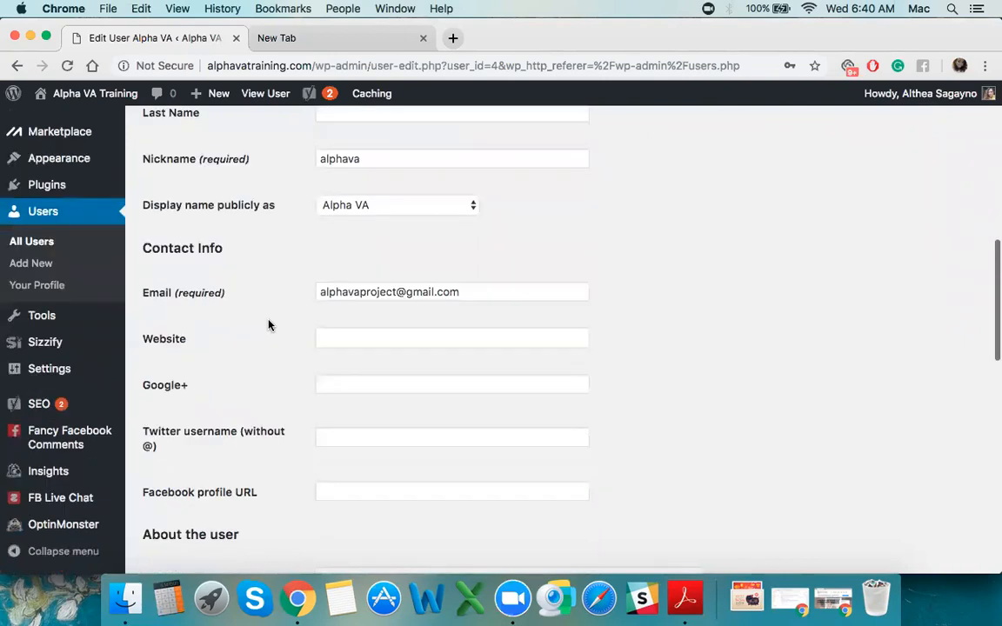
scroll(268, 325, down, 4)
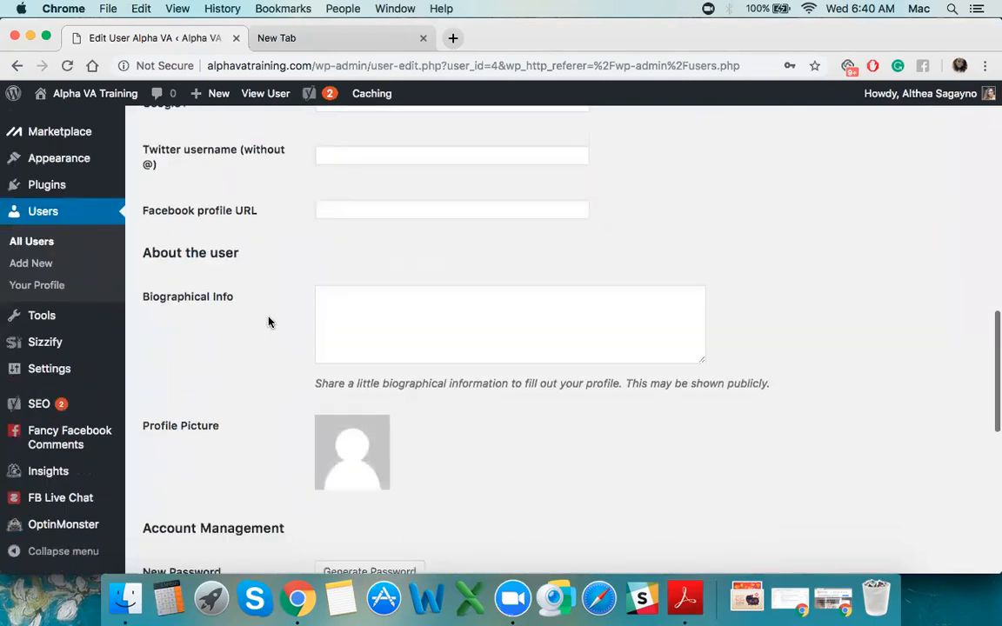
scroll(269, 324, down, 3)
scroll(251, 301, down, 3)
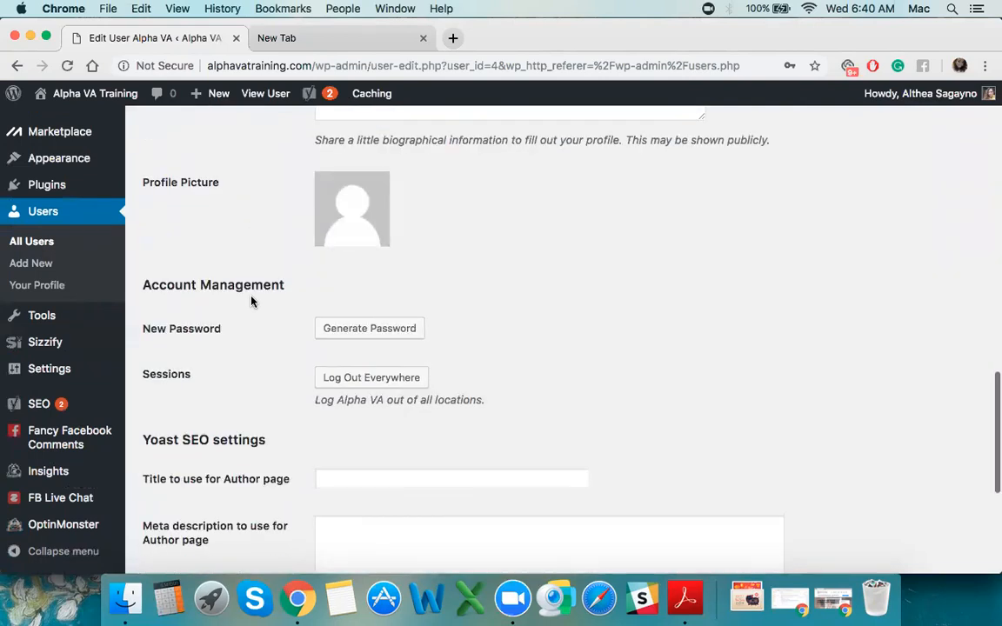
scroll(267, 352, down, 7)
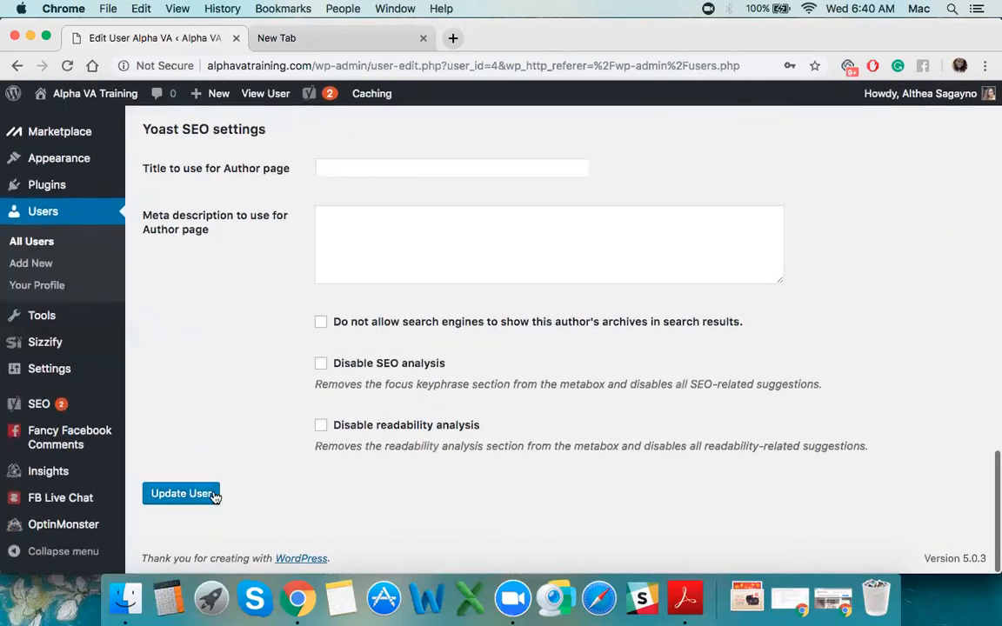
scroll(239, 342, up, 10)
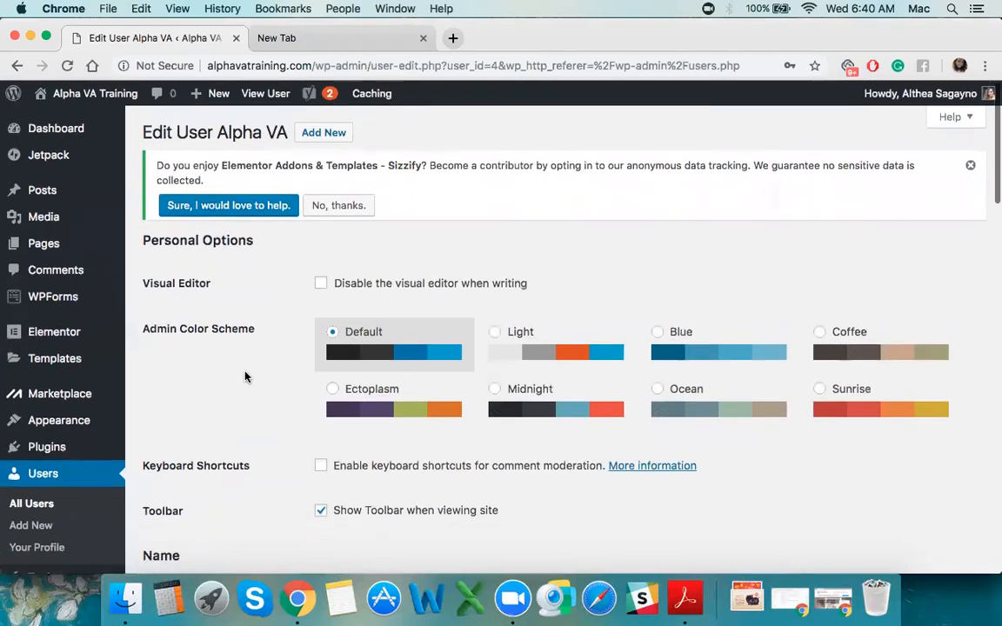
Open the WordPress admin dashboard and compare it with the public Alpha VA Training home page in the other browser window.
click(75, 137)
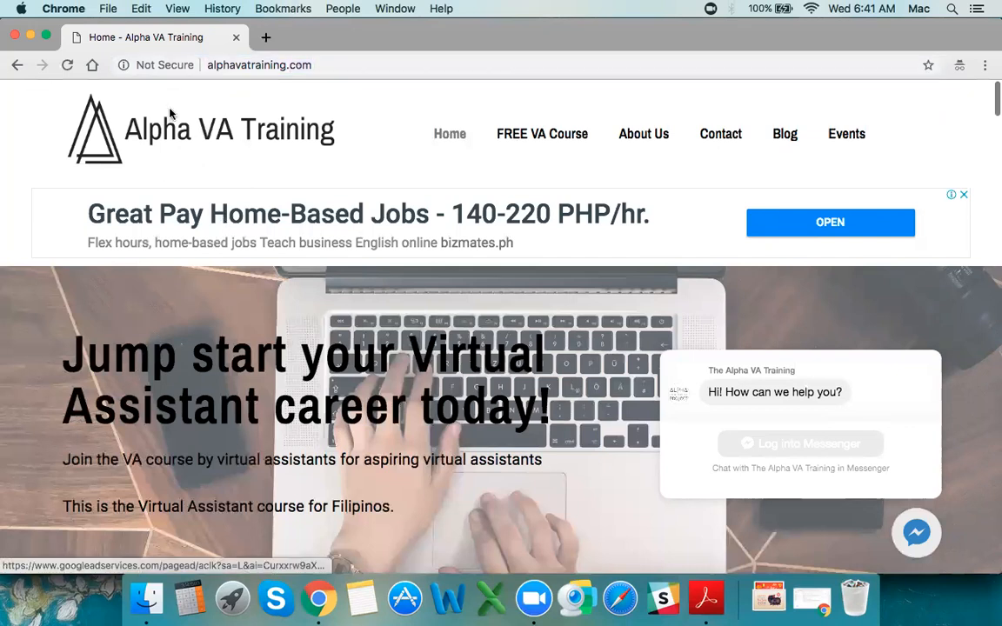
scroll(171, 113, down, 4)
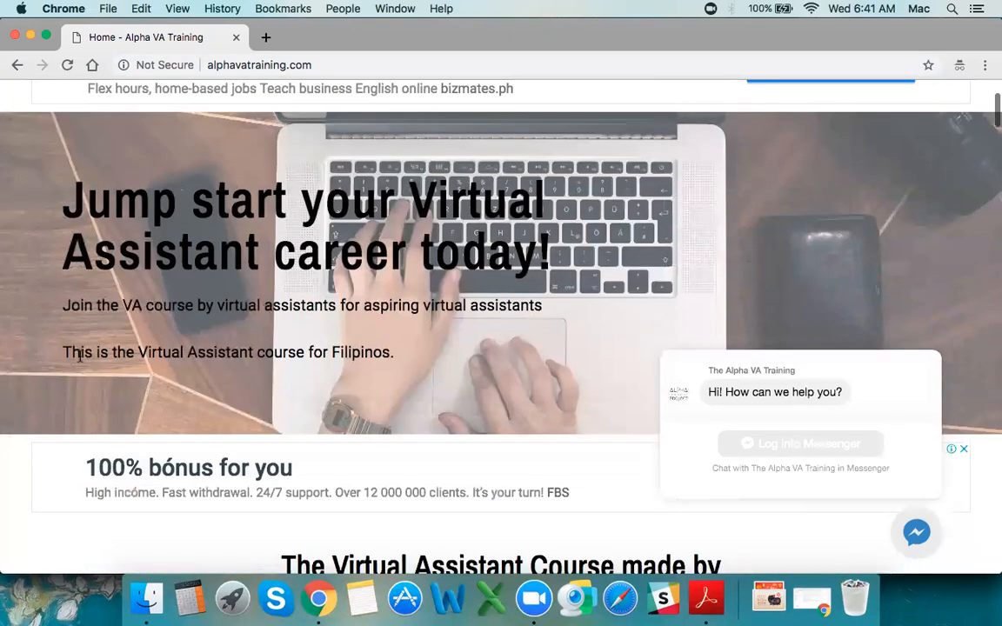
scroll(79, 356, up, 4)
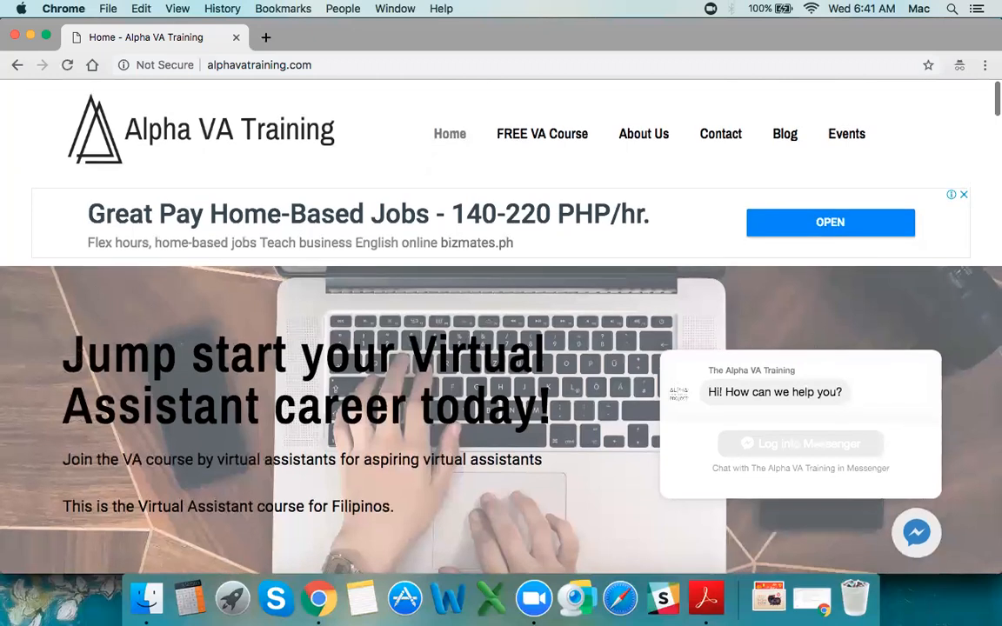
click(15, 36)
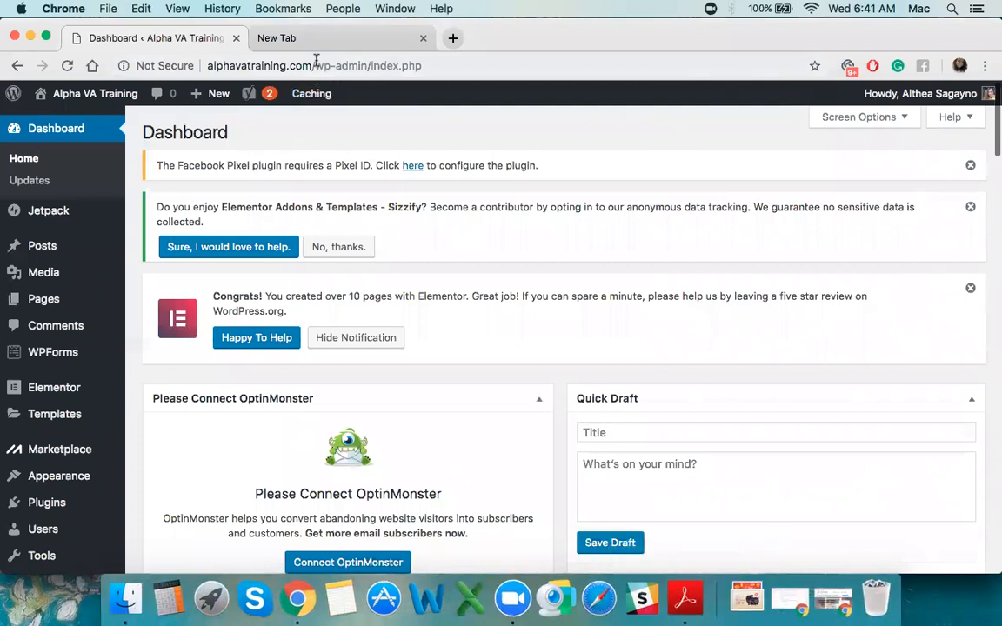
click(329, 63)
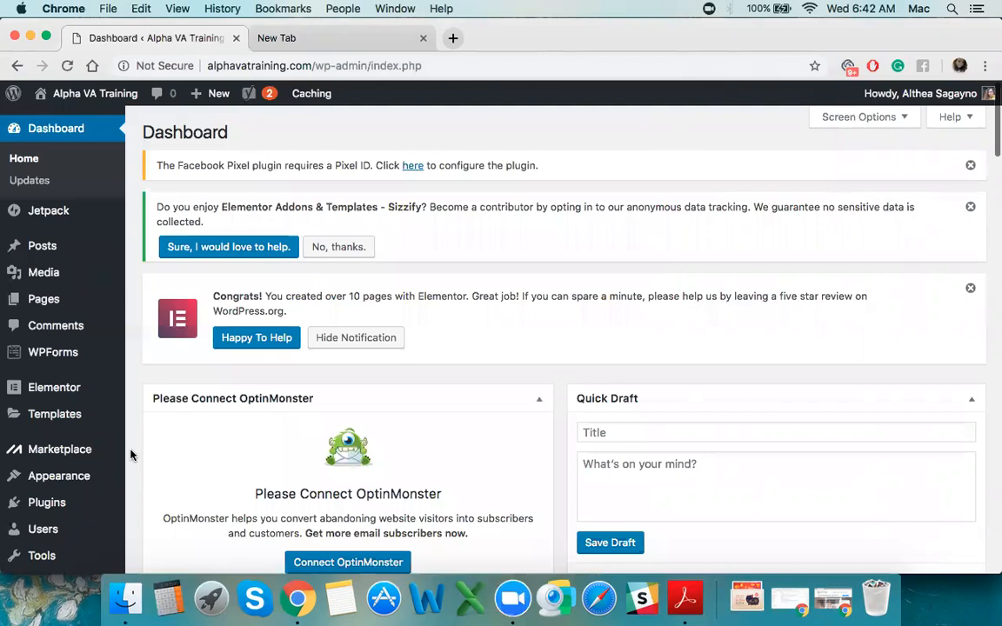
Review the dashboard widgets, from OptinMonster, Elementor Overview and Quick Draft through WordPress news, WPForms and MonsterInsights.
scroll(131, 455, down, 5)
scroll(130, 433, down, 5)
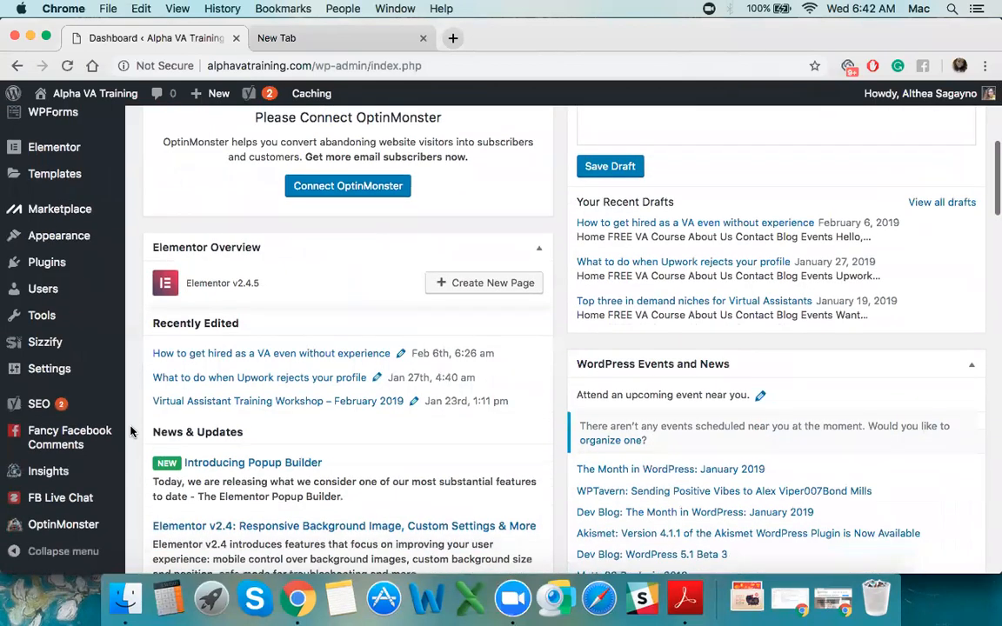
scroll(335, 384, down, 3)
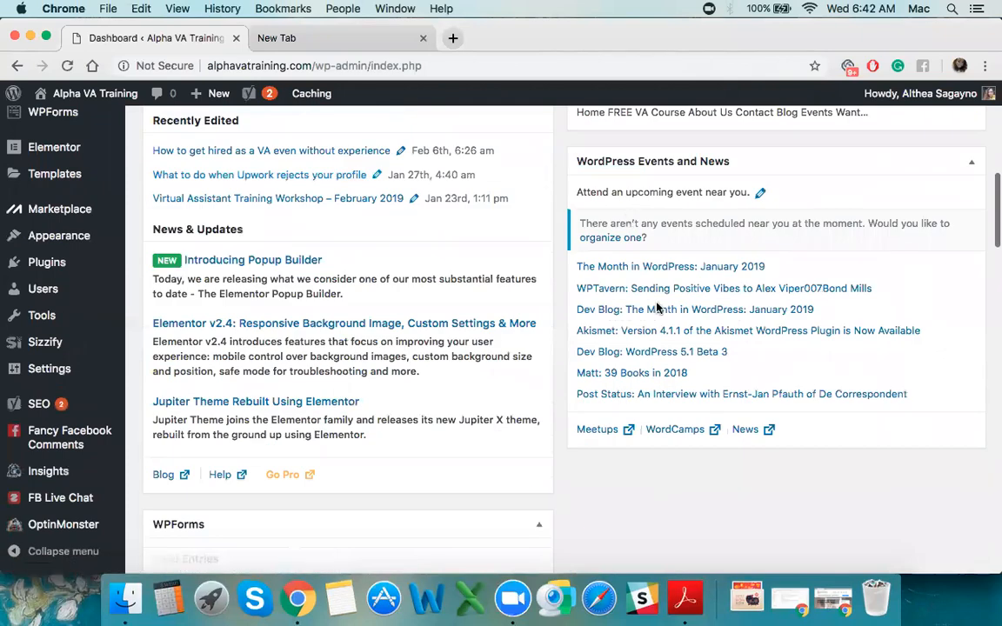
scroll(507, 480, down, 10)
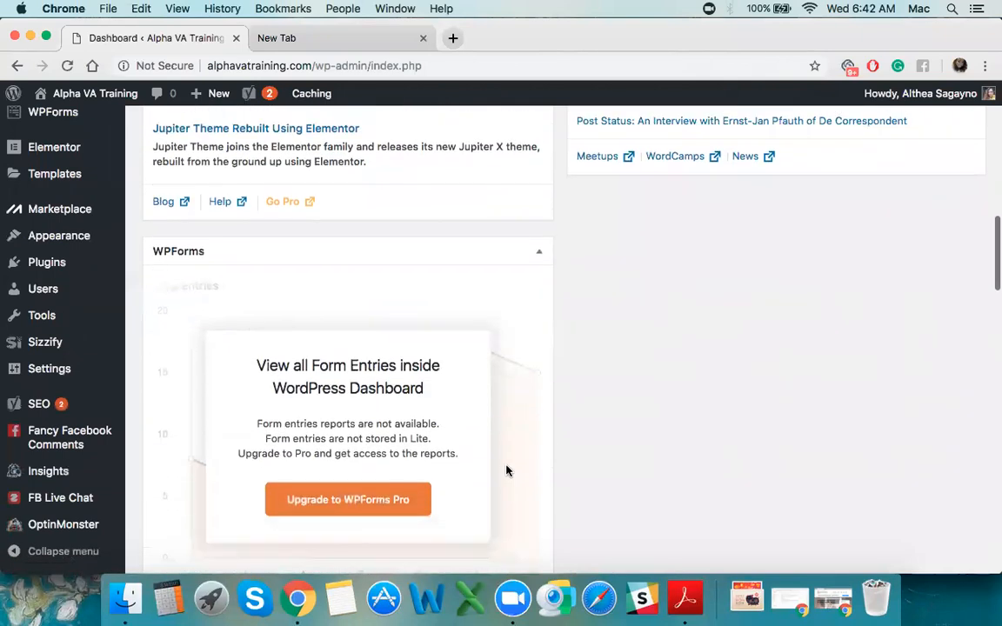
scroll(507, 471, up, 7)
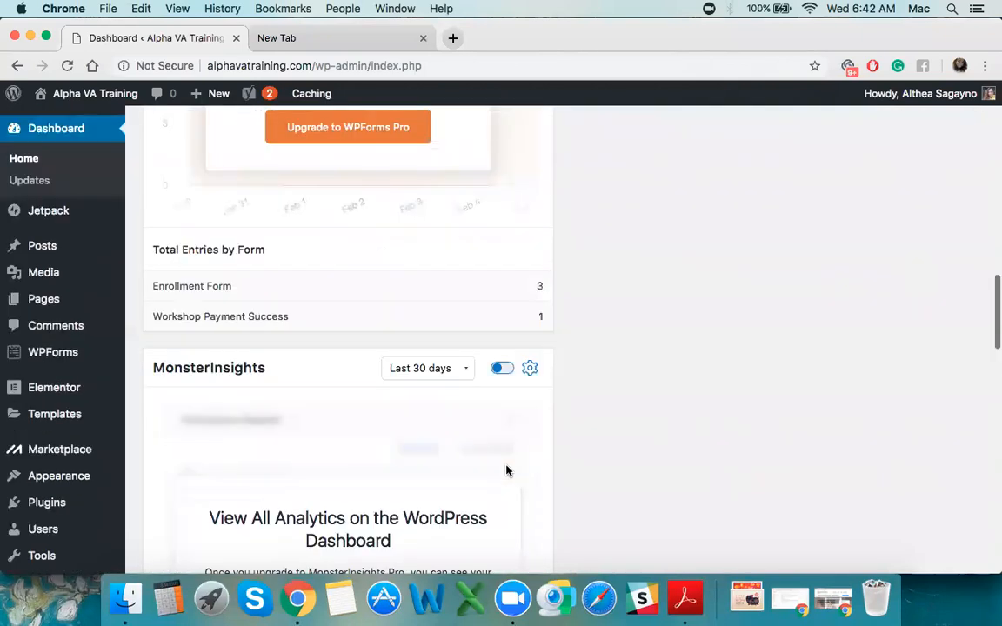
scroll(507, 470, up, 1)
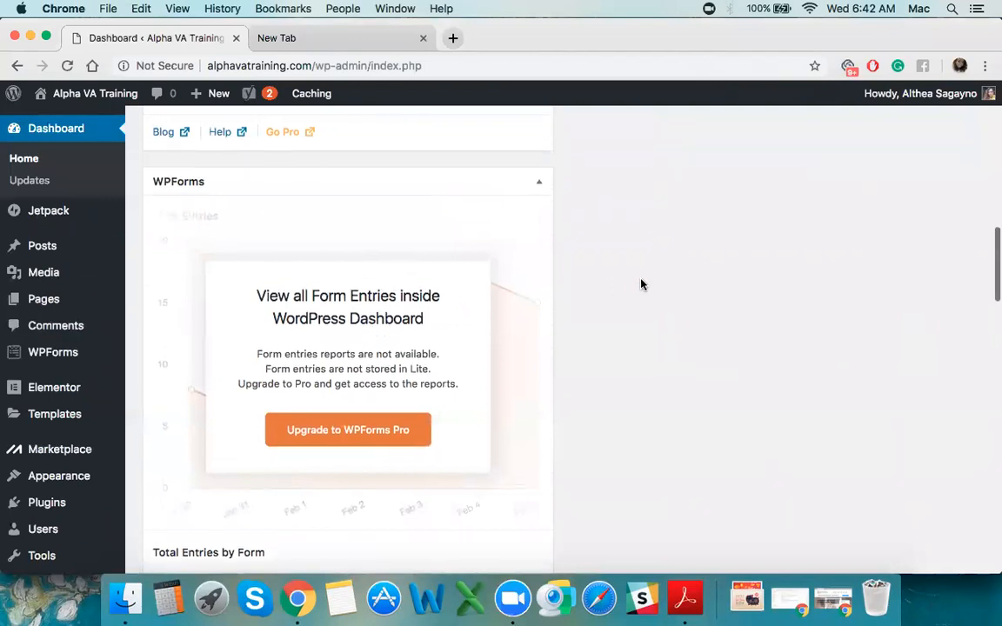
scroll(443, 398, up, 10)
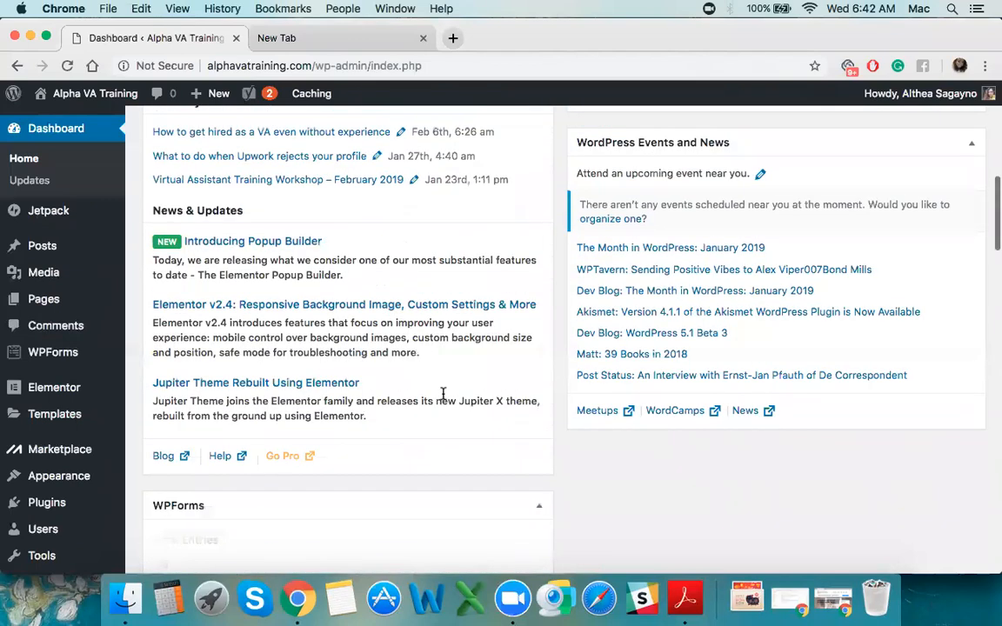
scroll(445, 398, up, 2)
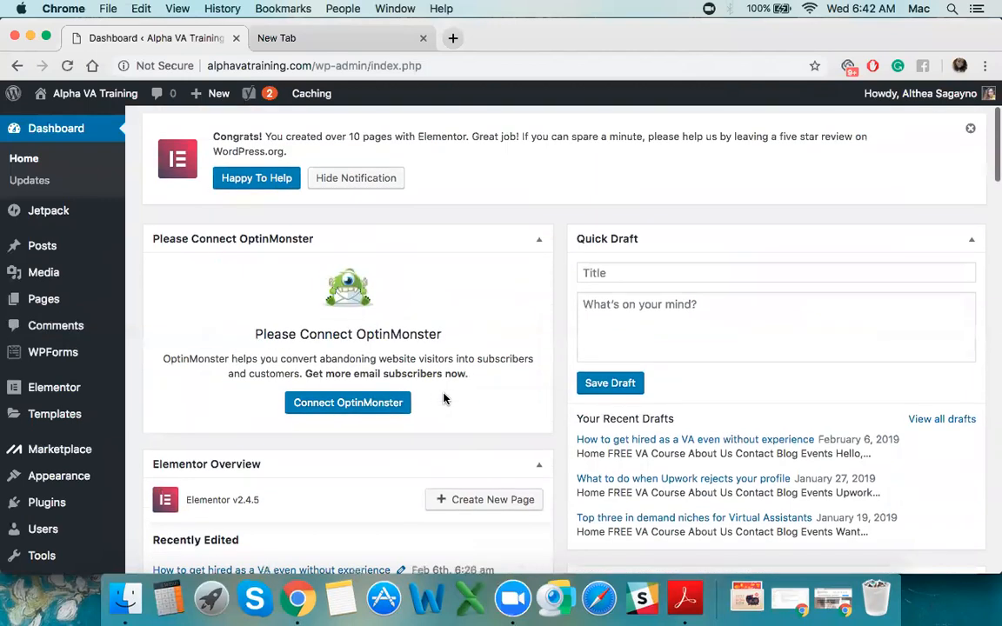
scroll(258, 418, up, 5)
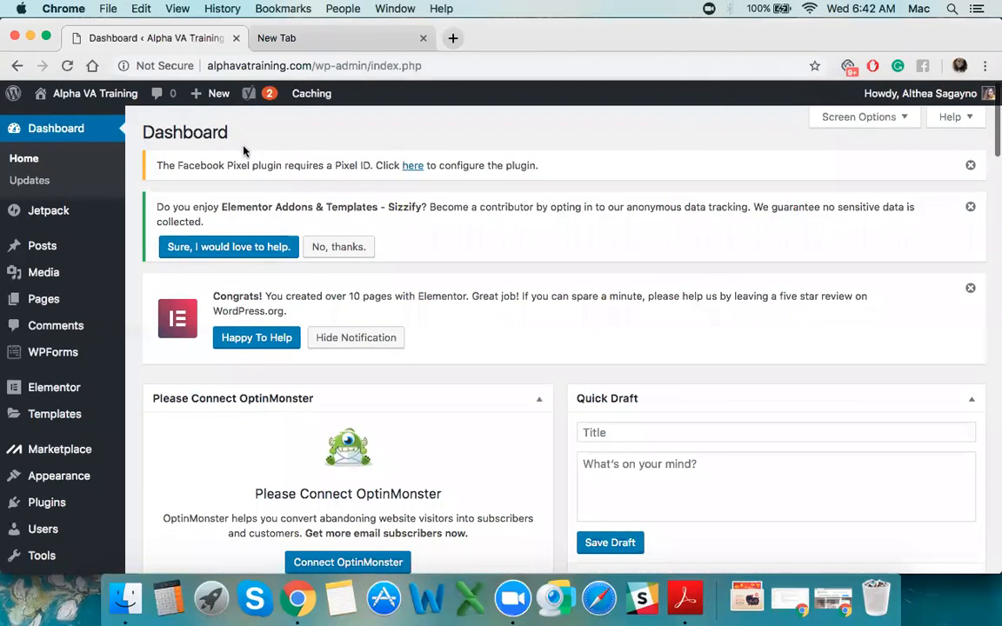
Highlight the Facebook Pixel notice and examine the rest of the dashboard through the WordPress guides and Yoast SEO Posts Overview.
triple_click(246, 163)
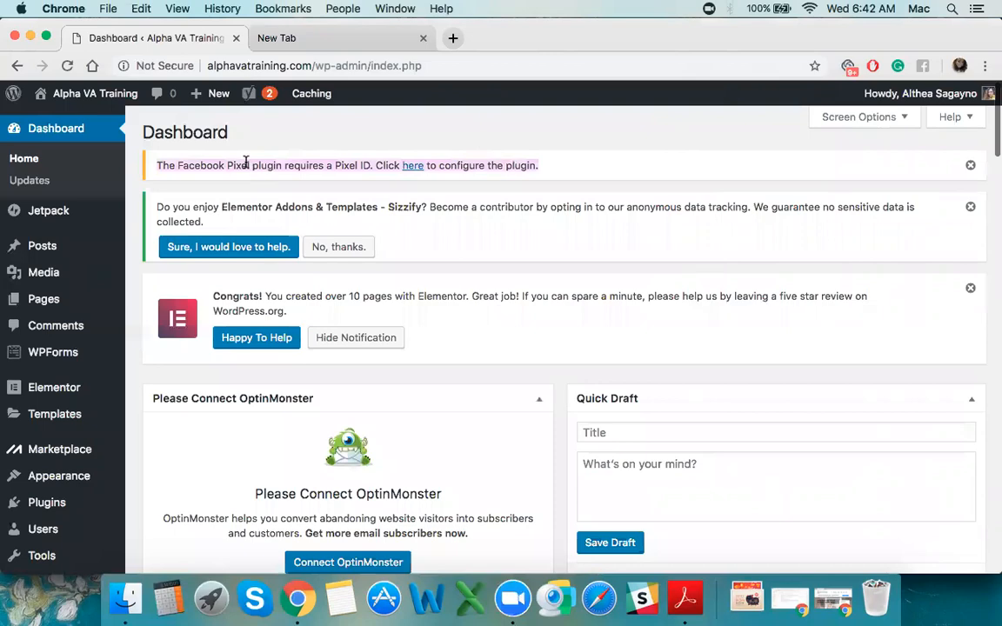
scroll(168, 300, down, 10)
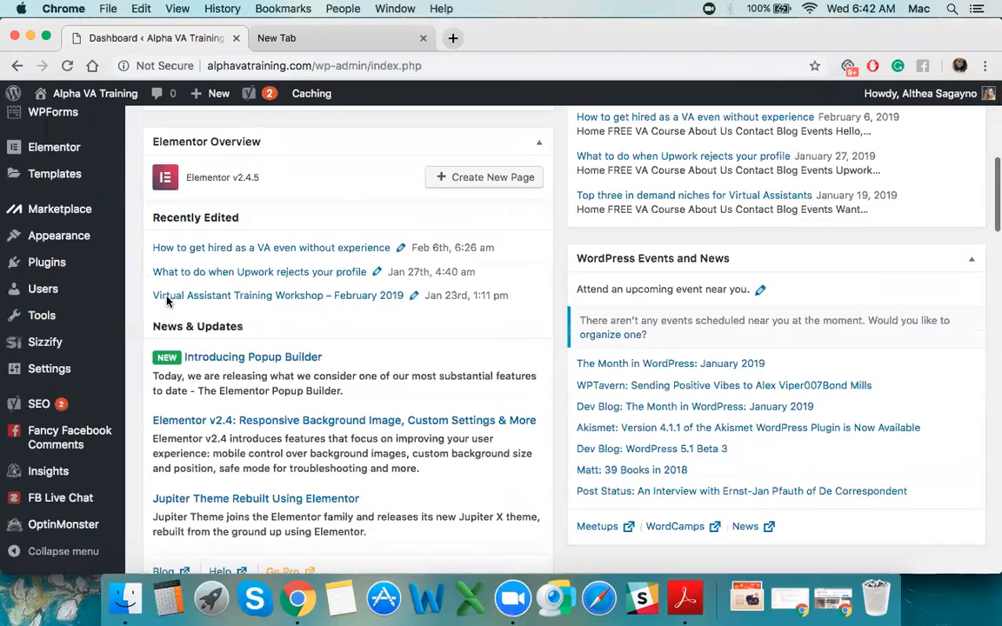
scroll(168, 299, down, 15)
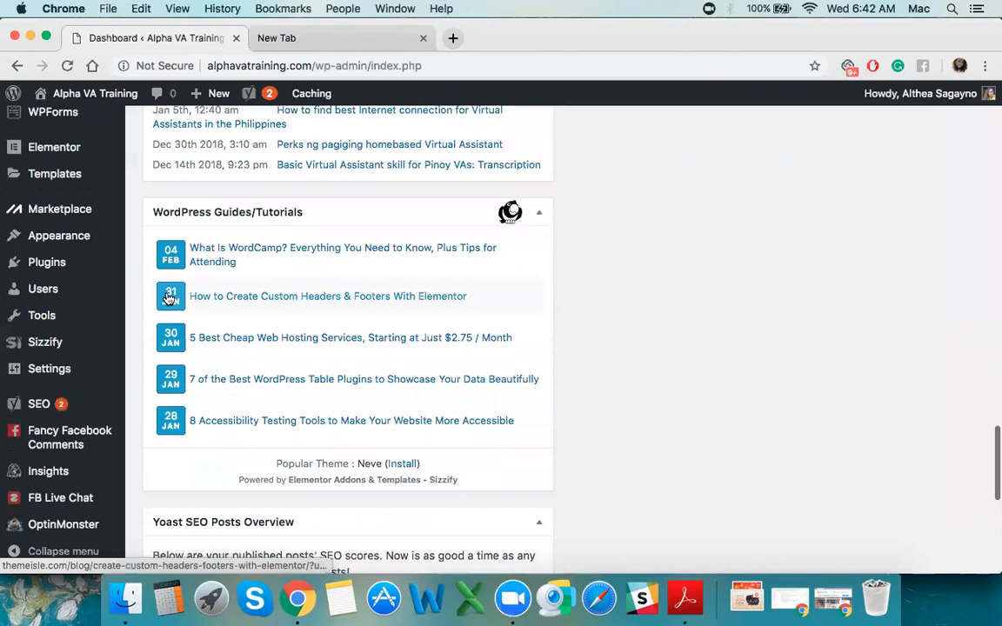
scroll(169, 298, down, 10)
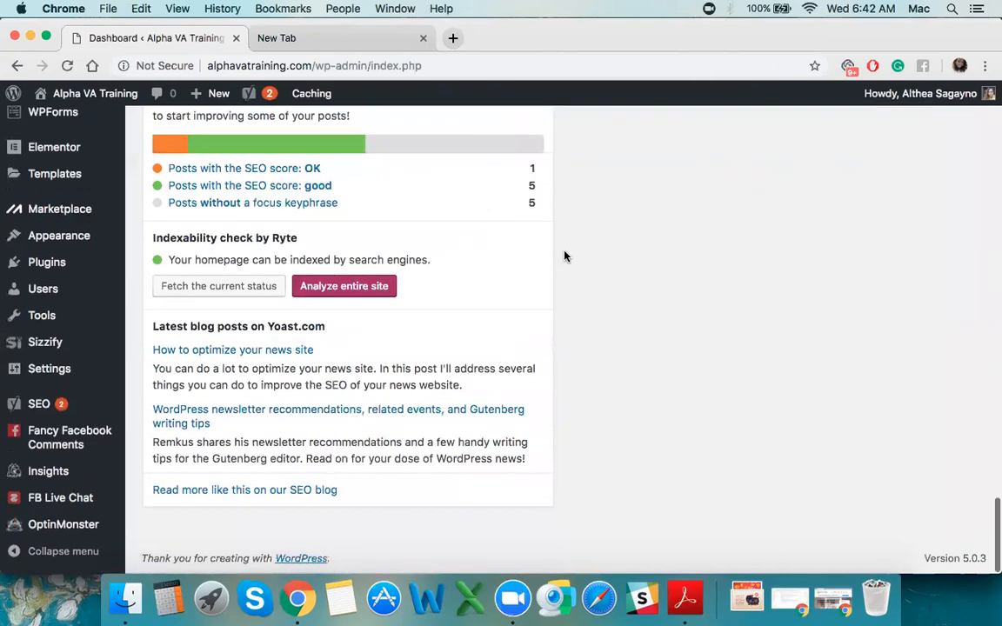
scroll(564, 256, up, 20)
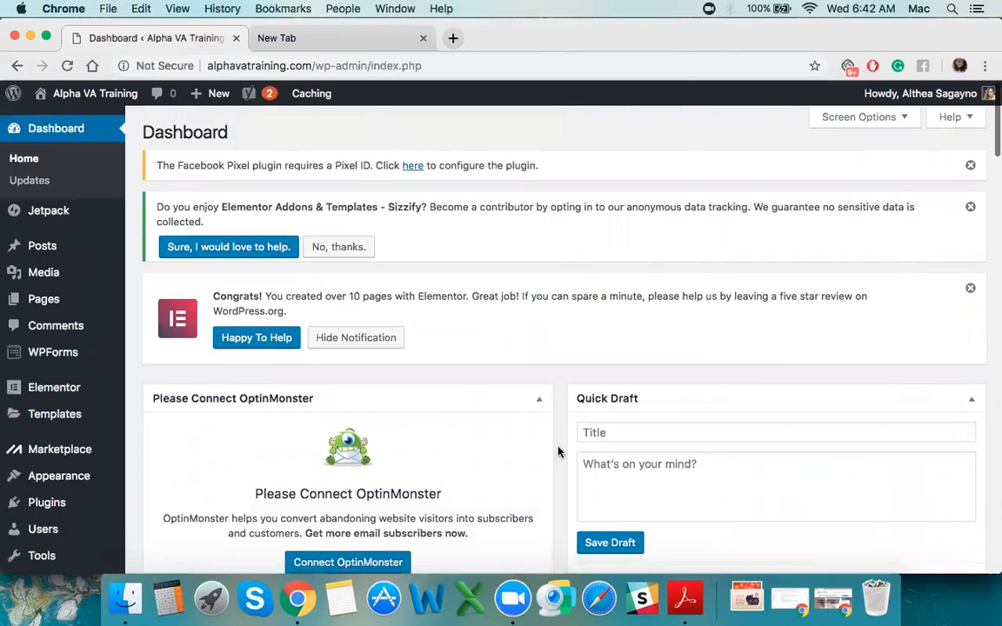
Enter sample text as the Quick Draft title and clear it again without saving a draft.
scroll(559, 451, down, 5)
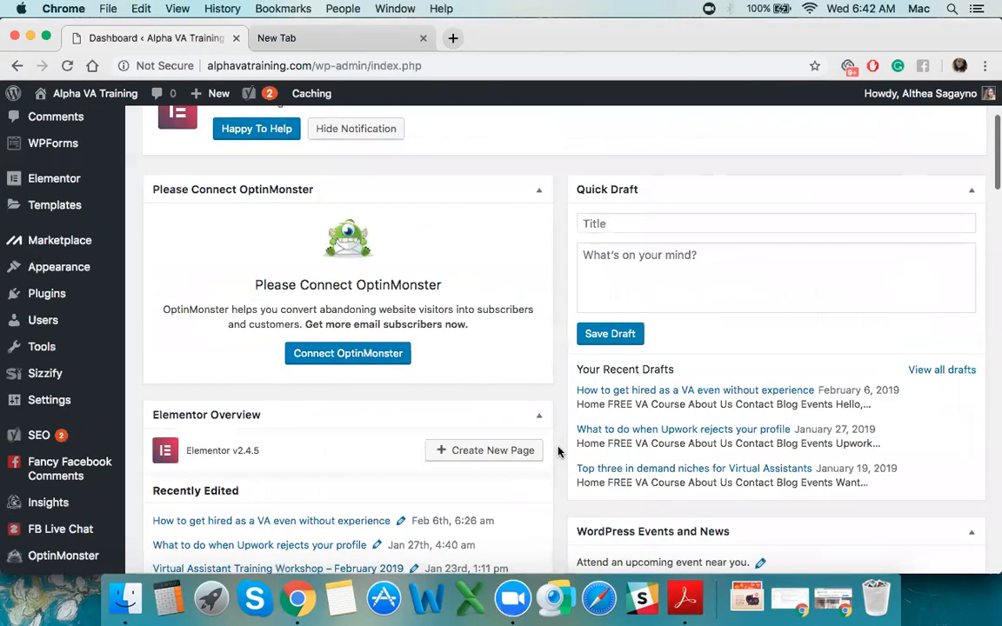
scroll(559, 452, up, 4)
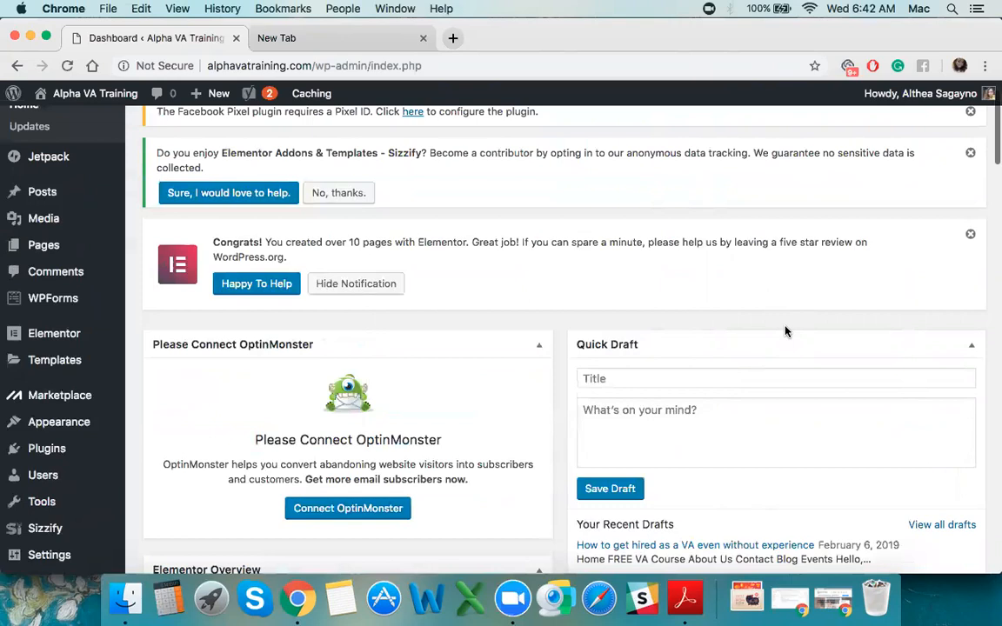
scroll(785, 331, down, 2)
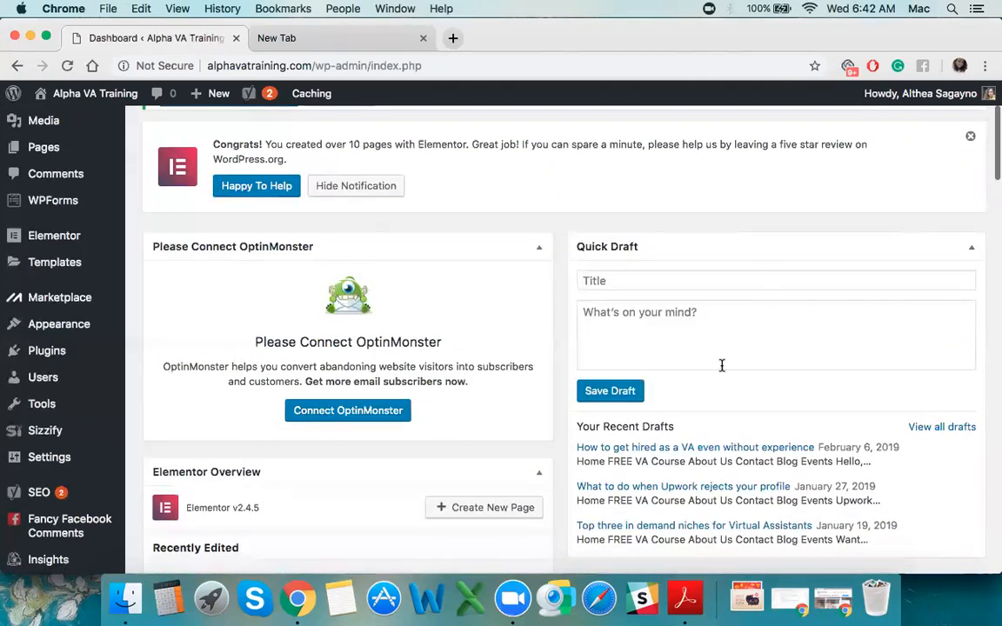
click(736, 279)
text(sdnjsdjsnfs)
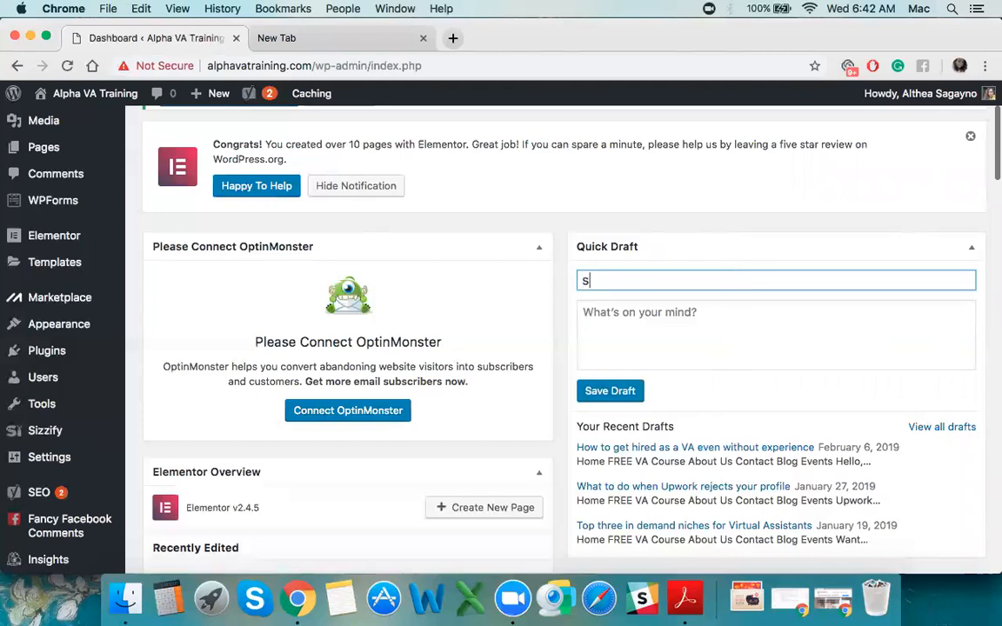
key(BackSpace)
key(BackSpace)
key(BackSpace)
key(BackSpace)
key(BackSpace)
key(BackSpace)
key(BackSpace)
key(BackSpace)
key(BackSpace)
key(BackSpace)
key(BackSpace)
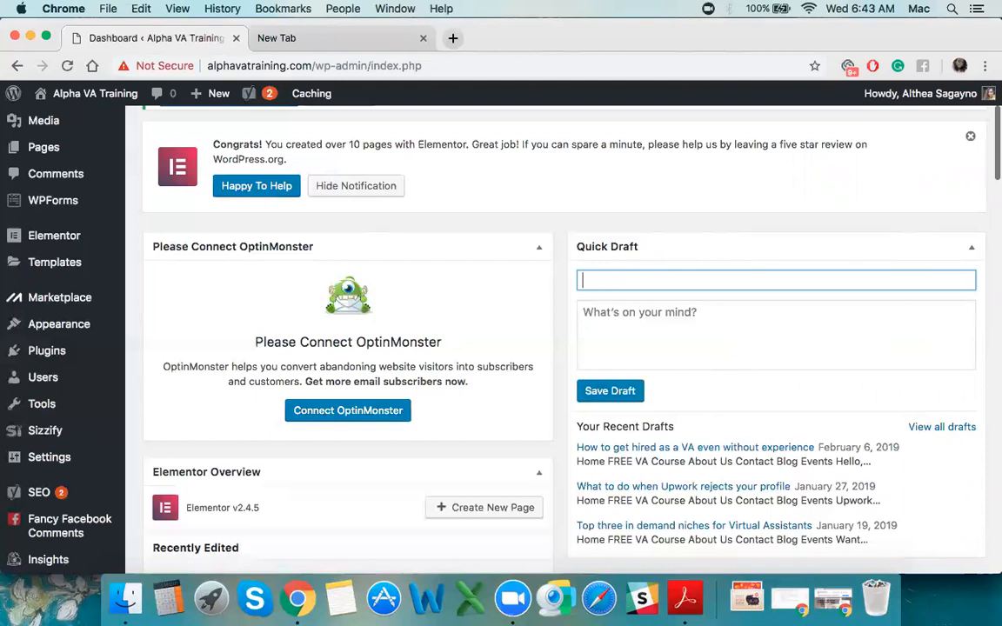
click(138, 373)
scroll(138, 374, up, 4)
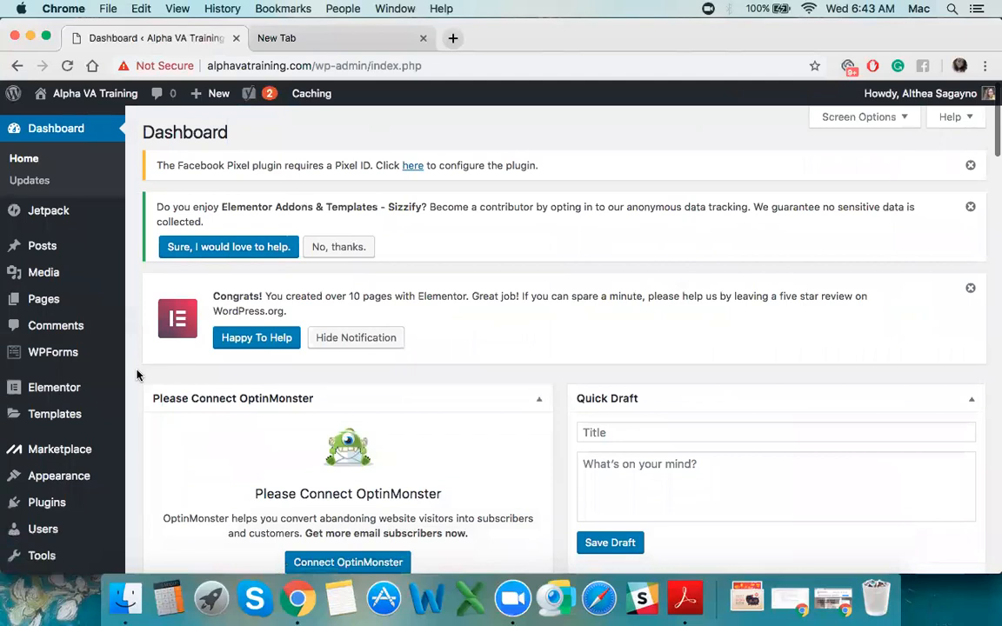
Switch to the public Alpha VA Training window, reload its home page and open the FREE VA Course page.
click(832, 608)
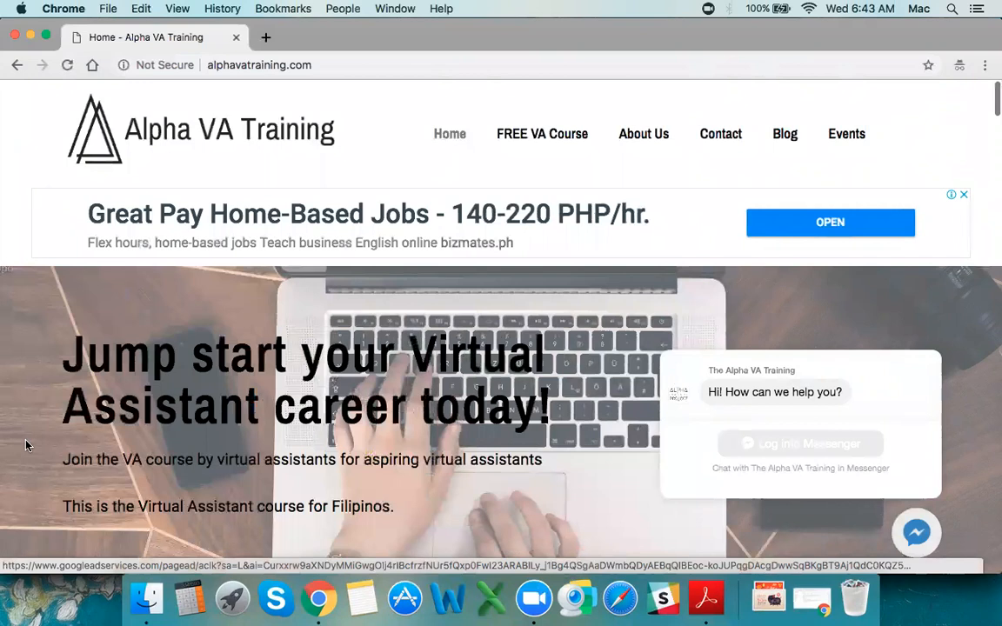
click(331, 65)
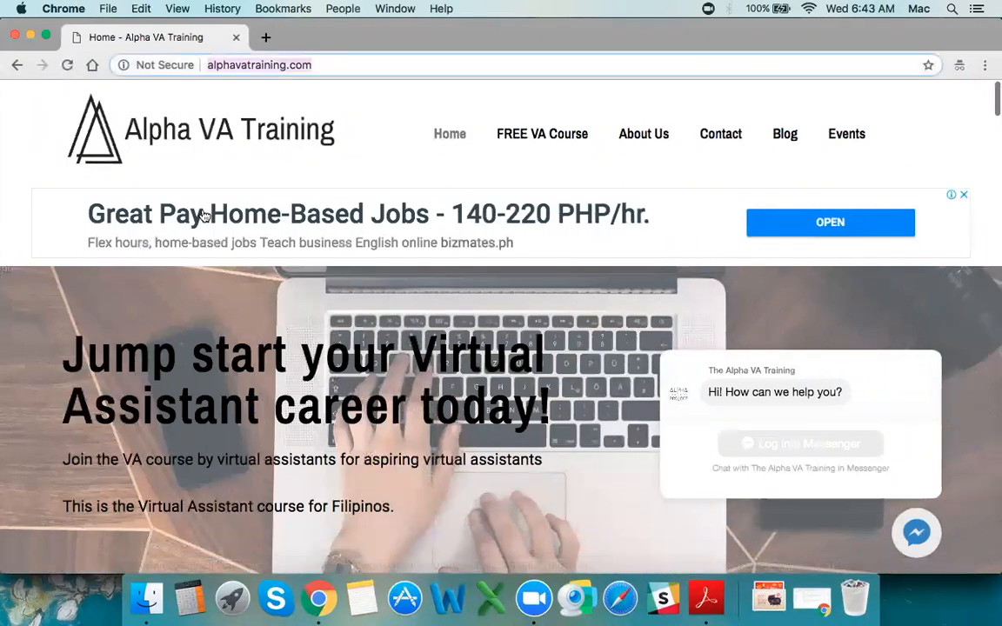
key(Return)
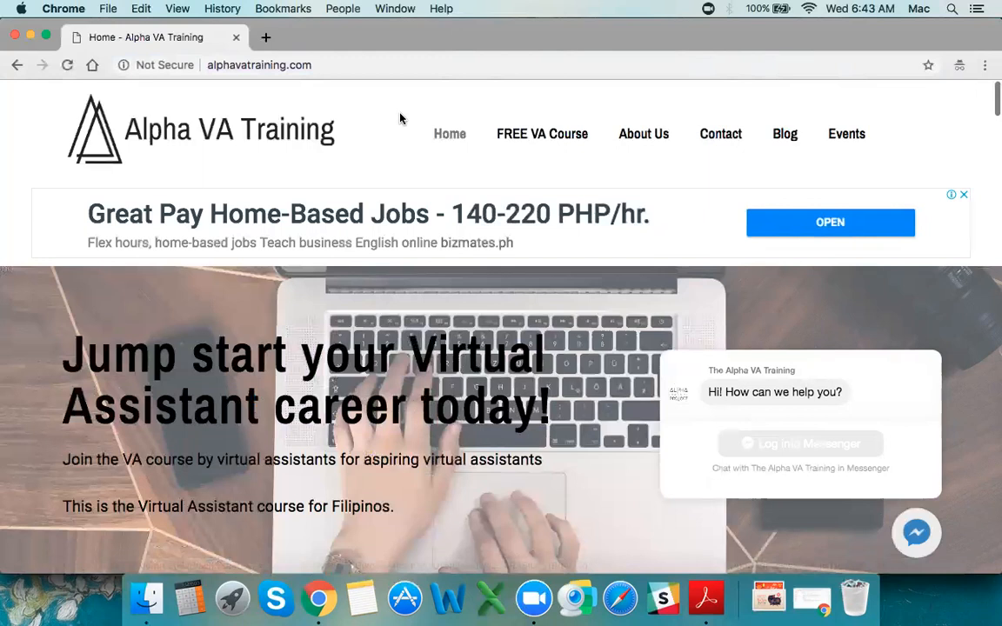
click(442, 135)
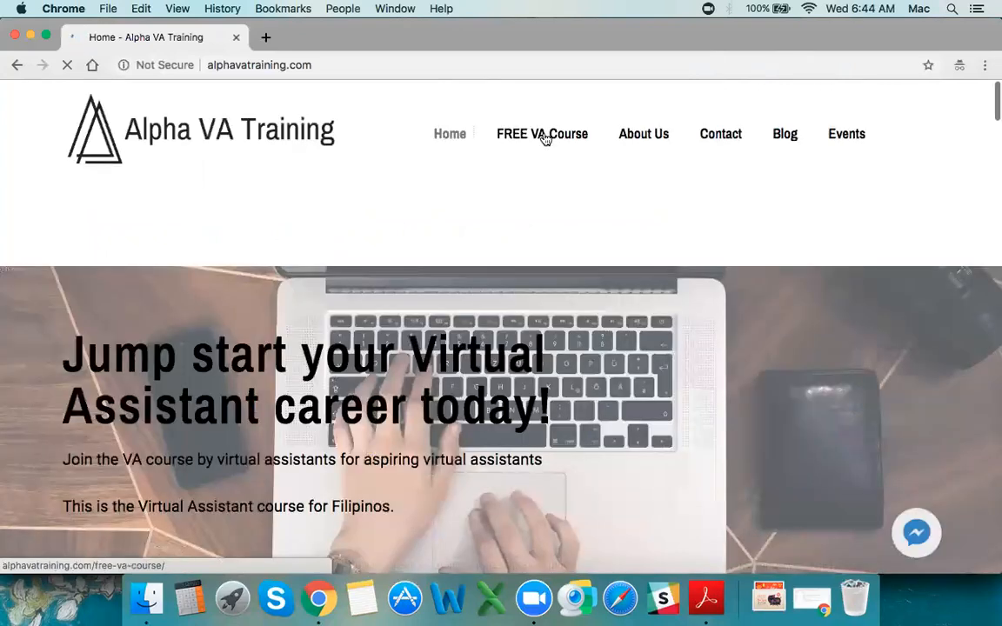
click(543, 134)
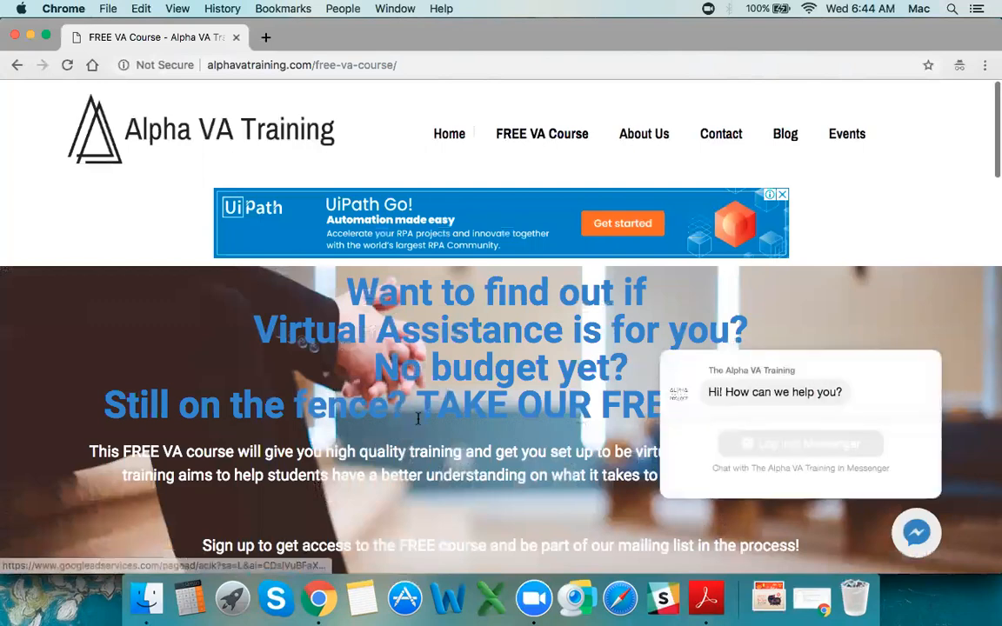
Examine the FREE VA Course page from its header and course outline through the reviews to the footer links.
scroll(158, 474, down, 15)
scroll(157, 474, up, 15)
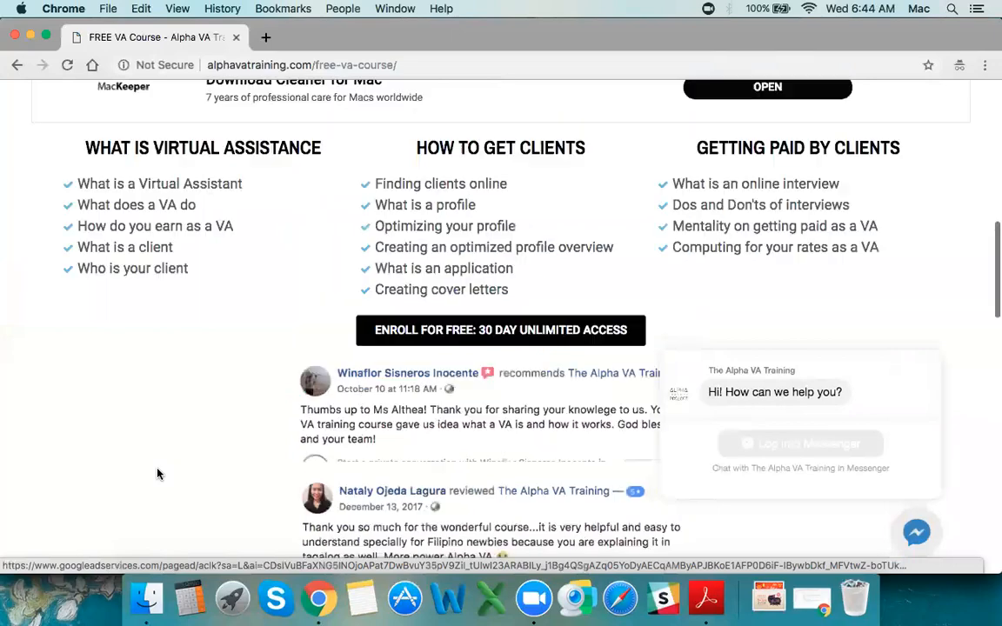
scroll(157, 474, down, 3)
scroll(148, 435, up, 3)
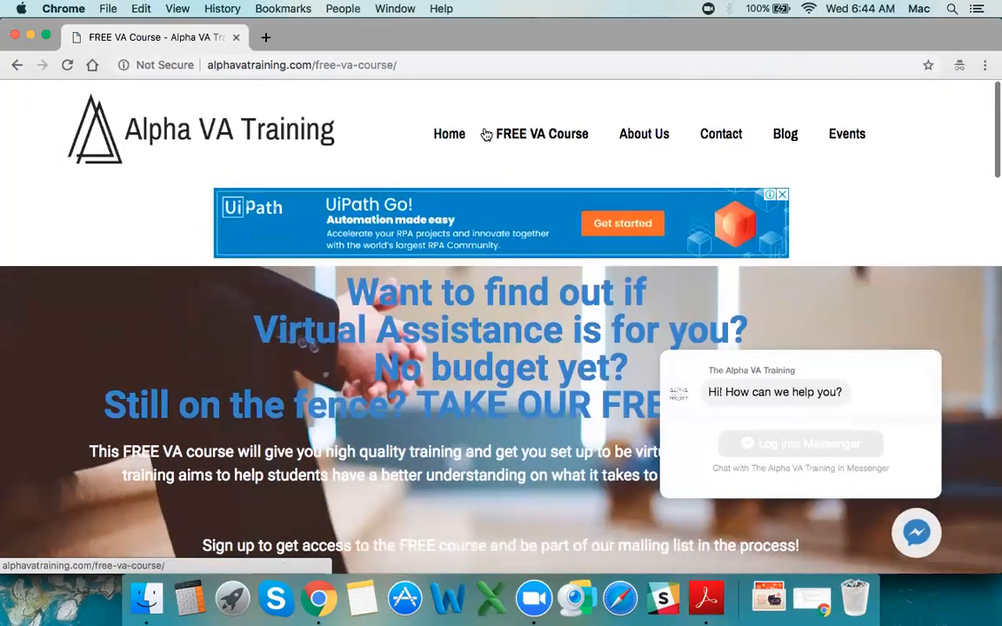
click(565, 140)
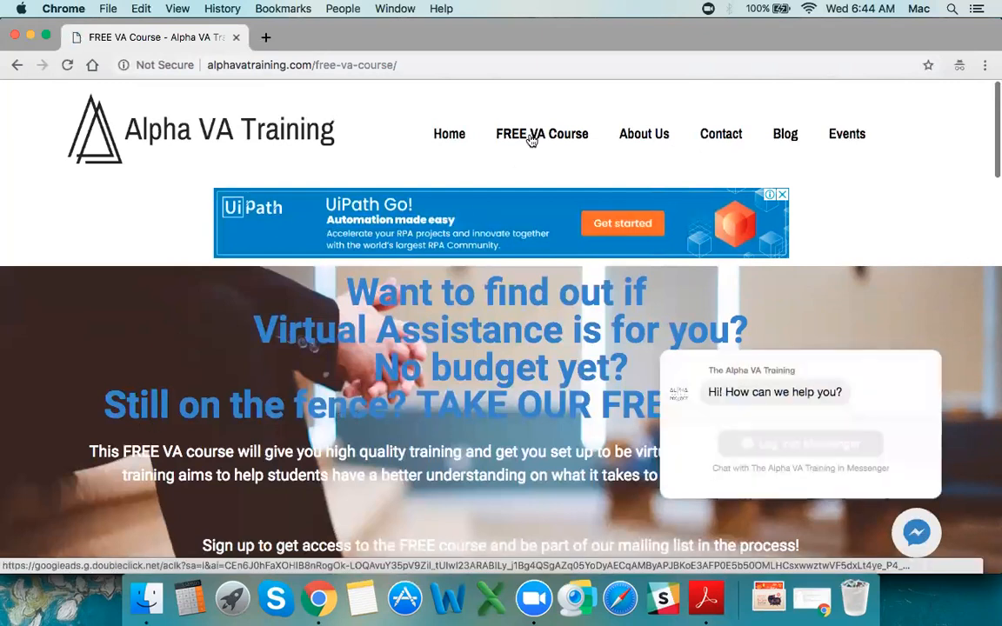
scroll(216, 409, down, 3)
scroll(216, 409, up, 3)
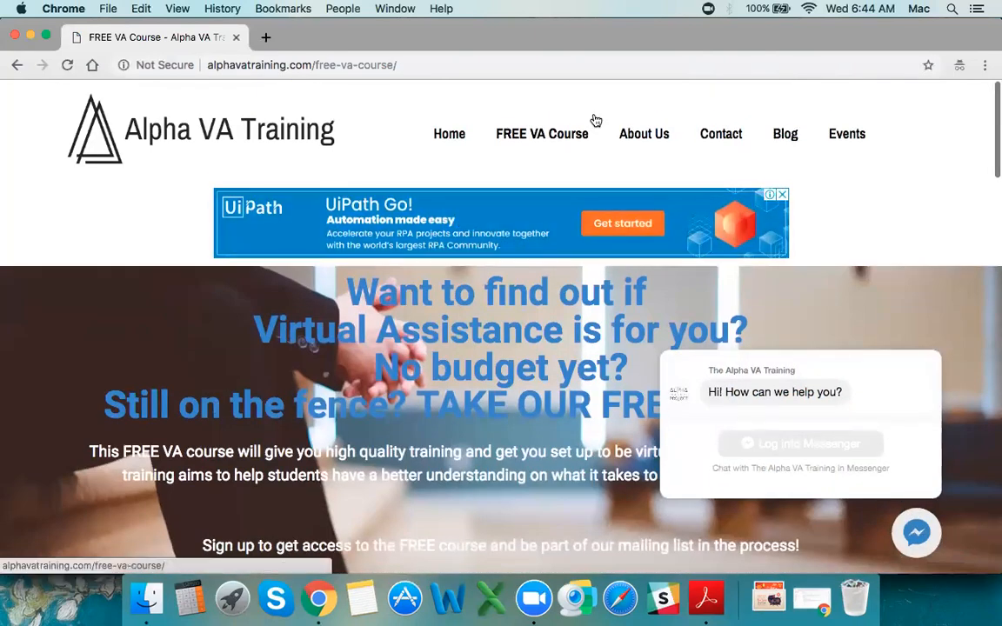
scroll(441, 450, down, 20)
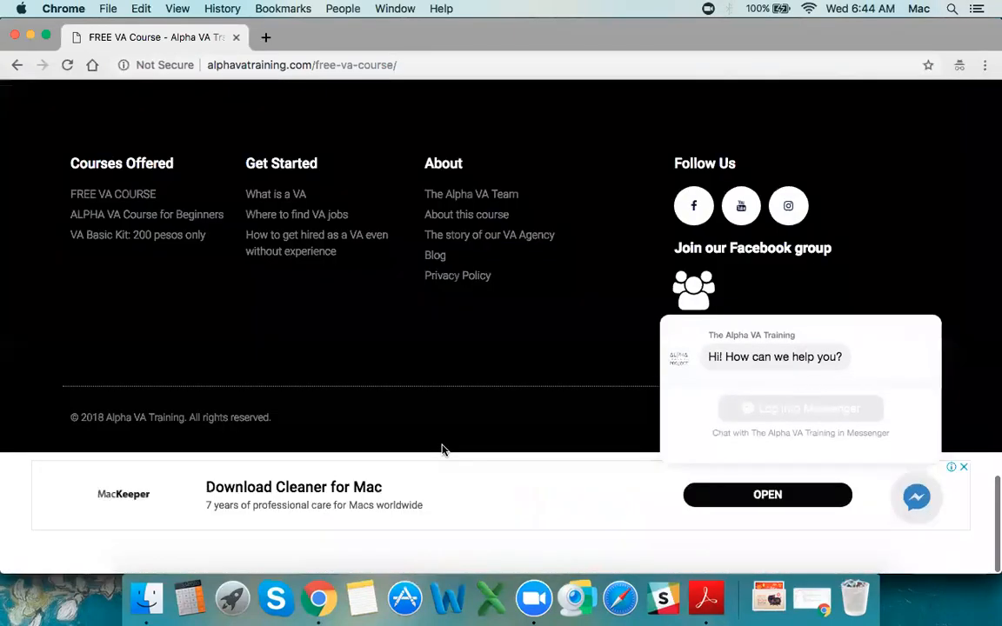
scroll(441, 449, up, 20)
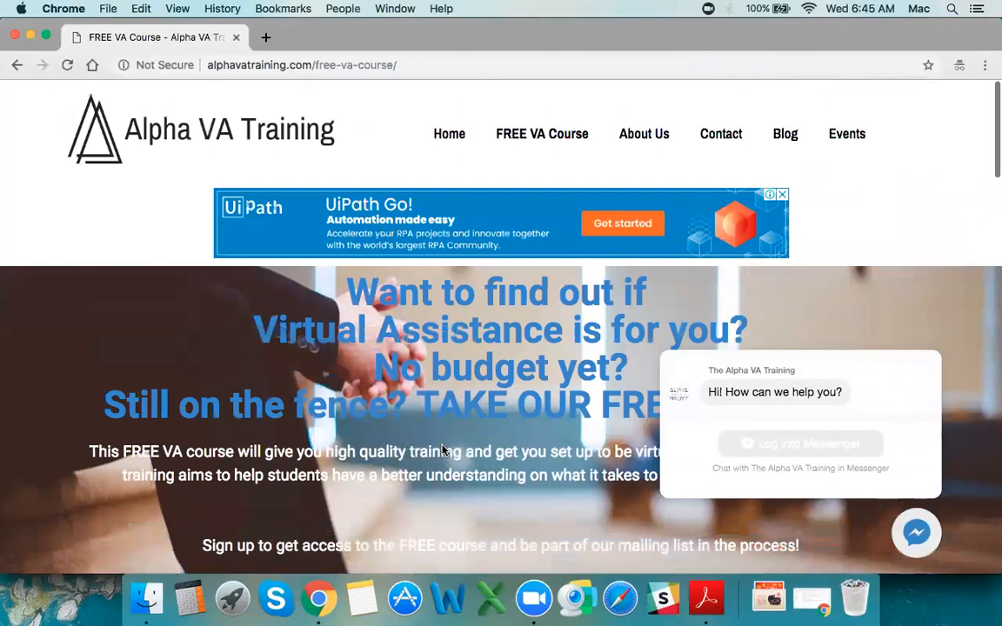
Open the Blog page of the public Alpha VA Training site and view its first post cards.
scroll(441, 450, down, 3)
scroll(439, 464, up, 5)
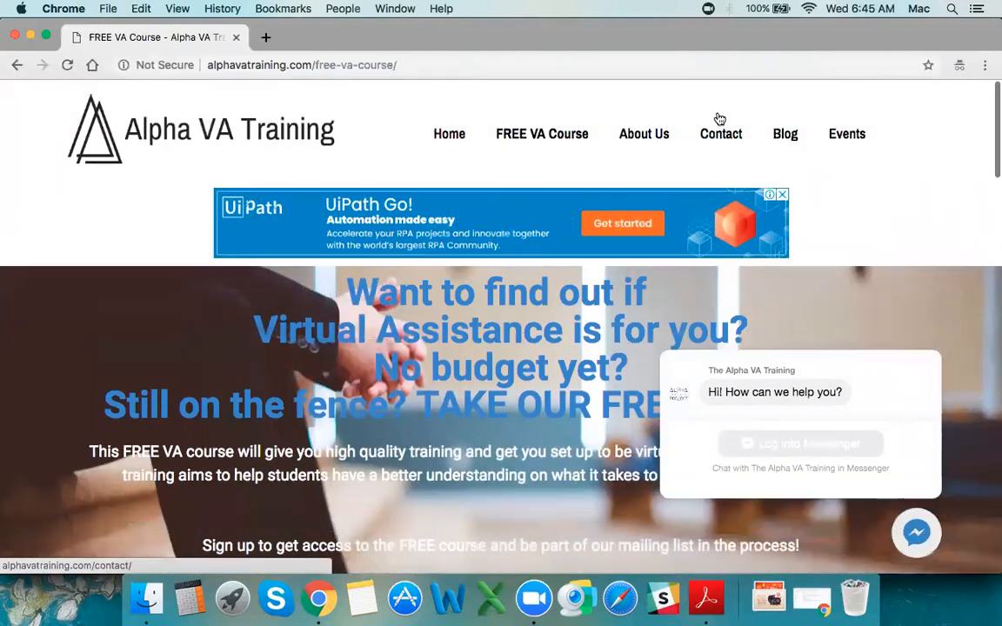
scroll(716, 116, up, 2)
click(787, 133)
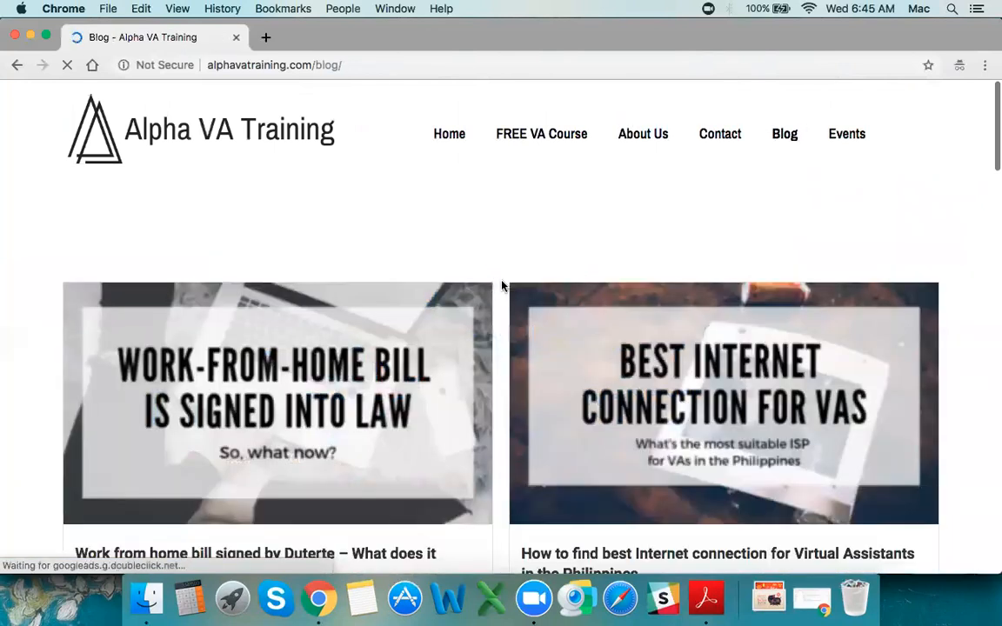
scroll(502, 283, down, 2)
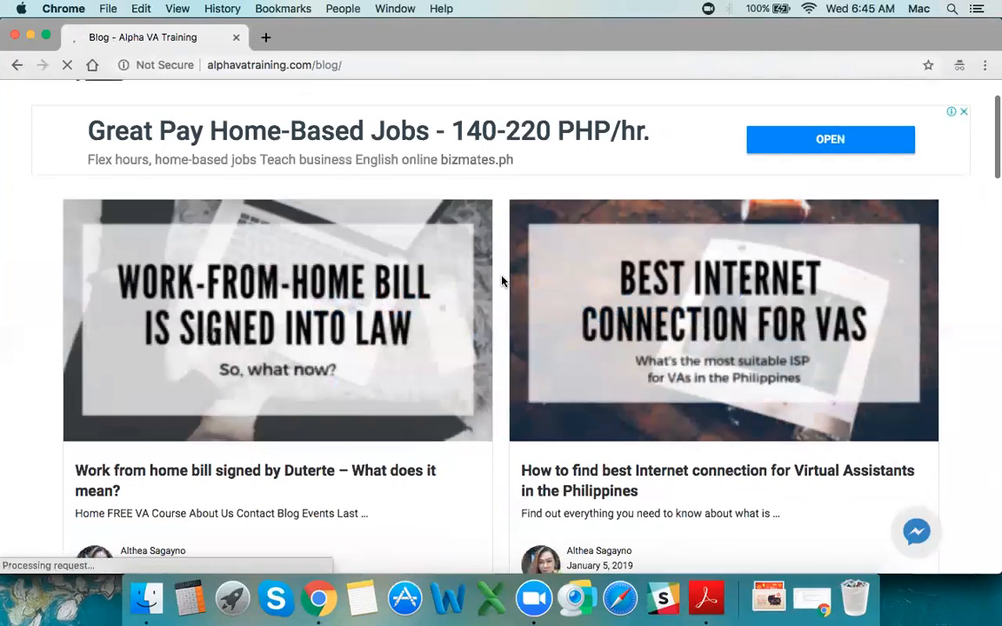
scroll(500, 428, up, 2)
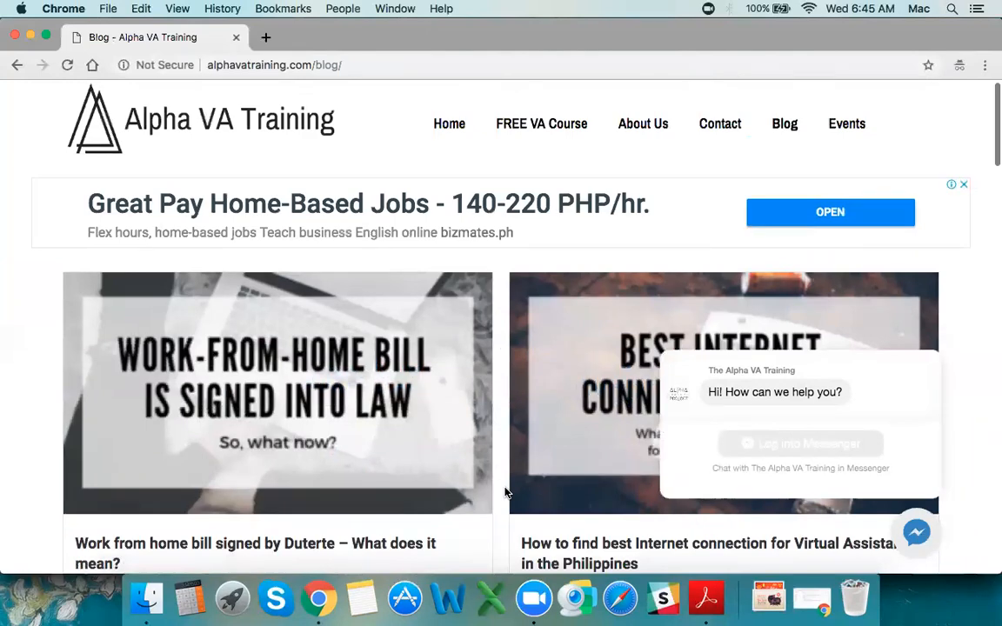
Examine the Blog page's post cards, including their featured images, titles, excerpts, authors and dates.
scroll(507, 492, down, 4)
scroll(513, 469, up, 4)
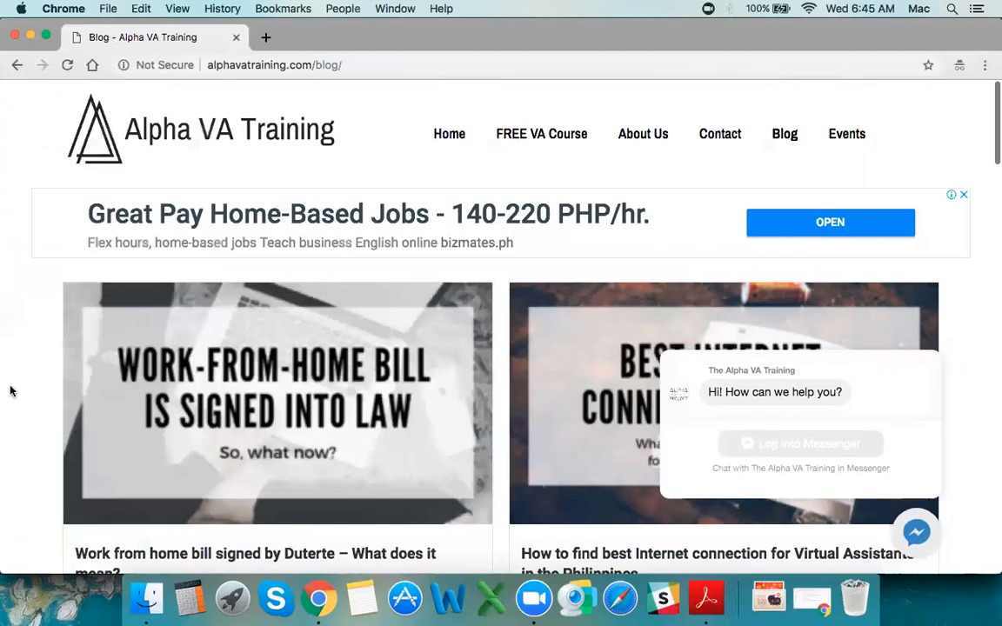
scroll(41, 510, down, 10)
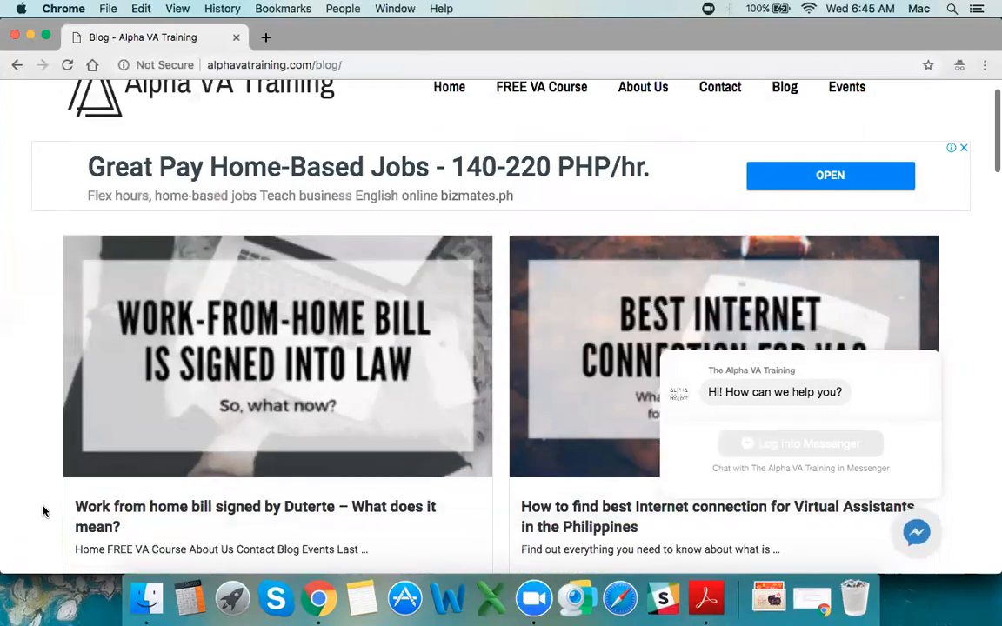
scroll(42, 512, up, 15)
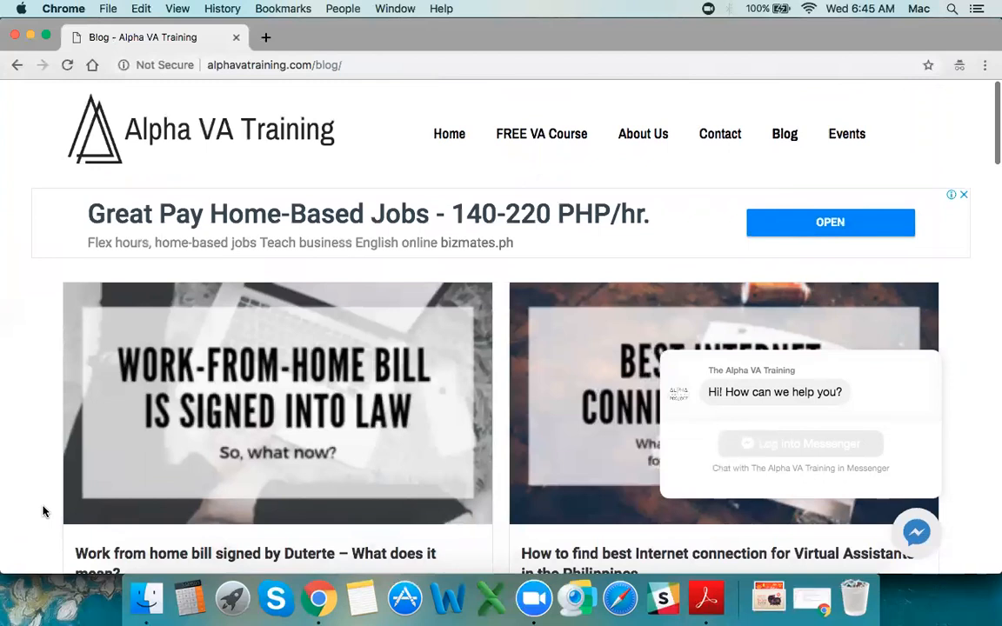
scroll(42, 512, down, 3)
scroll(43, 512, up, 3)
scroll(44, 511, down, 3)
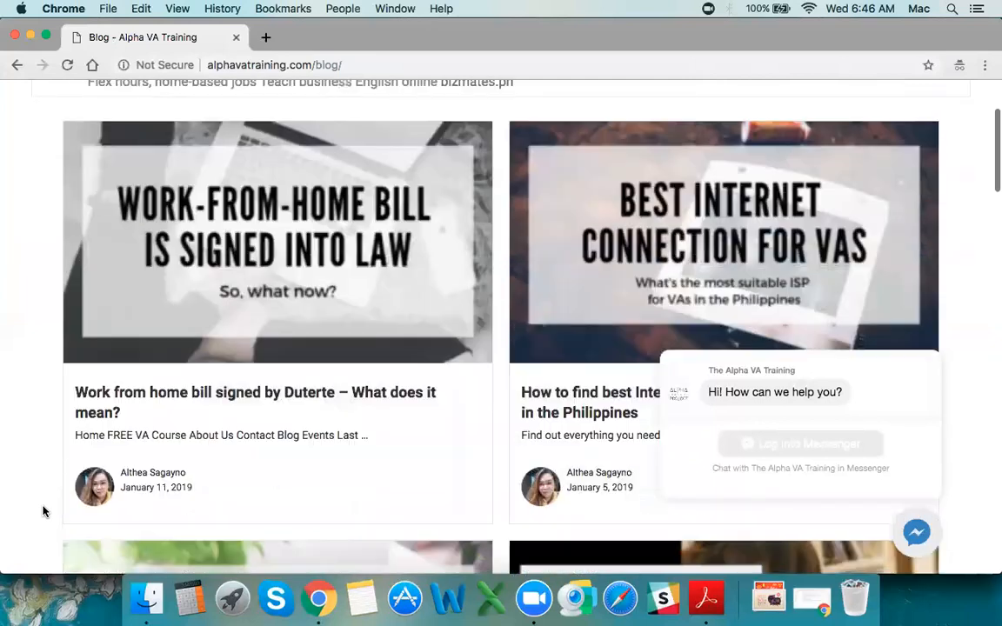
scroll(44, 511, up, 3)
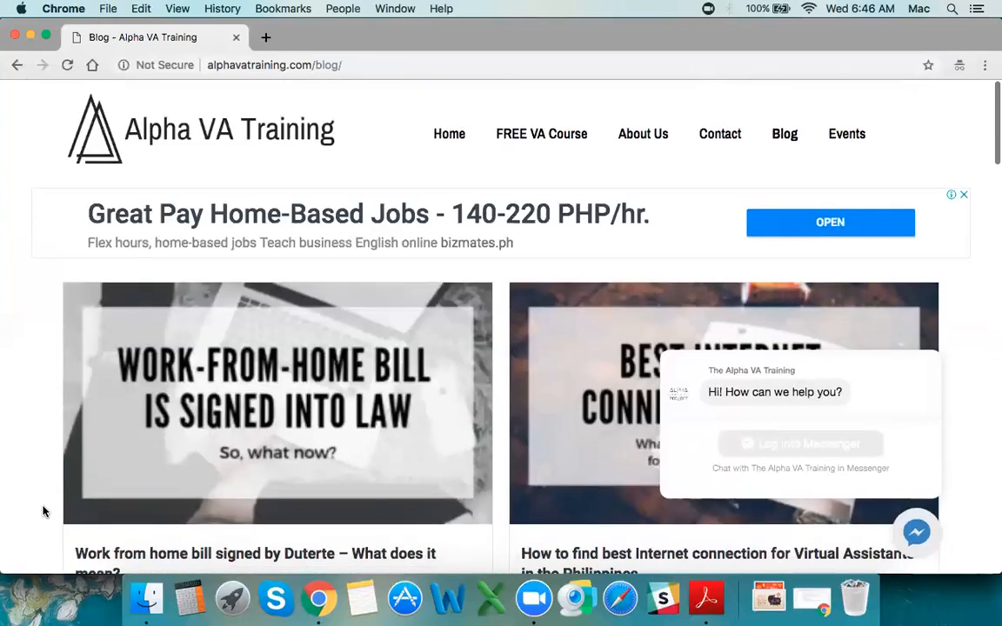
Return to the WordPress admin window, open the Posts list and look through its titles, categories and publication status.
click(30, 33)
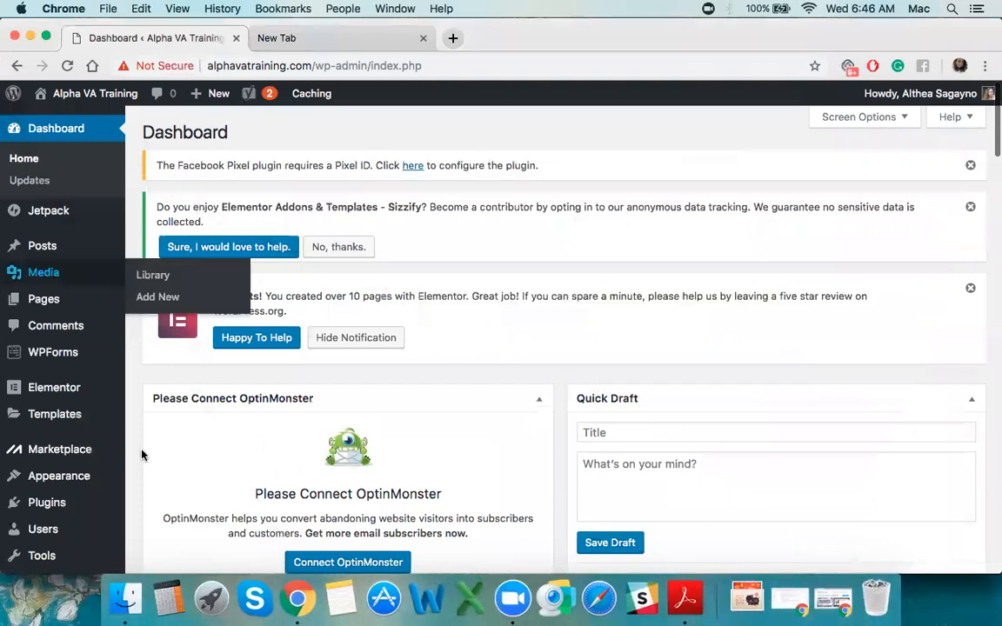
click(44, 246)
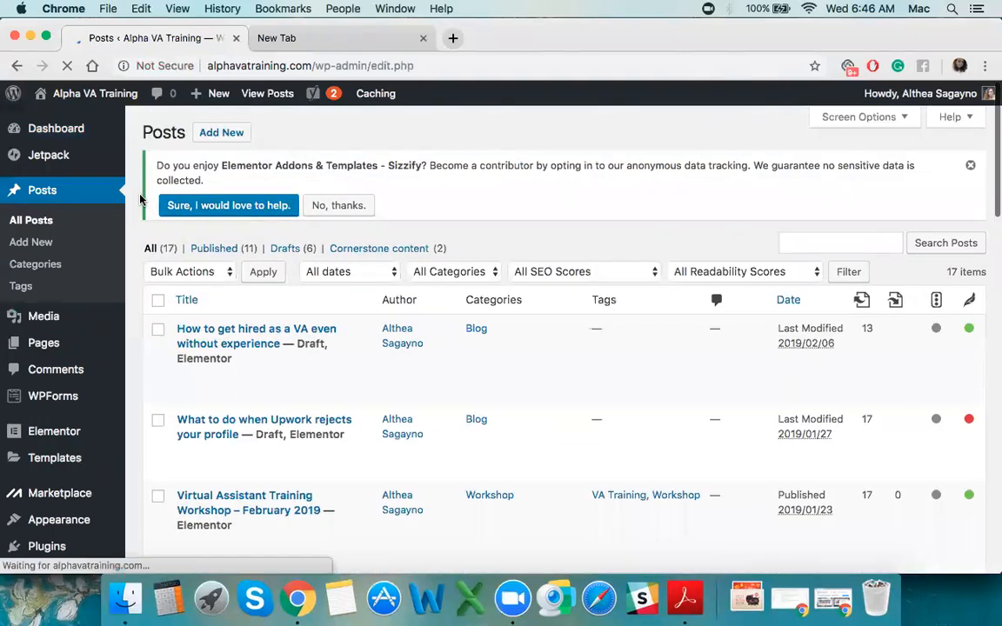
scroll(139, 199, down, 2)
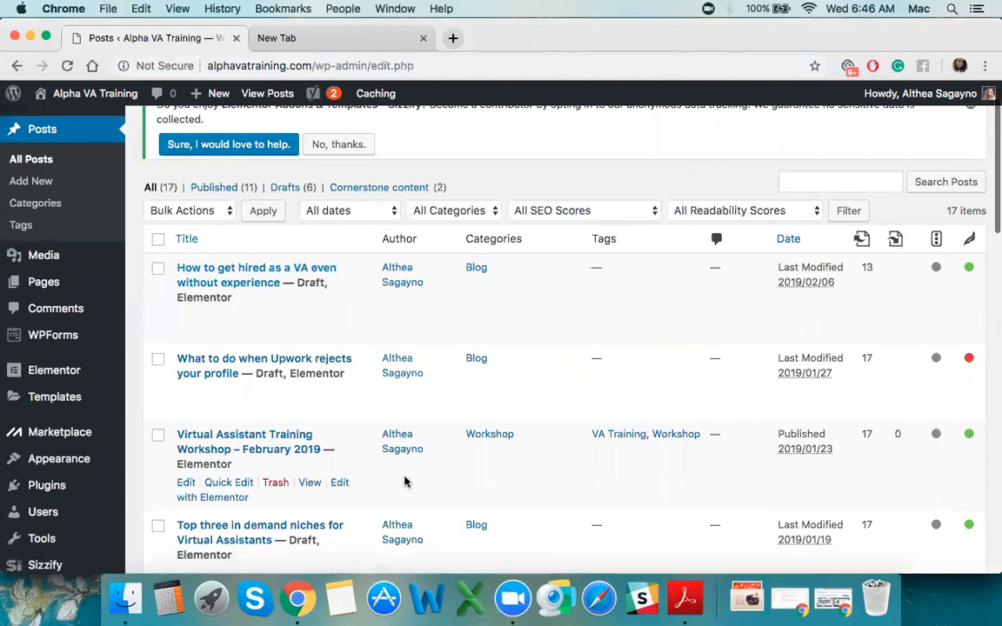
scroll(404, 472, down, 3)
scroll(404, 478, up, 4)
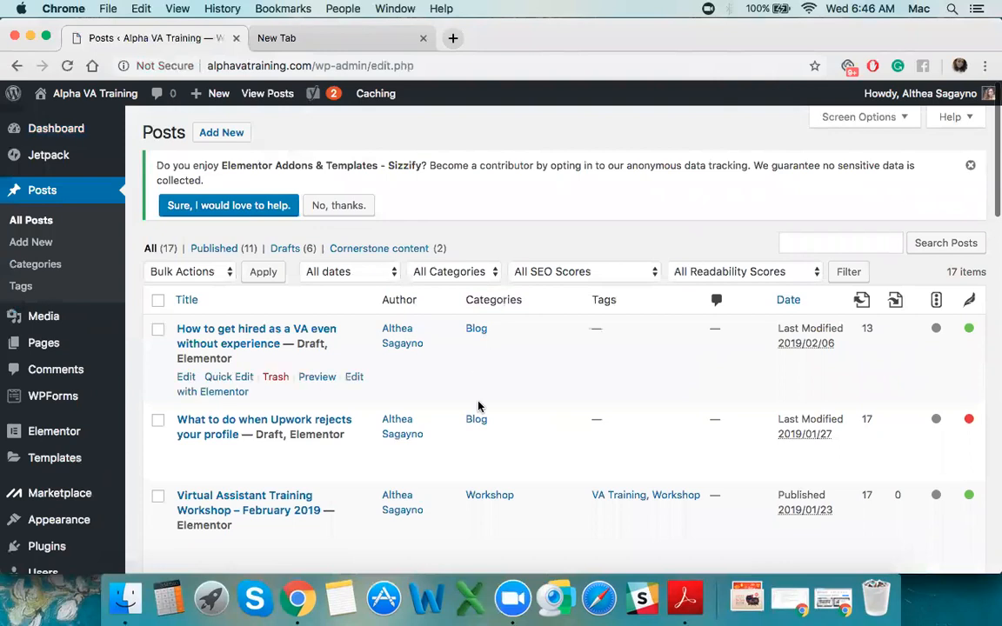
scroll(476, 426, down, 1)
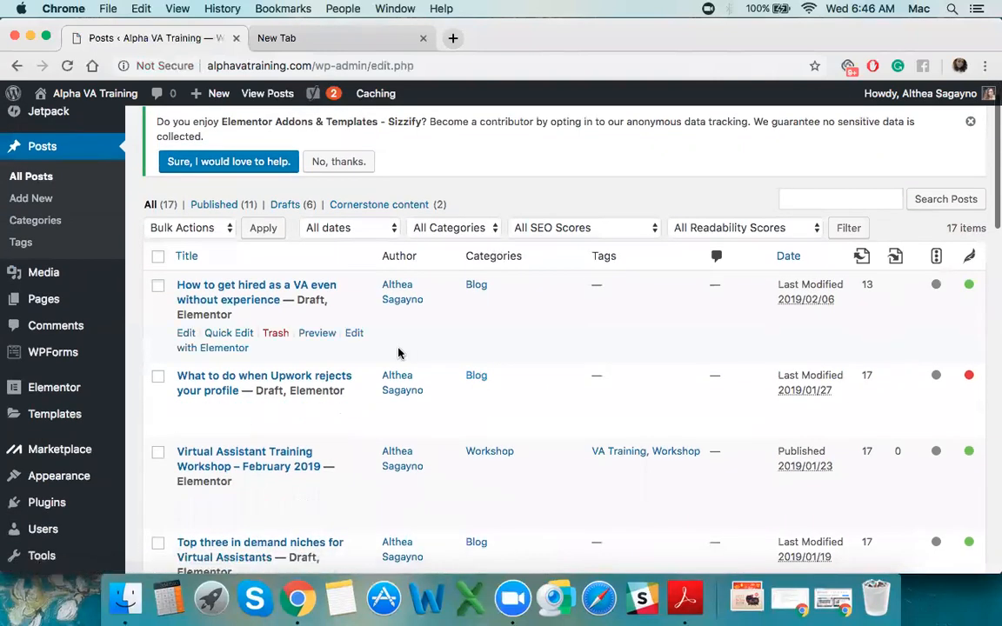
Switch to the public site window, open the Events page and view its Virtual Assistant training events.
click(833, 598)
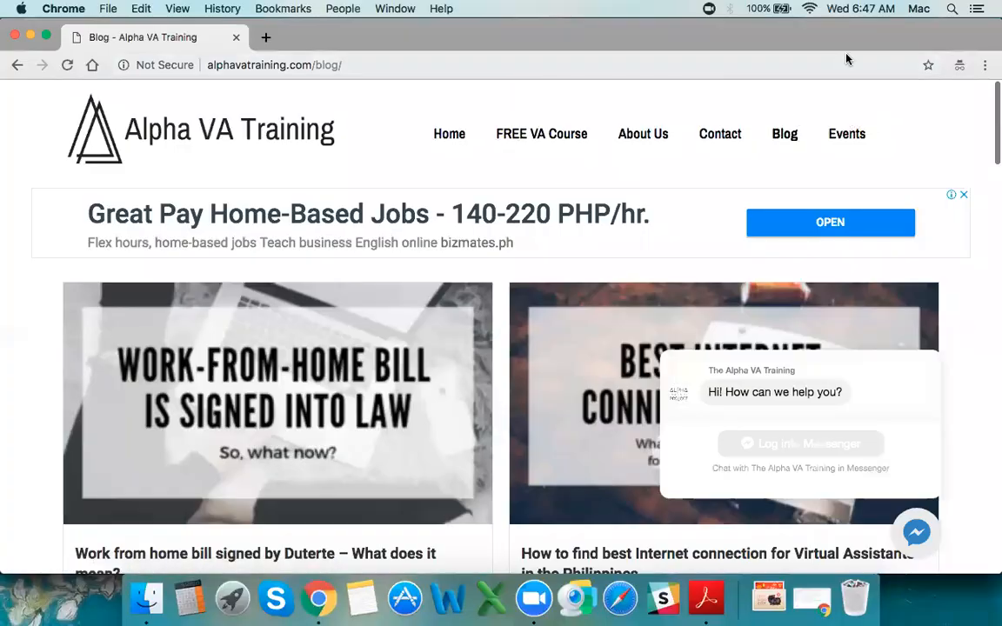
click(846, 58)
click(845, 138)
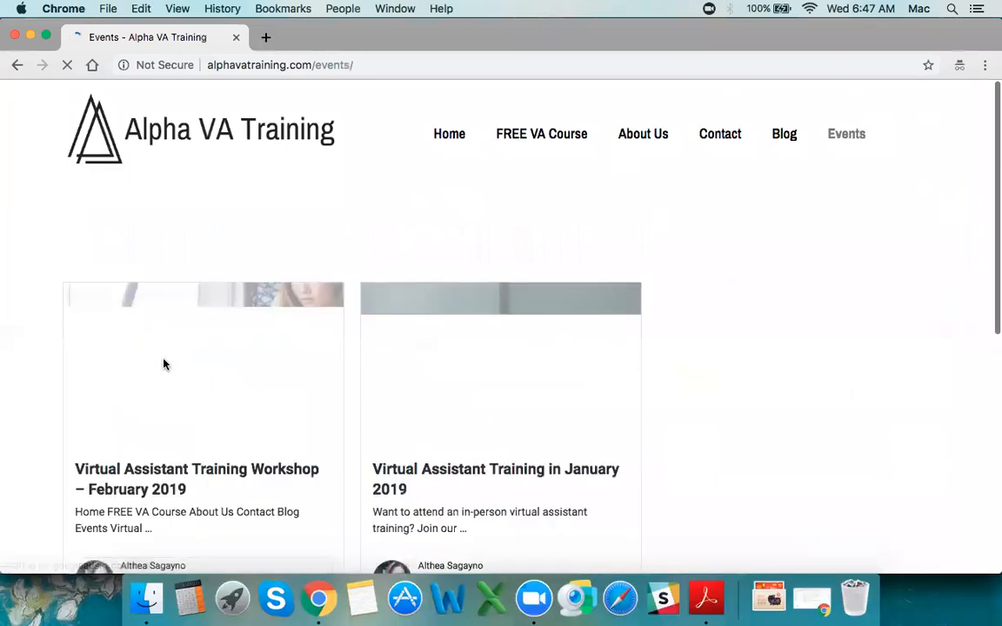
scroll(13, 445, down, 3)
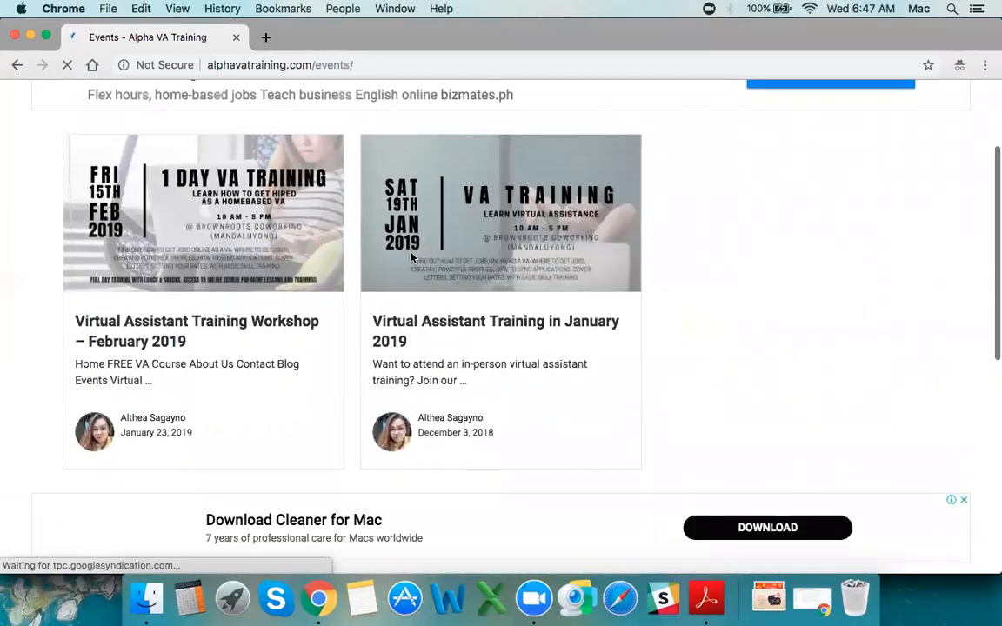
scroll(9, 352, up, 3)
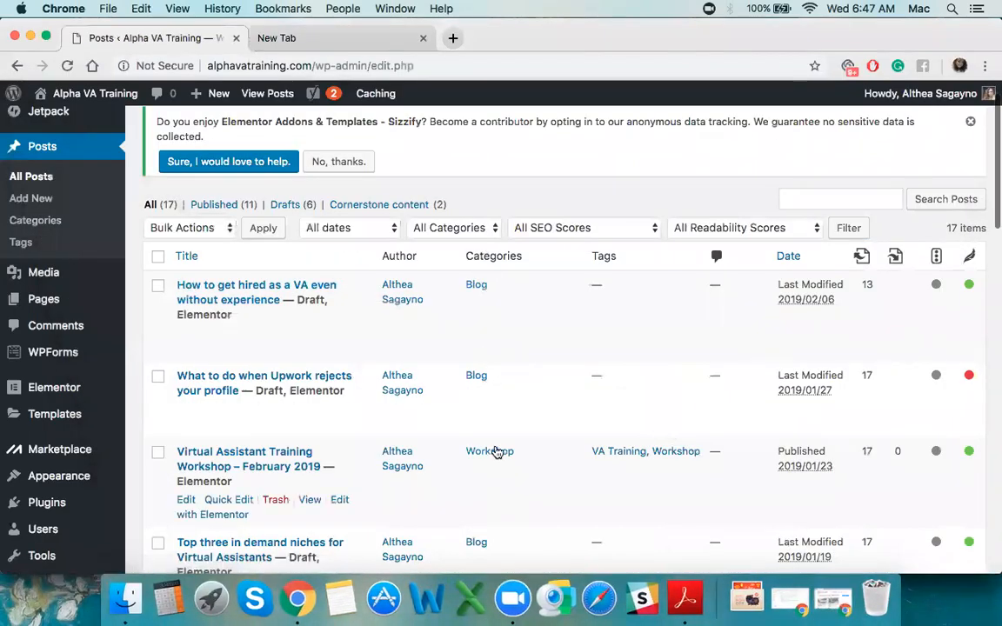
Find the February 2019 training workshop in the admin Posts list and look through its public event page.
scroll(494, 387, down, 2)
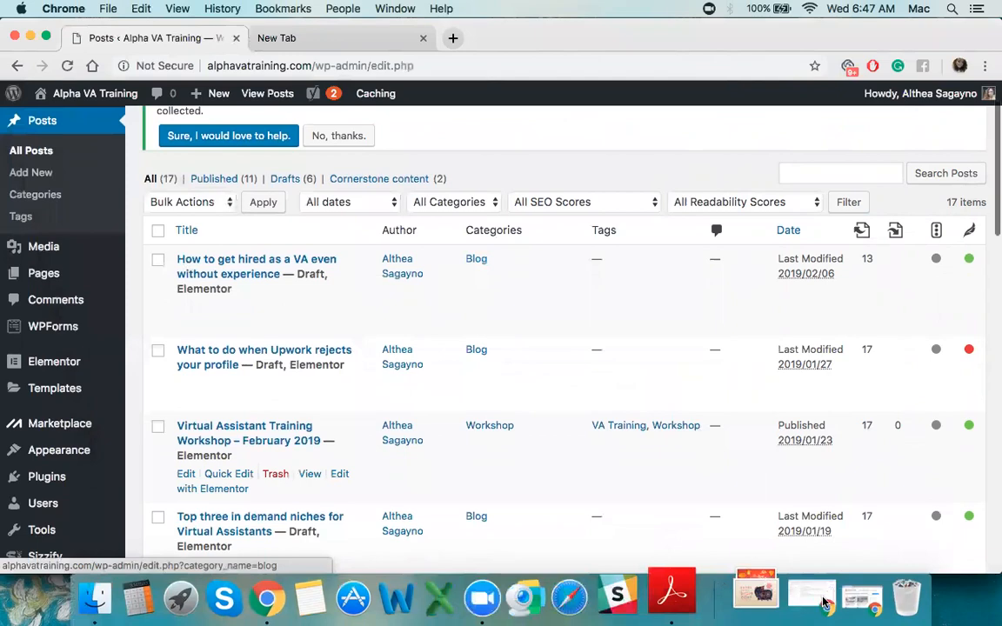
click(852, 605)
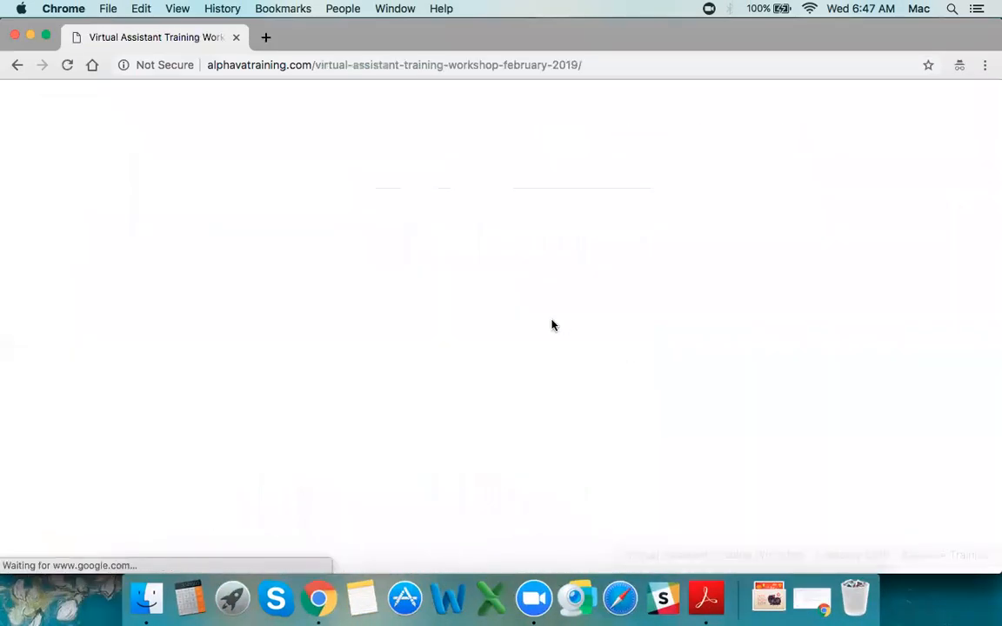
scroll(552, 324, down, 15)
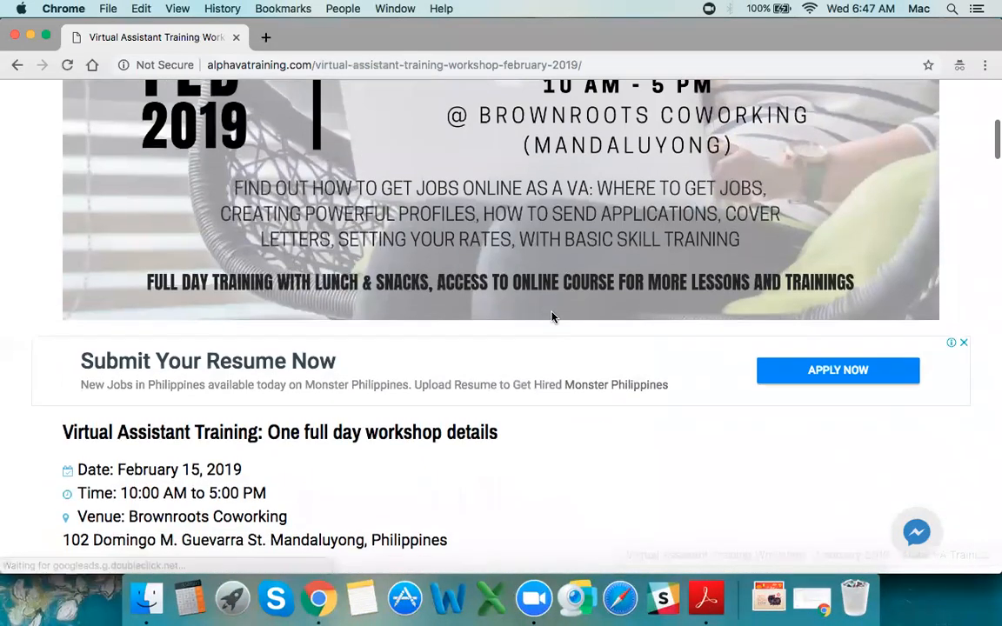
scroll(552, 317, down, 5)
scroll(552, 317, up, 20)
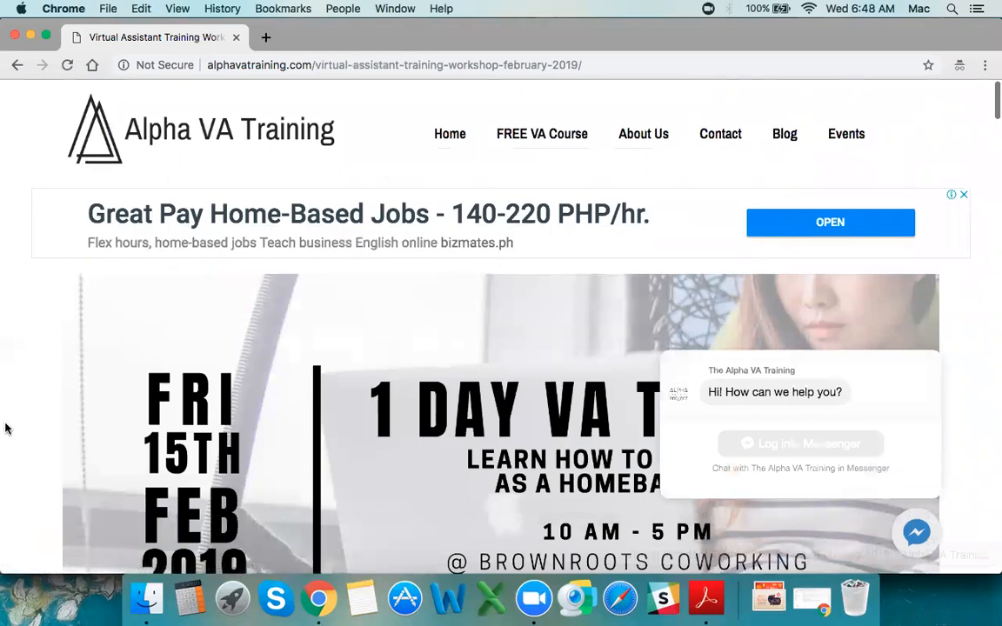
scroll(5, 428, down, 4)
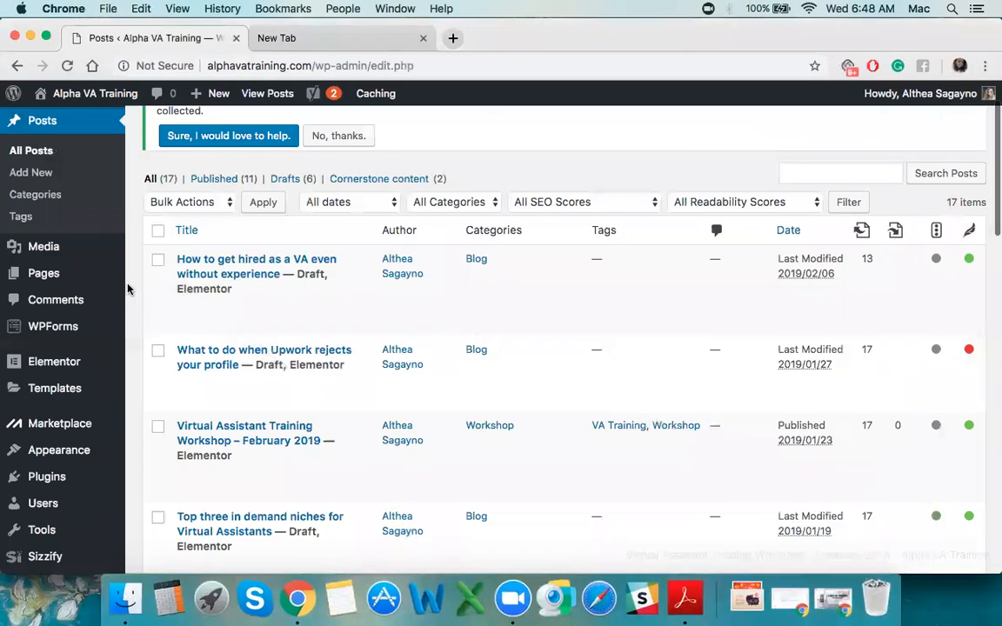
Look through the Pages list in the WordPress admin and open the About Us page on the public site.
scroll(60, 183, up, 2)
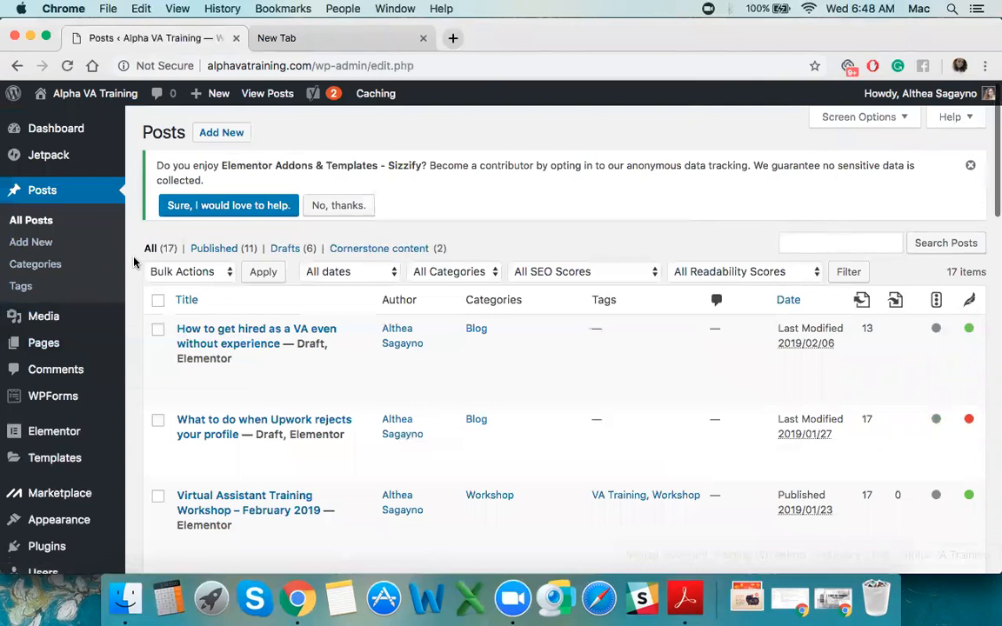
scroll(134, 261, down, 3)
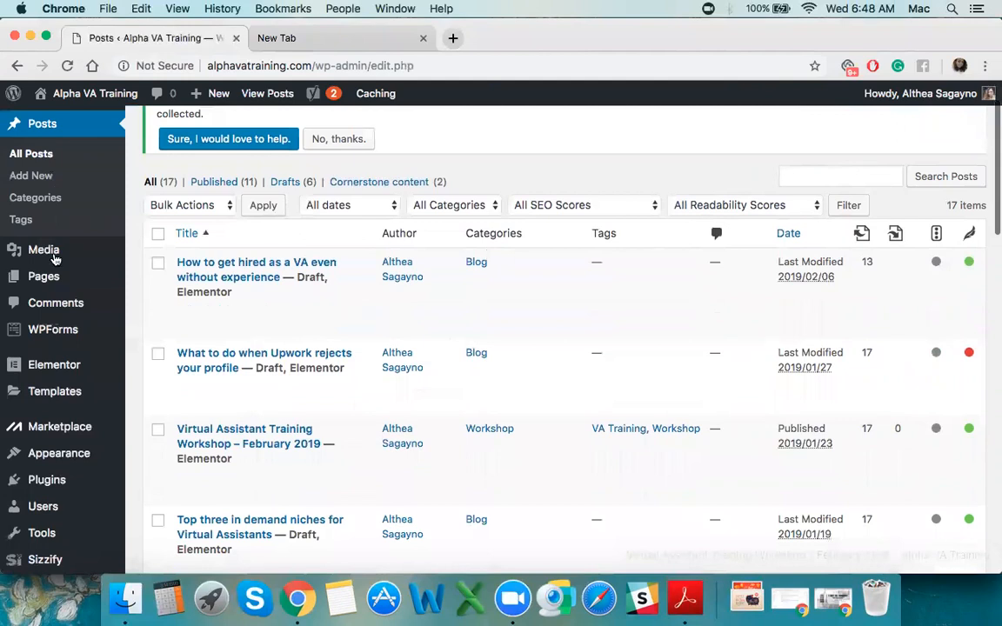
click(52, 276)
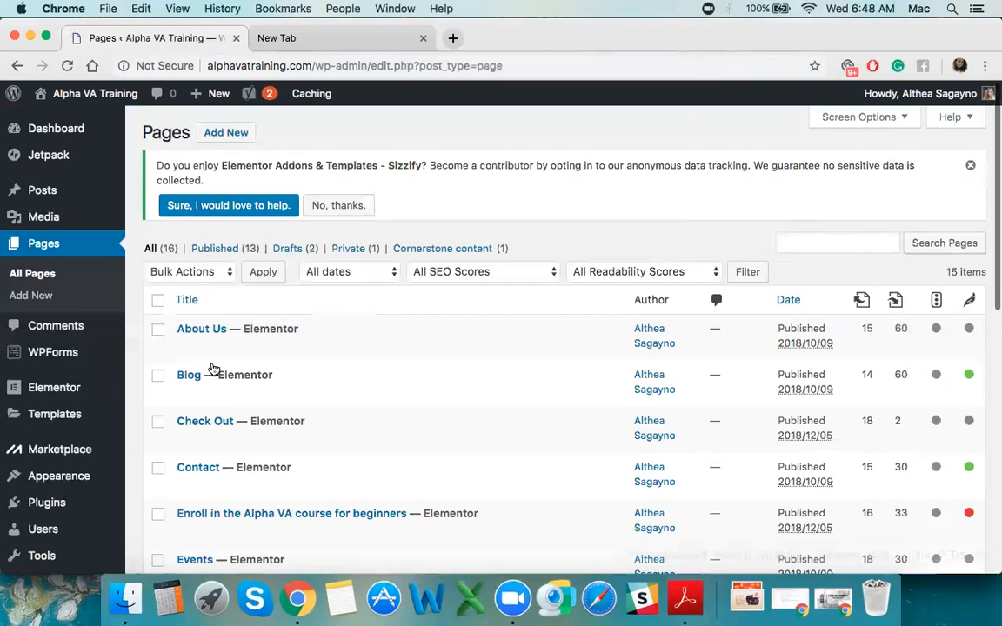
scroll(212, 374, down, 5)
scroll(218, 429, down, 7)
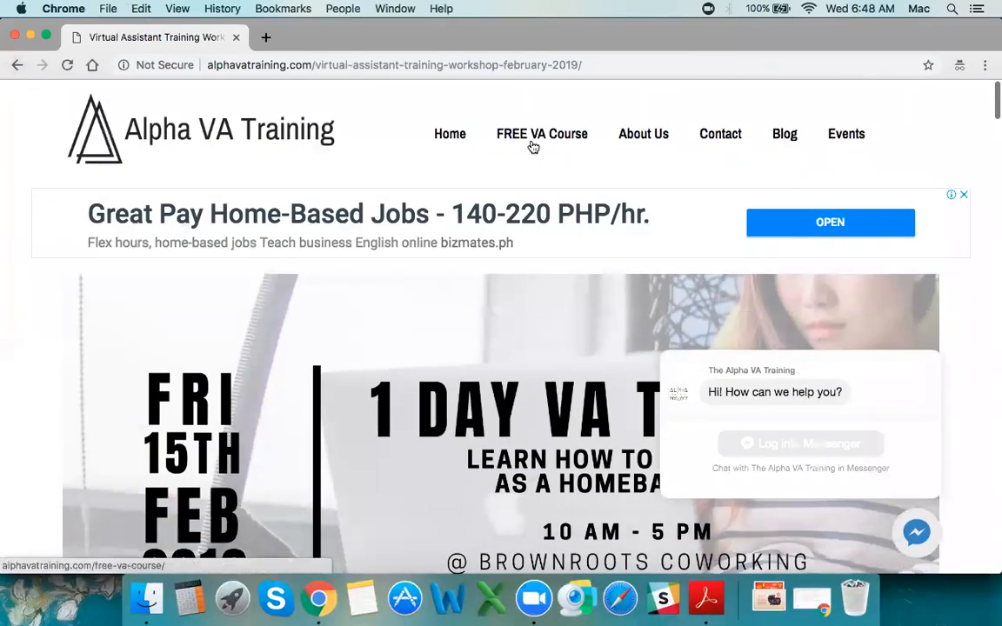
click(648, 137)
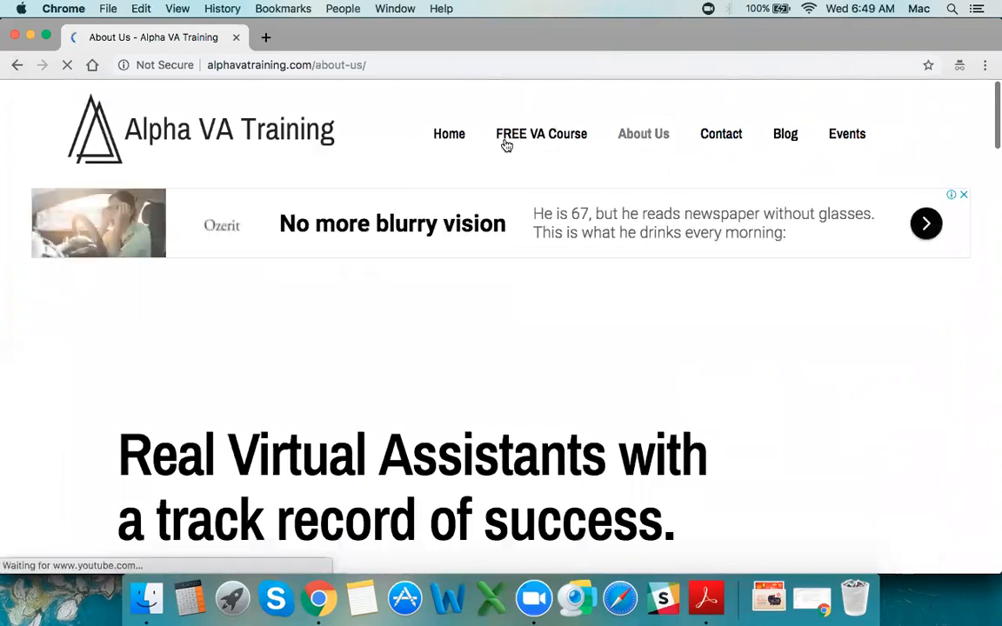
click(266, 38)
click(179, 38)
click(286, 38)
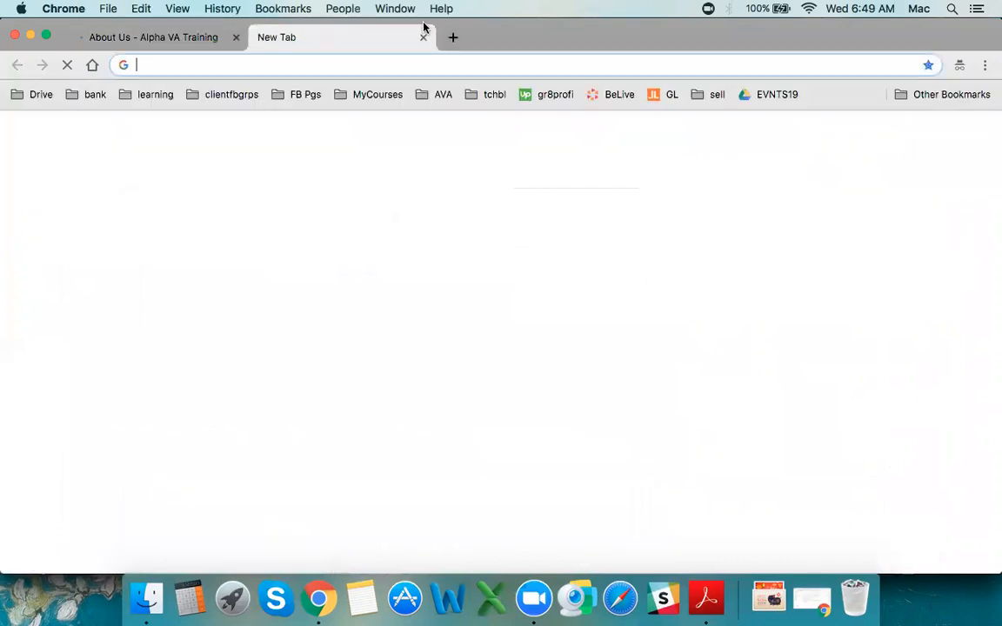
click(423, 38)
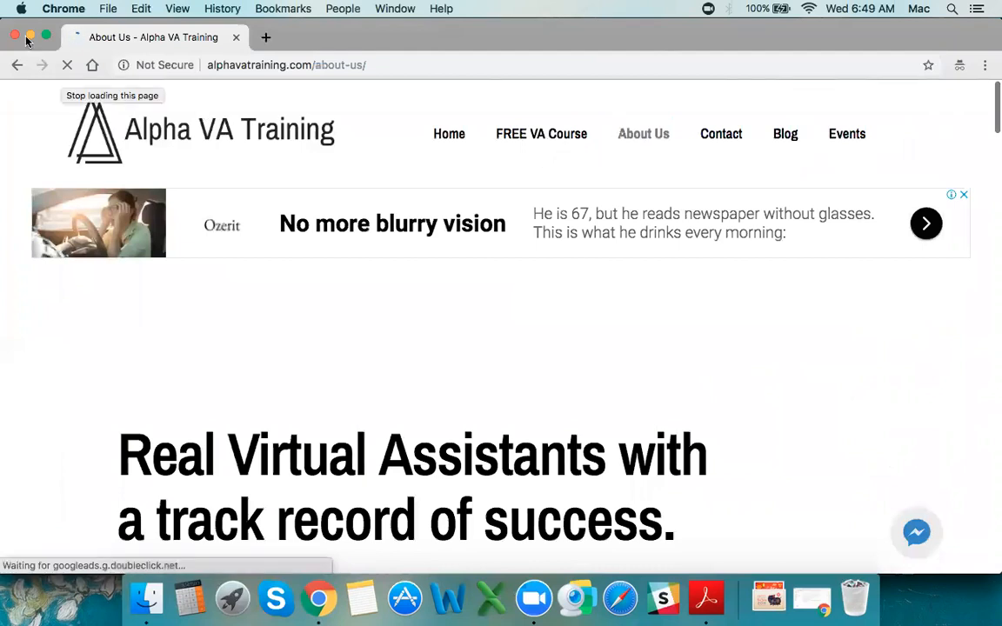
Return to the WordPress admin window and review the whole Pages list, including page titles, authors and dates.
click(29, 37)
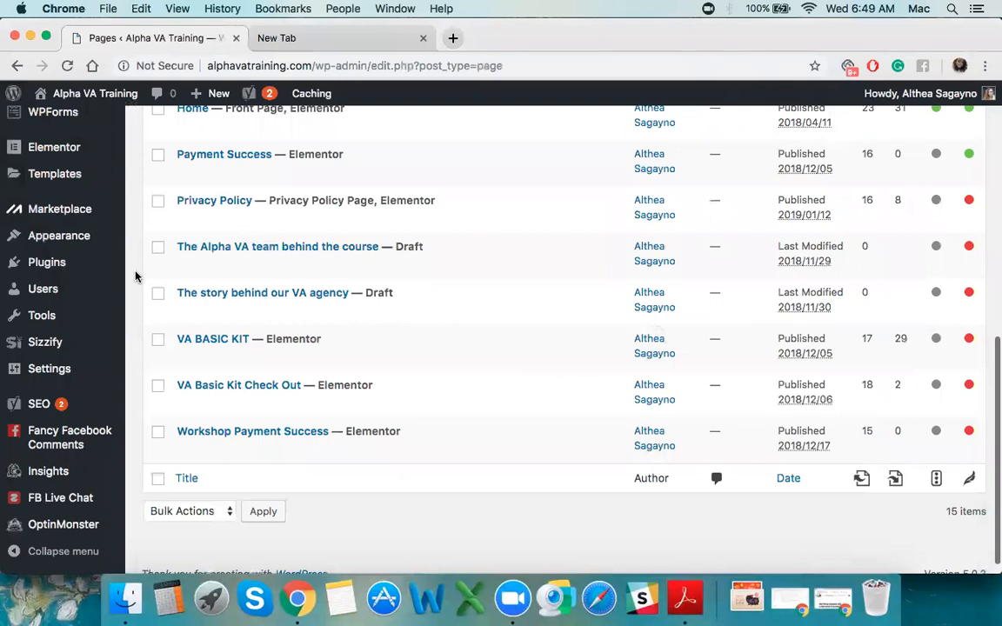
scroll(135, 276, up, 10)
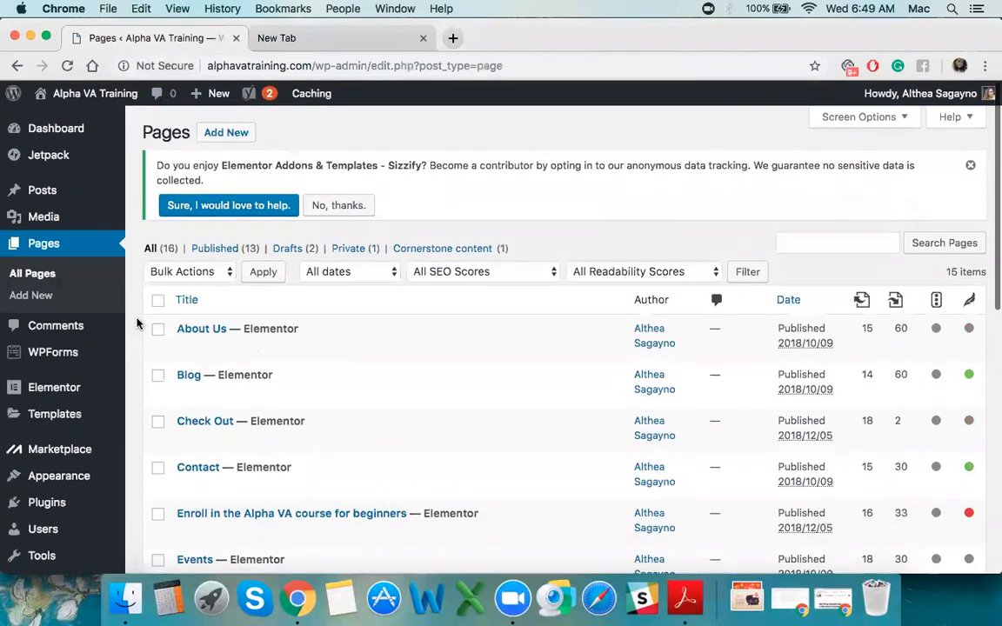
scroll(139, 324, down, 5)
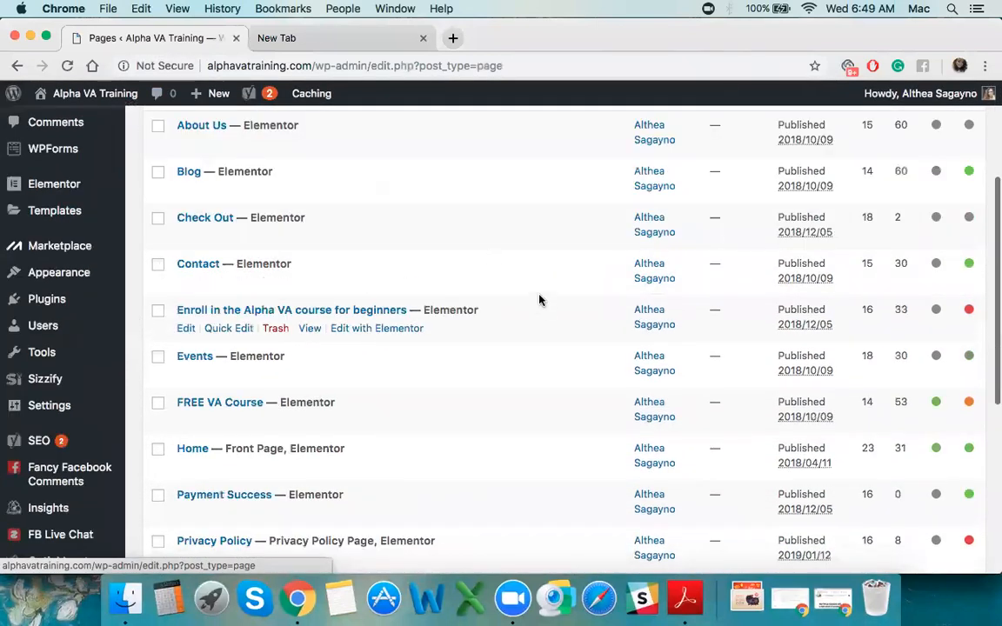
scroll(539, 298, down, 7)
scroll(540, 297, up, 7)
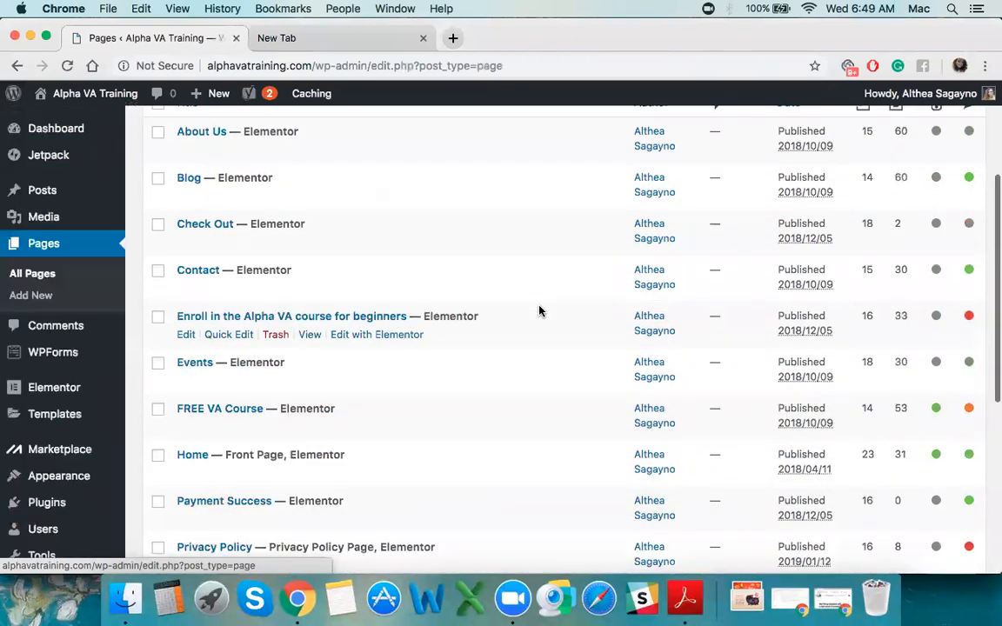
scroll(539, 311, up, 5)
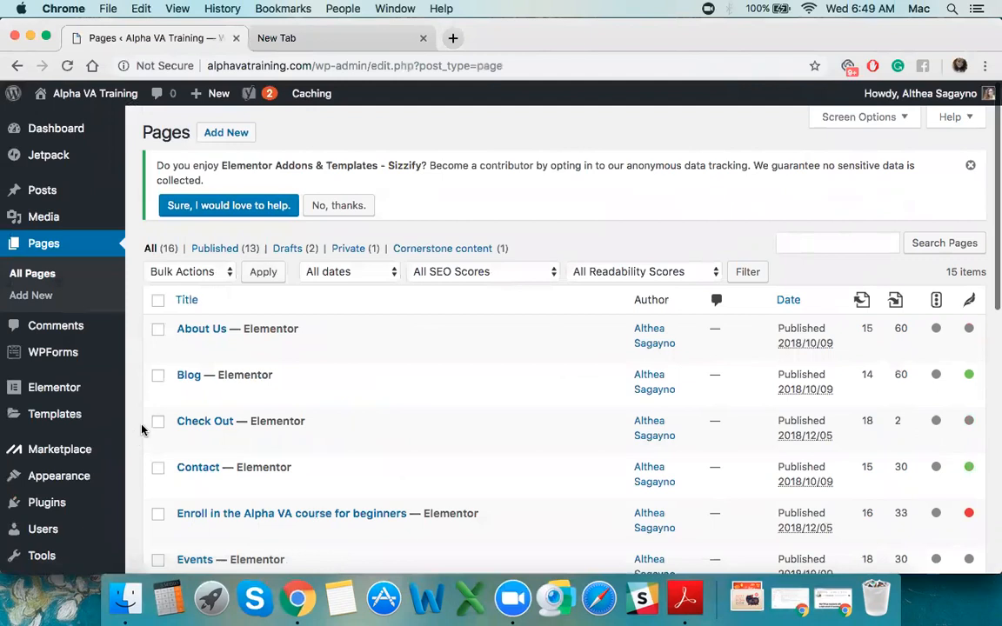
Bring up the public About Us page, view its opening section and return to the Pages list in the WordPress admin.
click(833, 598)
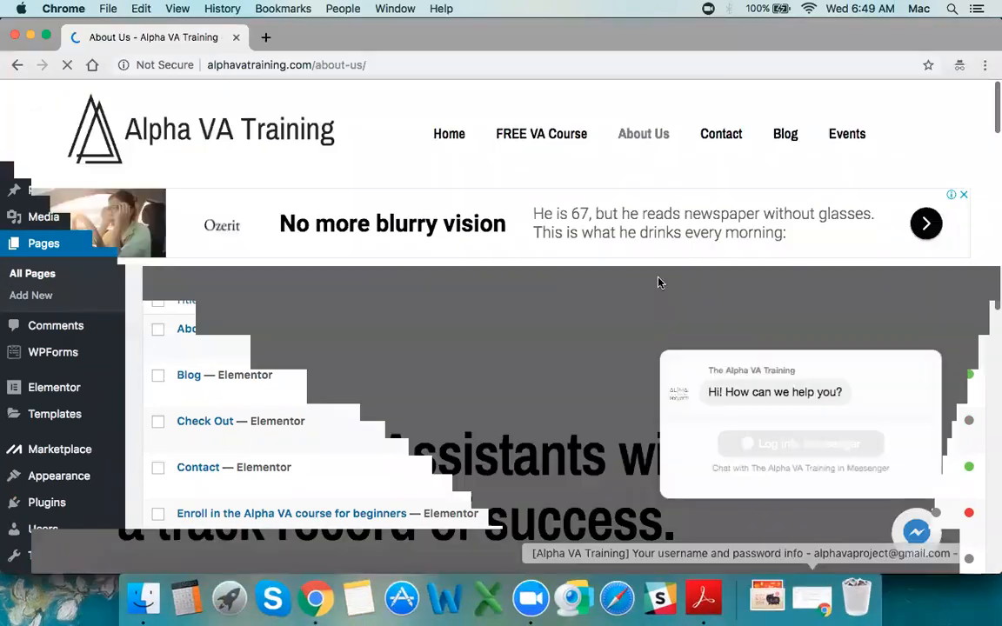
scroll(659, 282, down, 2)
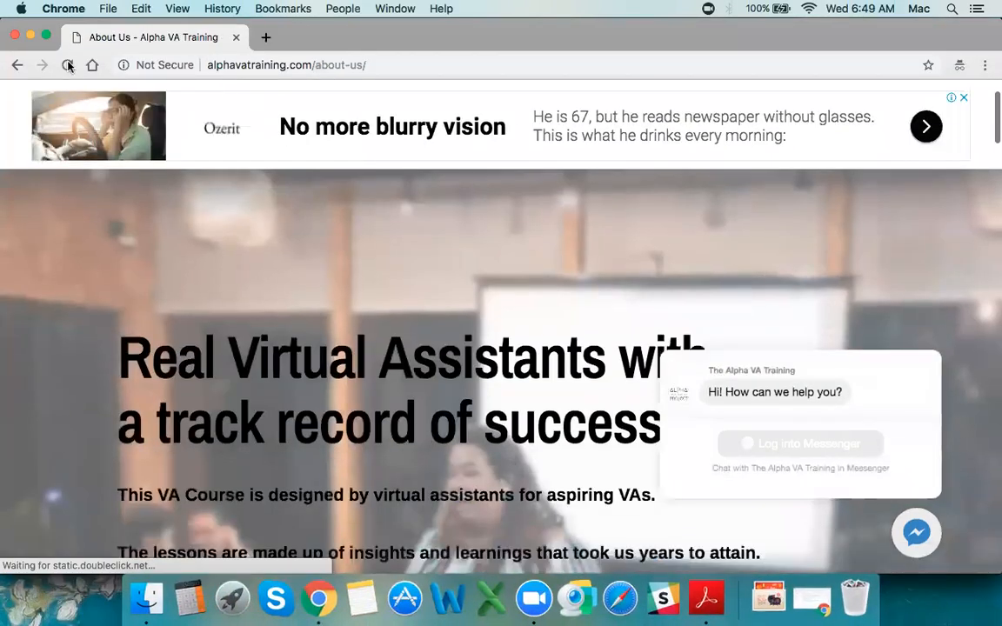
click(30, 35)
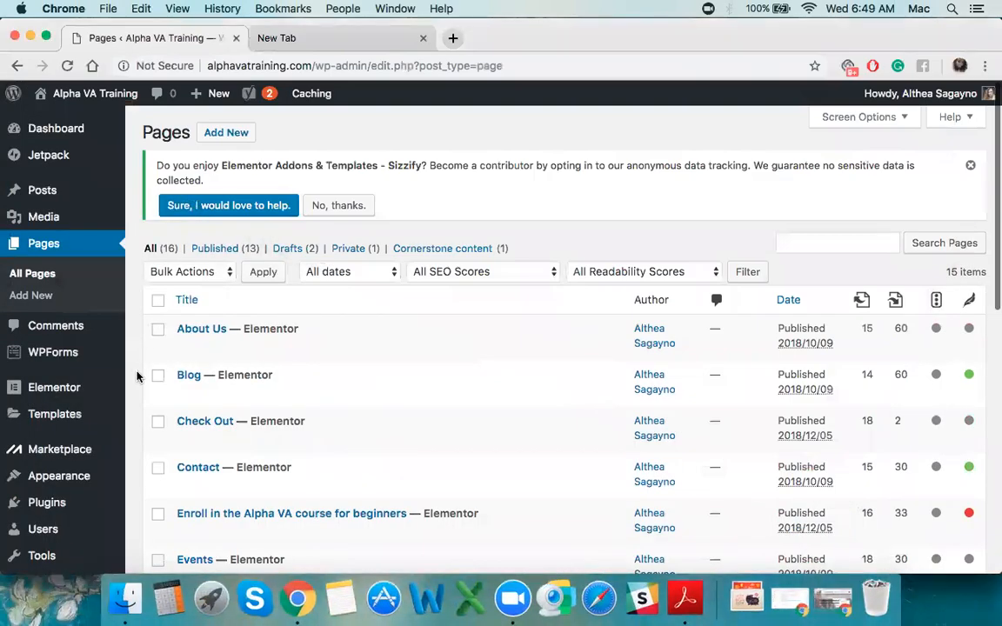
scroll(136, 376, up, 2)
Add a new post titled "Sample post" with the filler paragraph "jsncjsncksnjnfjkdnjkfnjknjkfnedafvdknvkld".
click(57, 190)
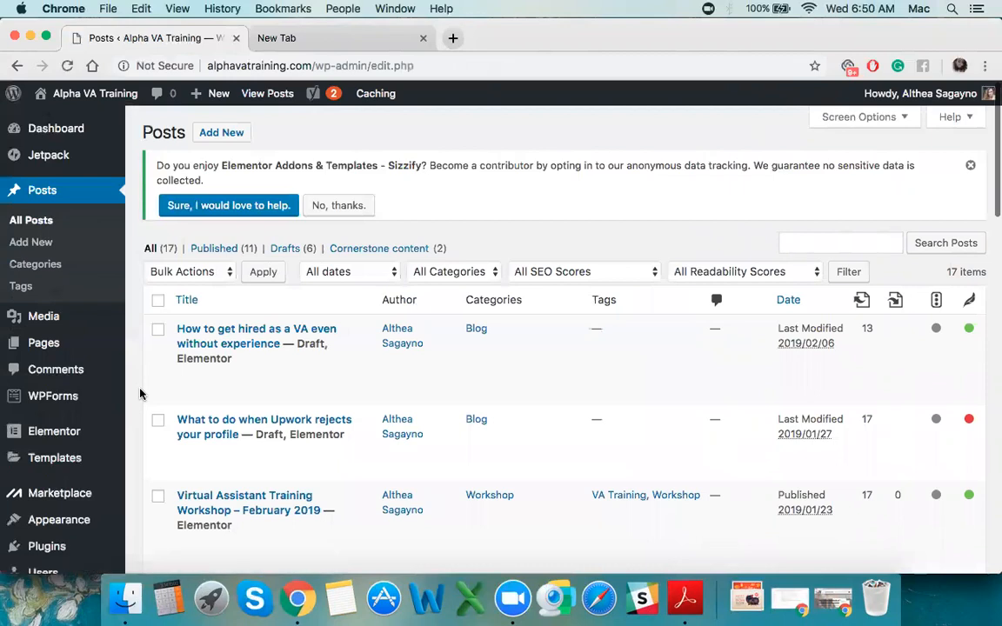
click(51, 243)
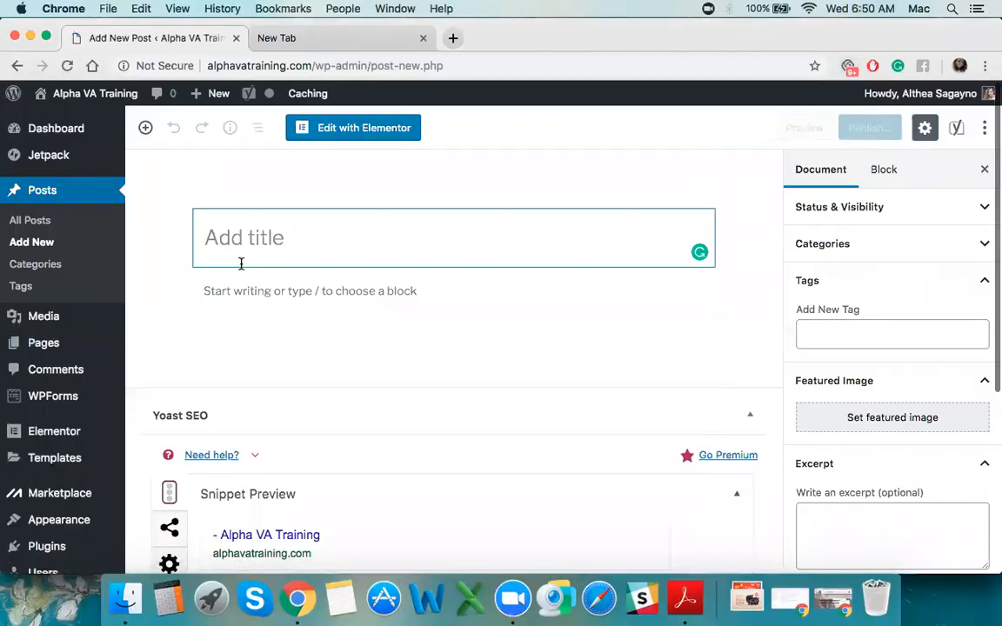
text(Sa)
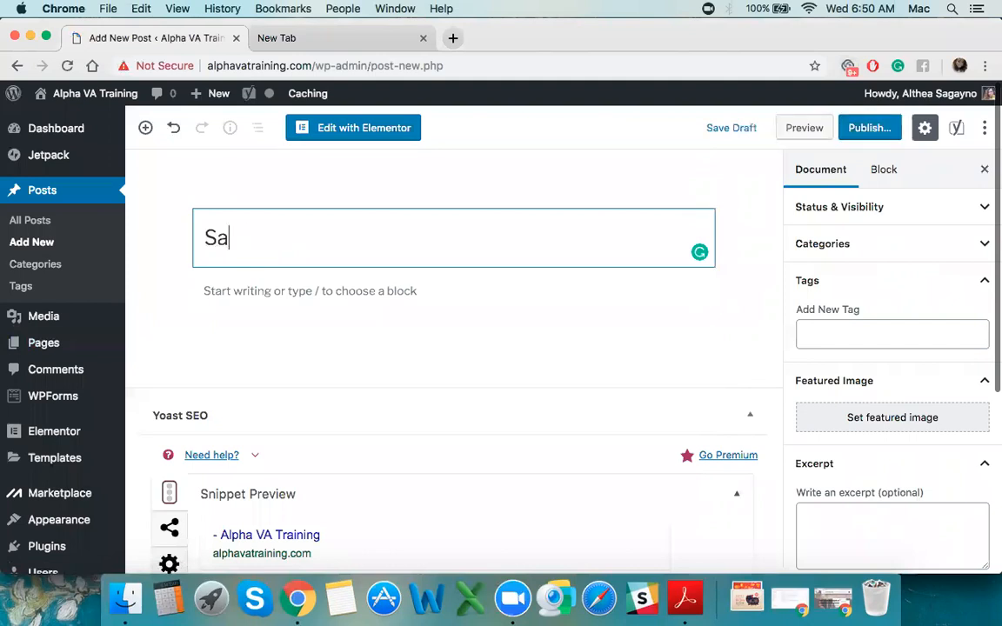
text(mple post)
click(269, 292)
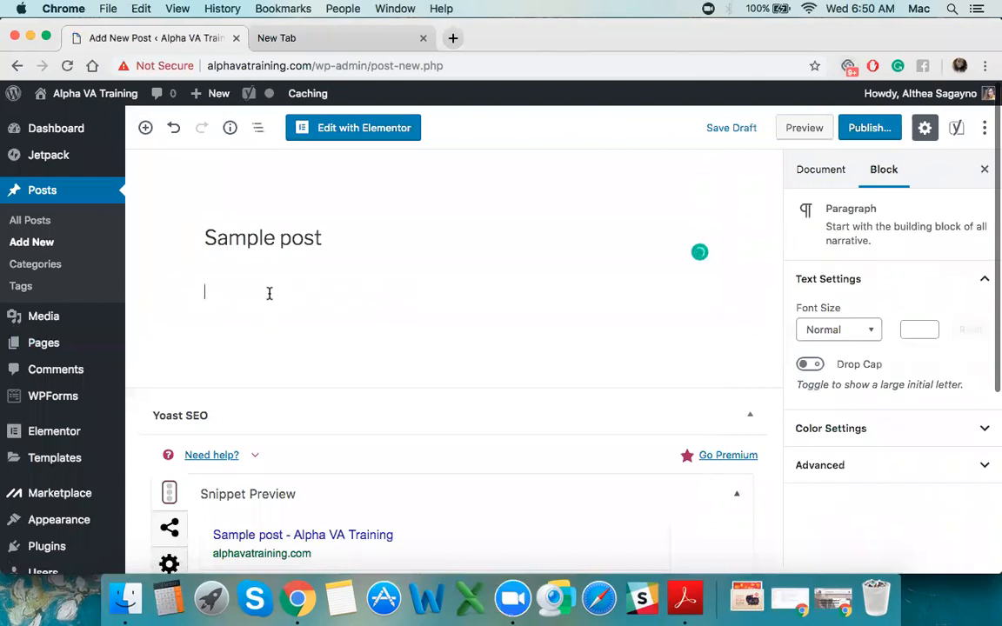
text(jsncjsncksnjnfjkdnjkfnjknjkfnedafvdknvkld)
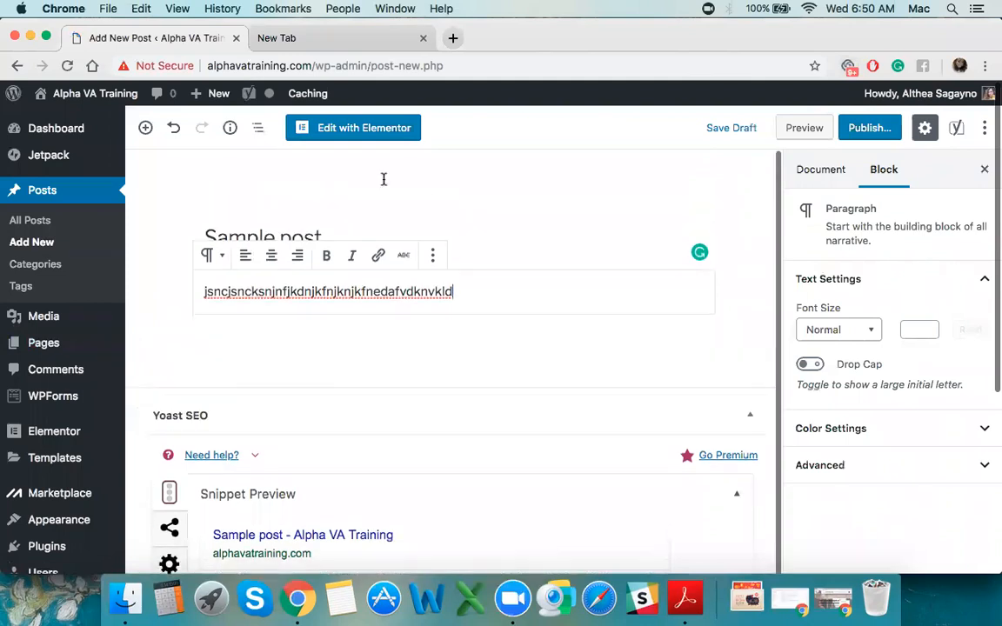
Preview the sample post as it looks on the site, and close the preview to return to the editor.
click(795, 137)
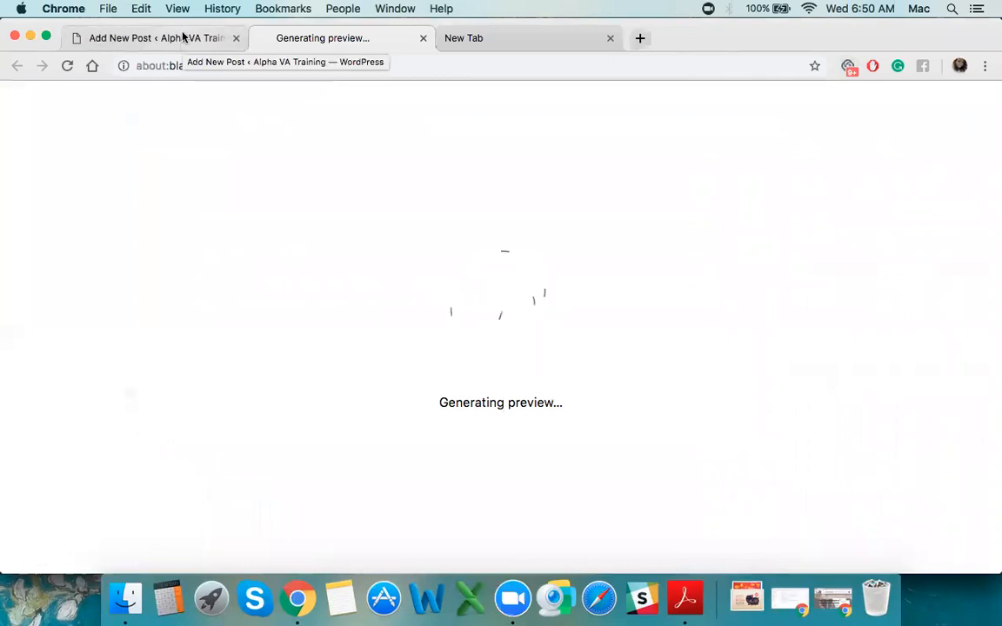
click(183, 37)
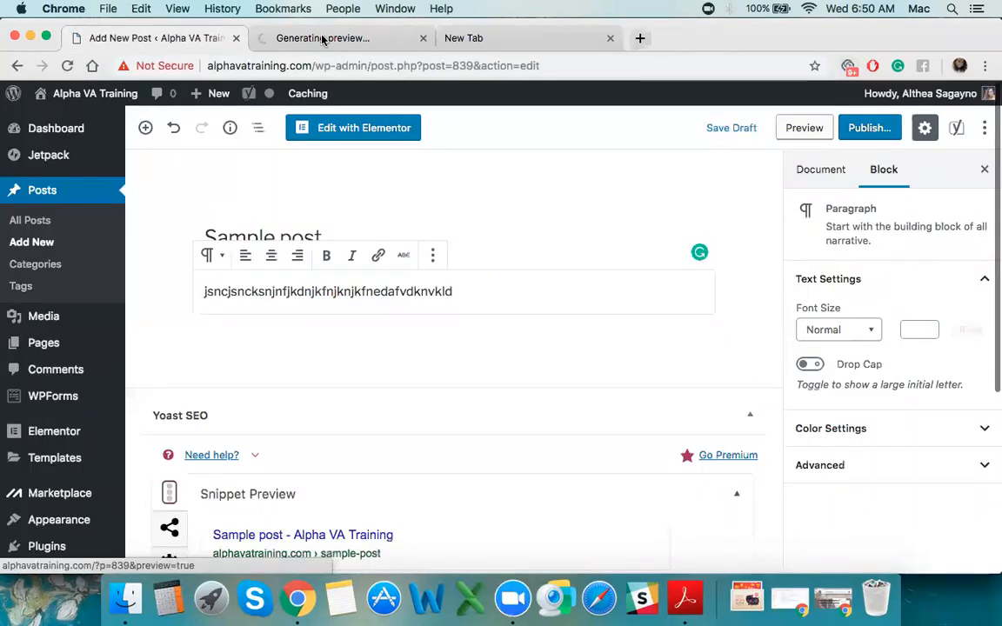
click(366, 39)
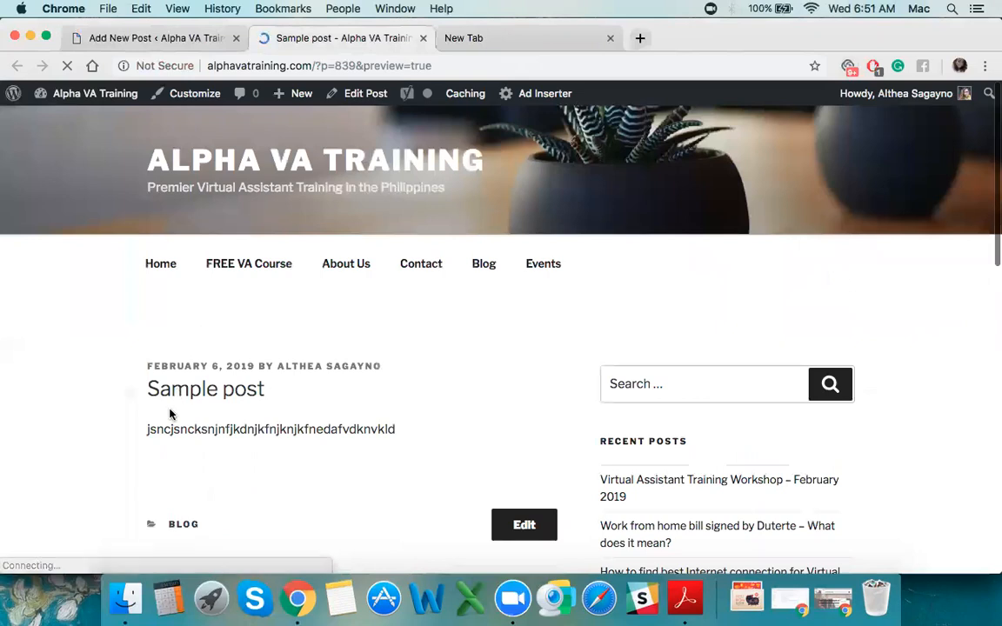
scroll(171, 415, down, 3)
scroll(174, 366, up, 3)
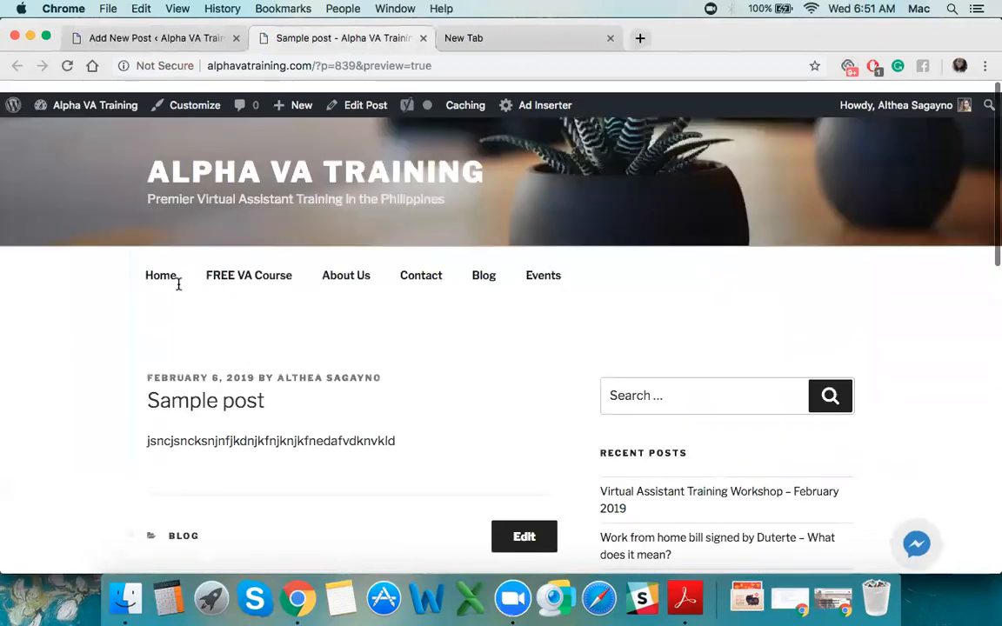
click(195, 37)
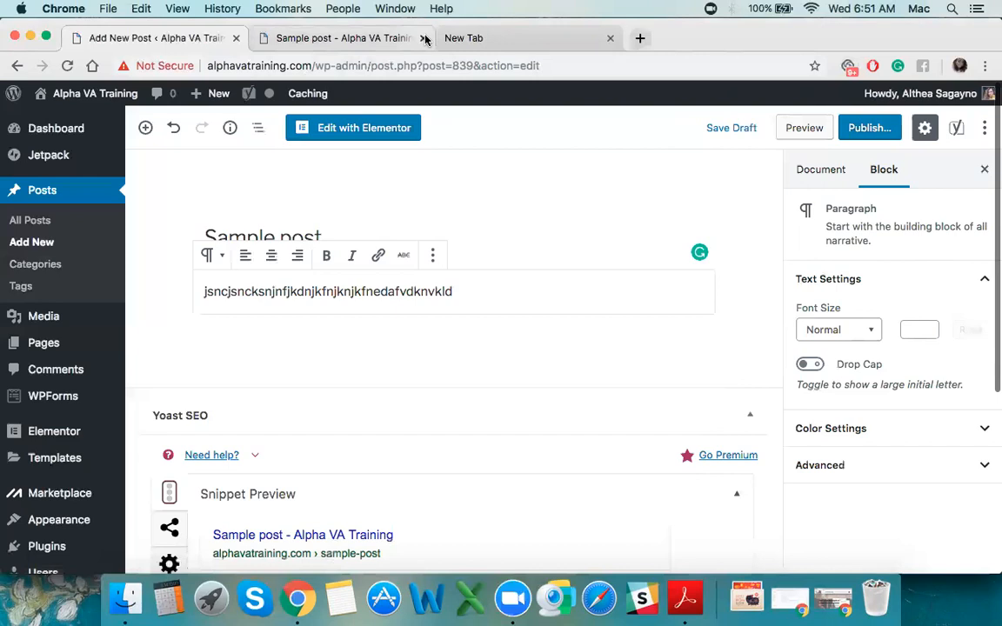
click(424, 39)
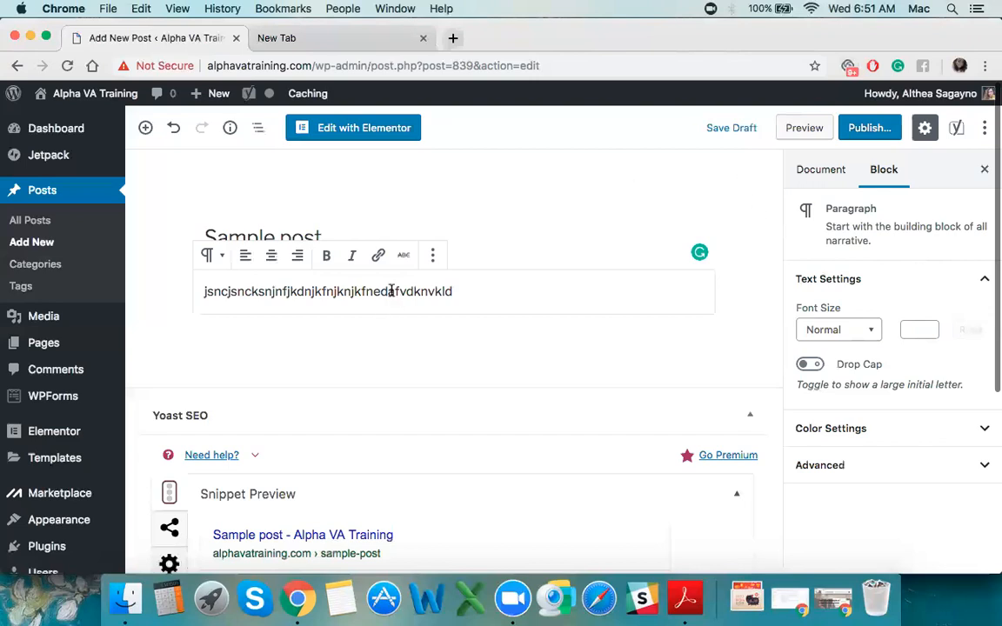
Examine the sample post's title and paragraph in turn, including the permalink, formatting tools and the document and block settings.
click(469, 214)
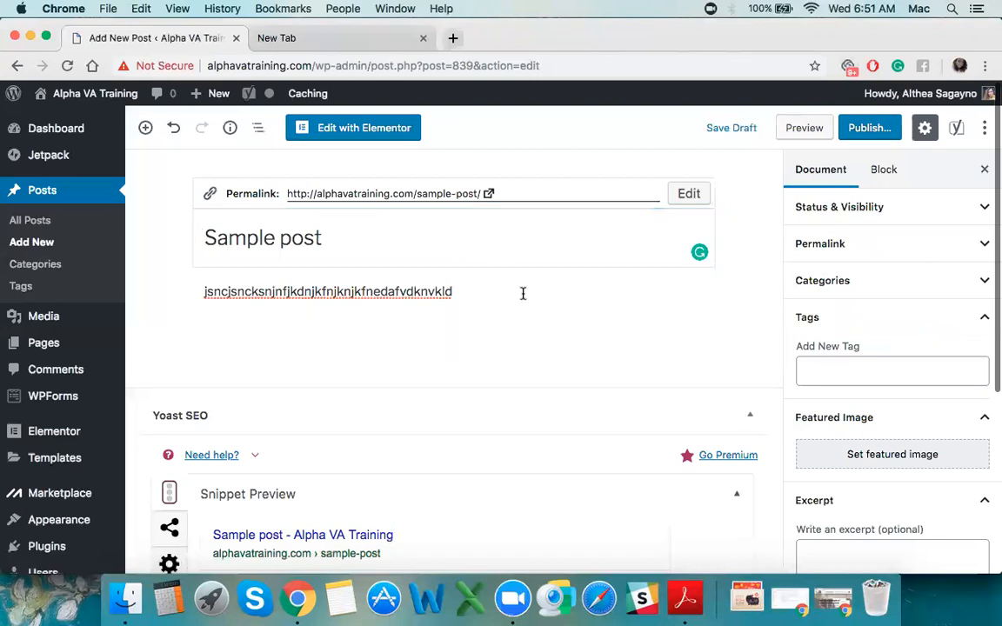
click(523, 294)
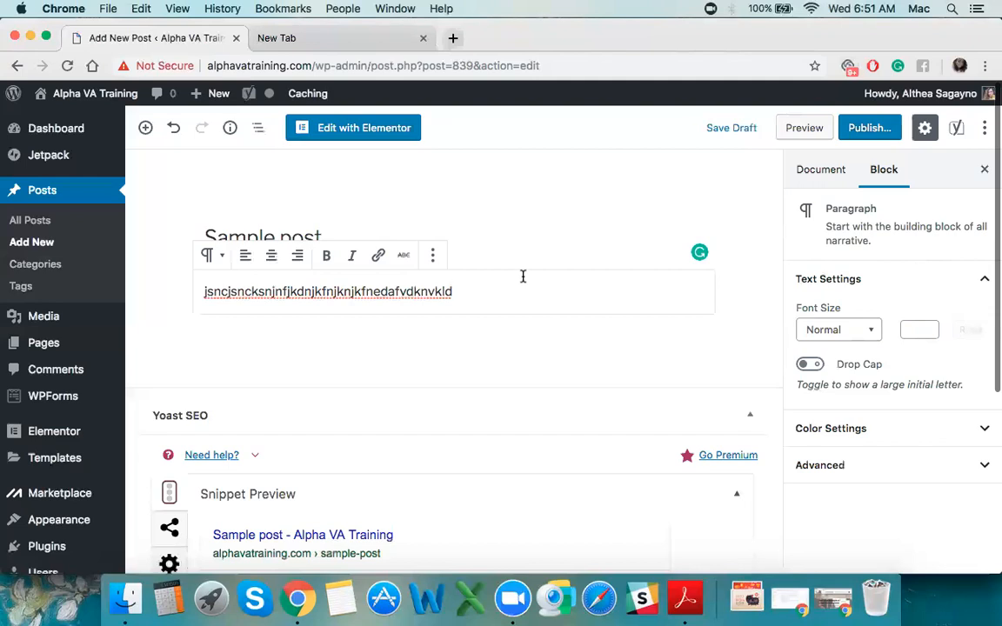
click(527, 248)
click(513, 284)
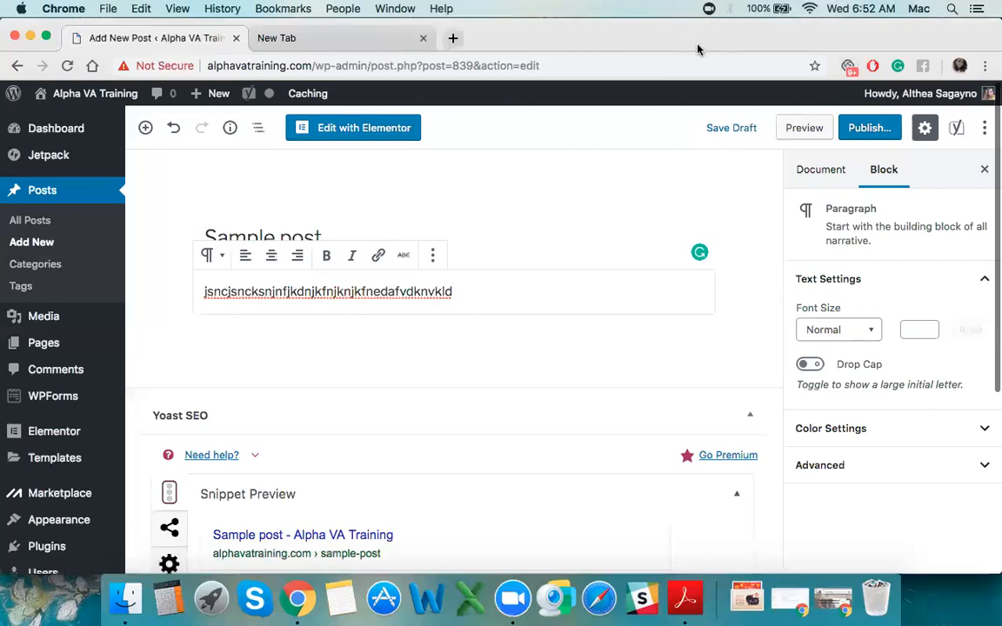
click(571, 252)
click(565, 294)
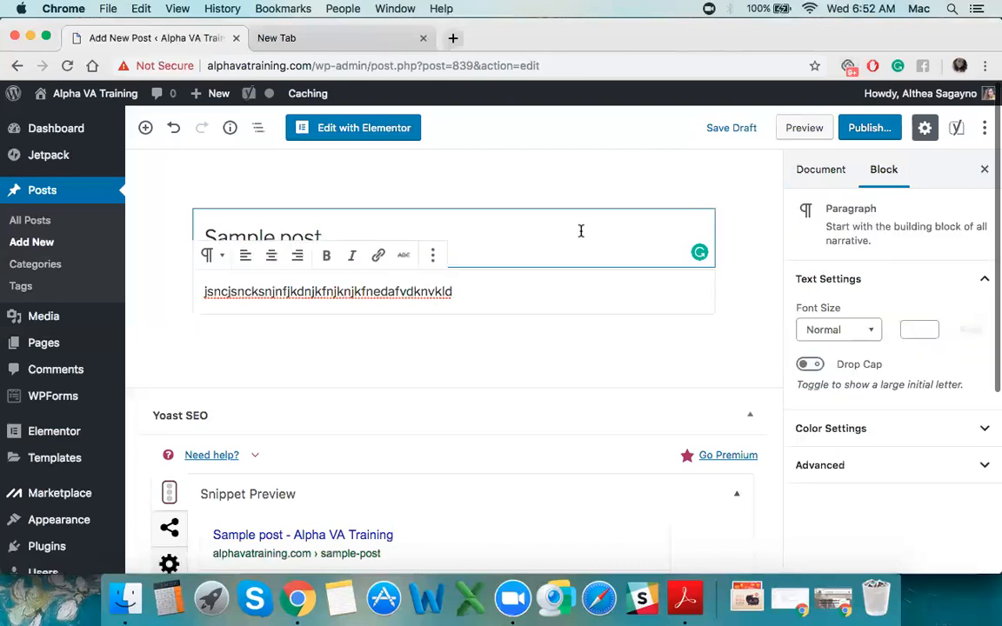
click(581, 231)
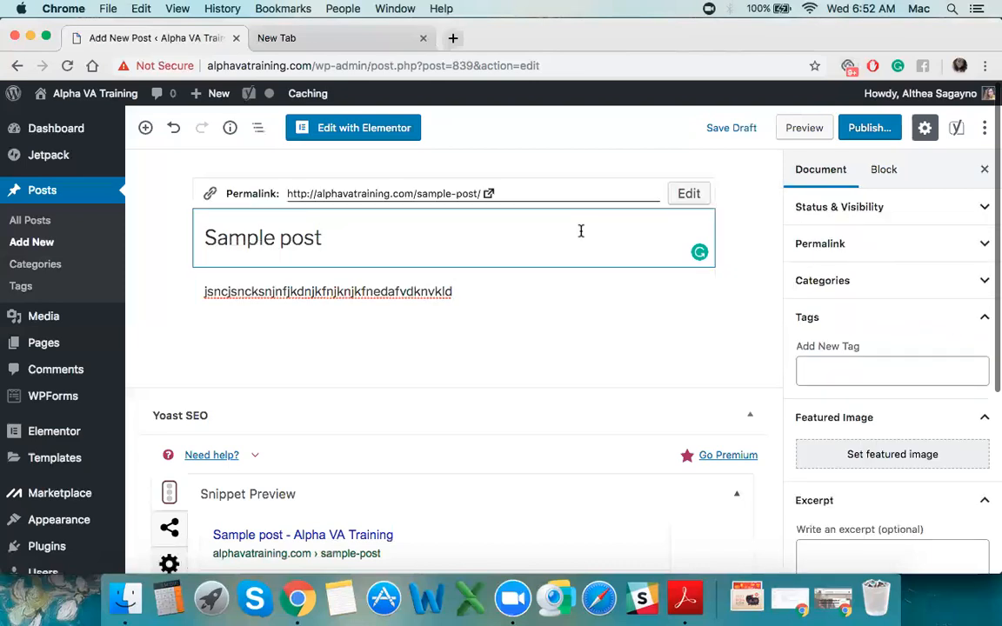
click(577, 270)
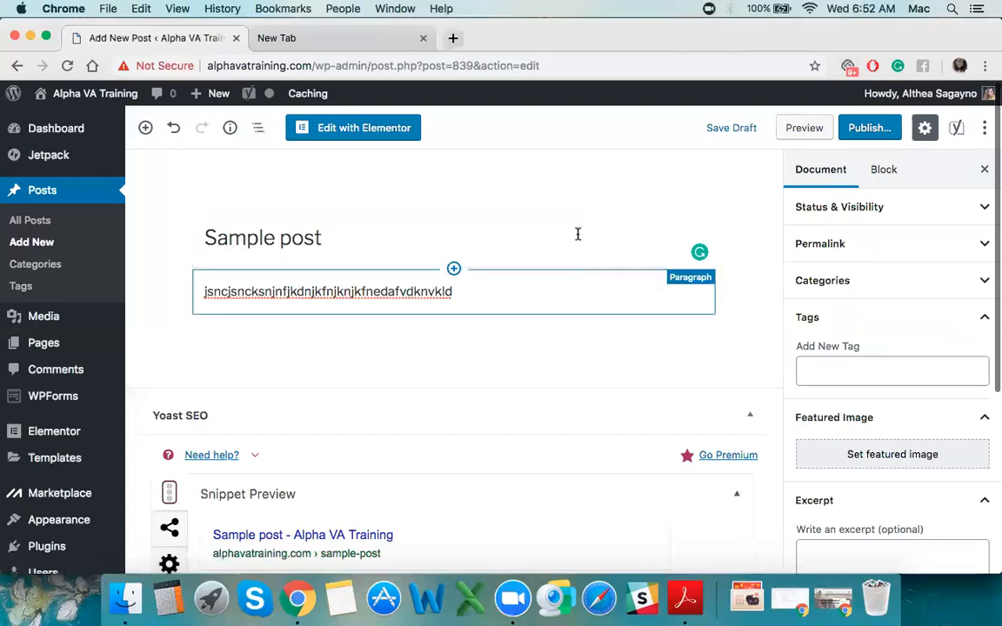
click(577, 233)
click(573, 282)
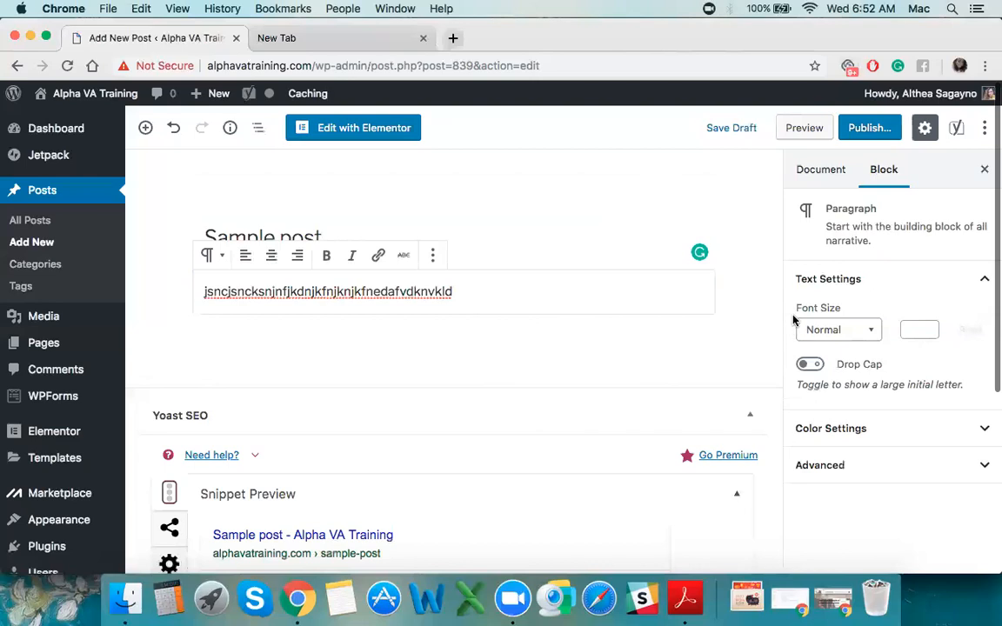
Expand the paragraph block's Advanced settings and hide the editor's settings sidebar.
scroll(907, 493, down, 5)
click(908, 474)
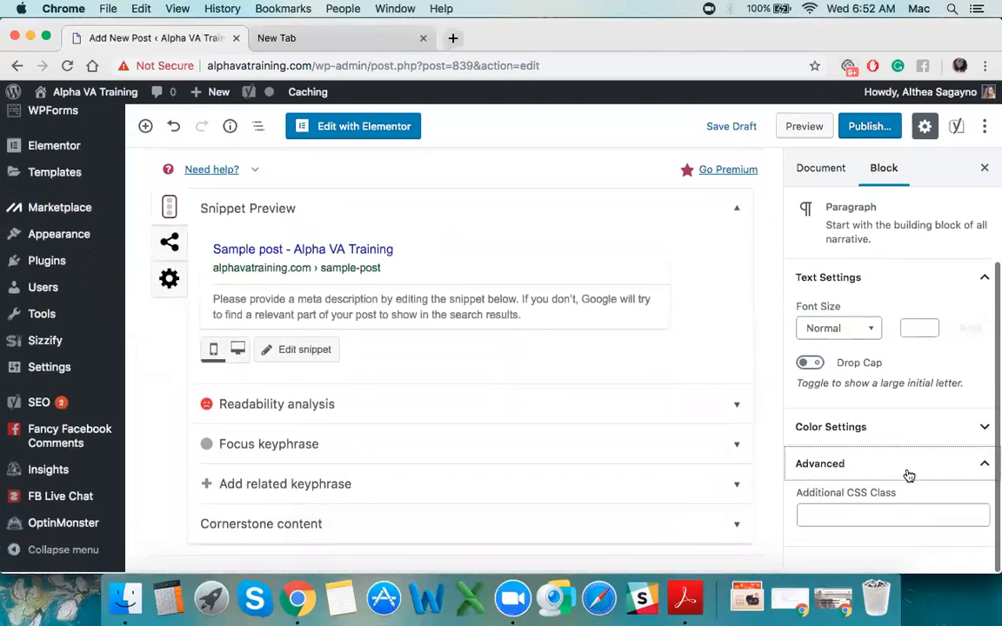
scroll(908, 476, up, 5)
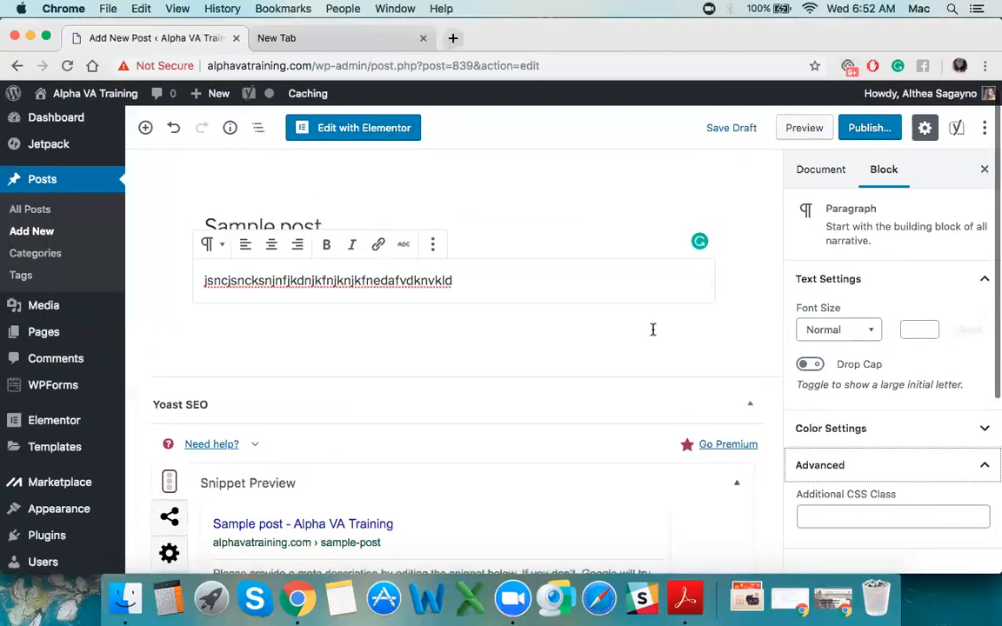
click(984, 169)
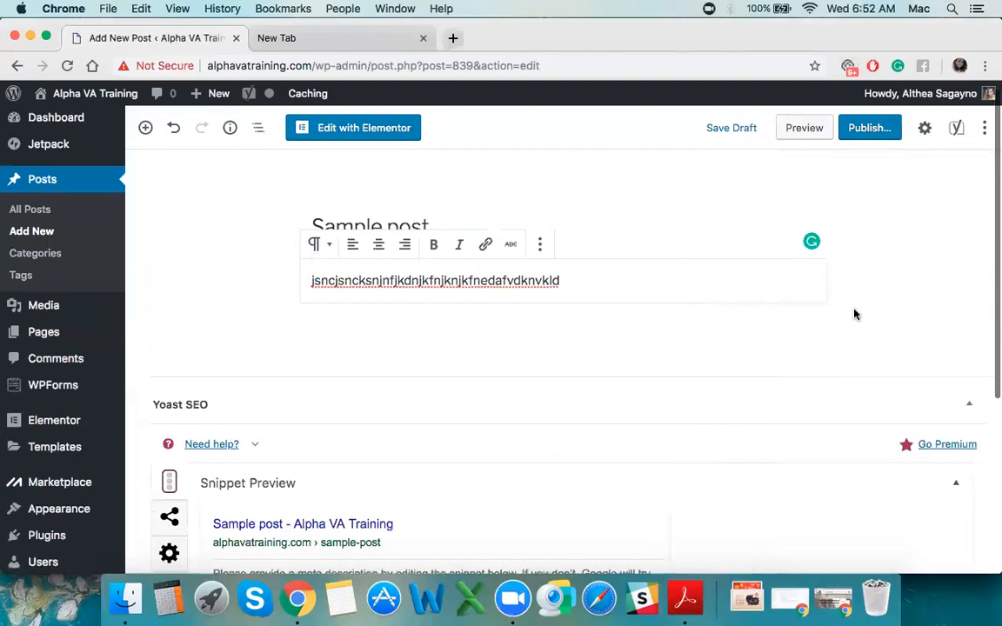
Review the Yoast SEO snippet fields for SEO title, slug and meta description, and collapse the Snippet Preview section.
scroll(677, 387, down, 5)
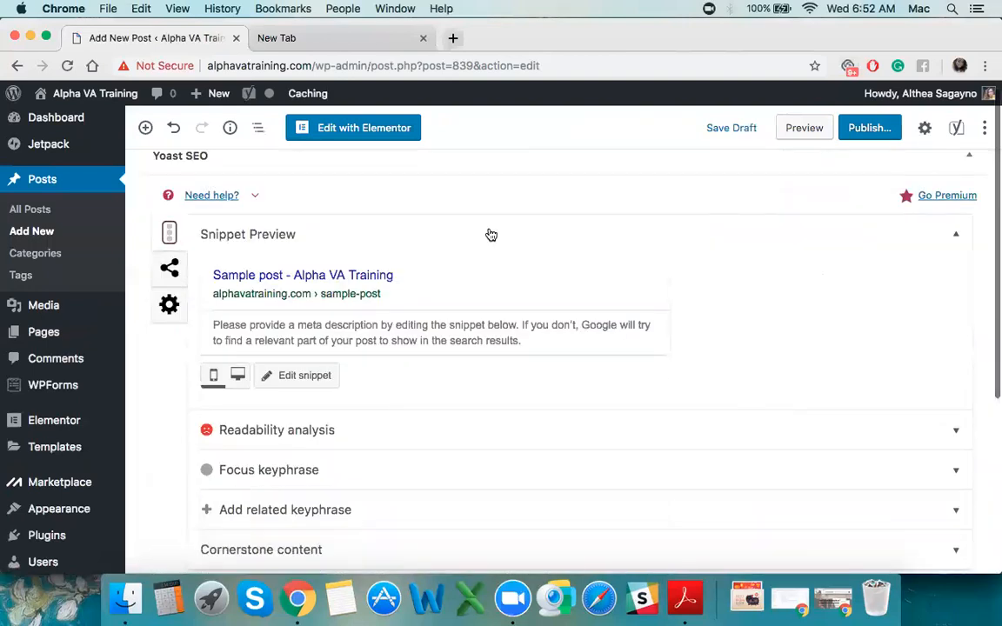
scroll(165, 445, up, 5)
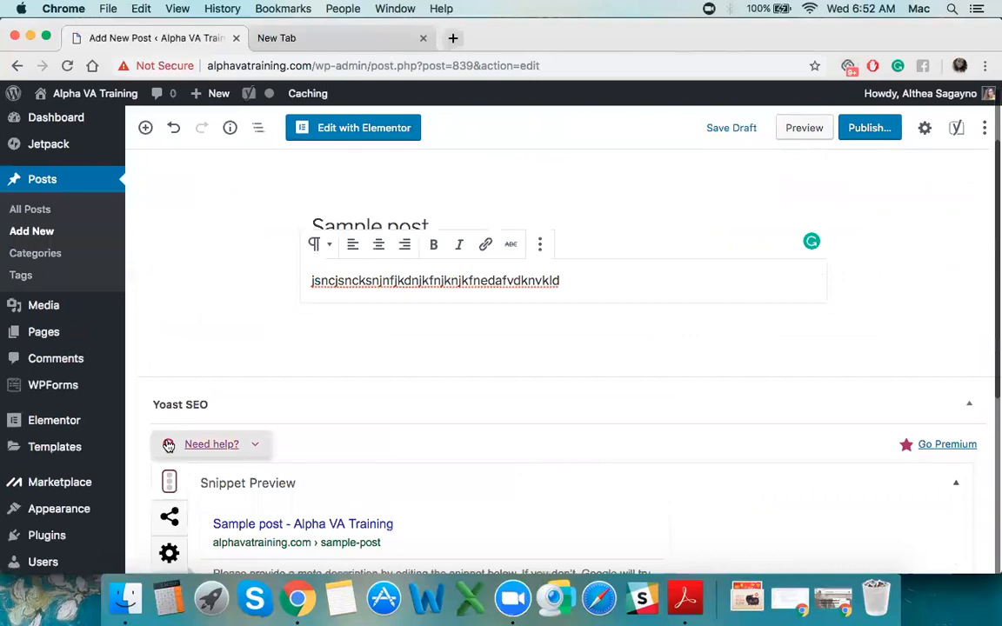
scroll(582, 325, down, 1)
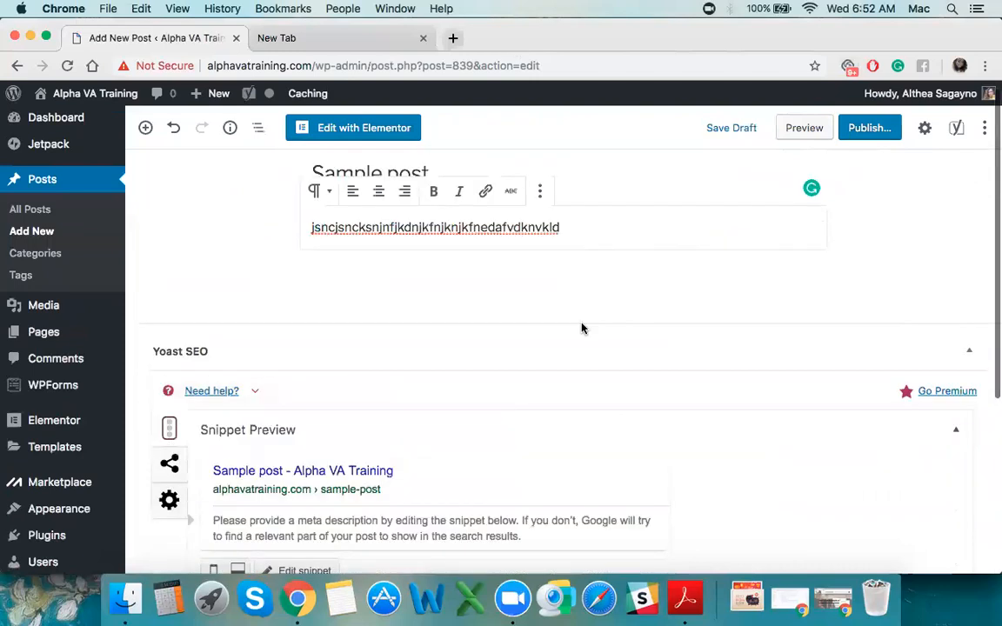
scroll(582, 327, down, 2)
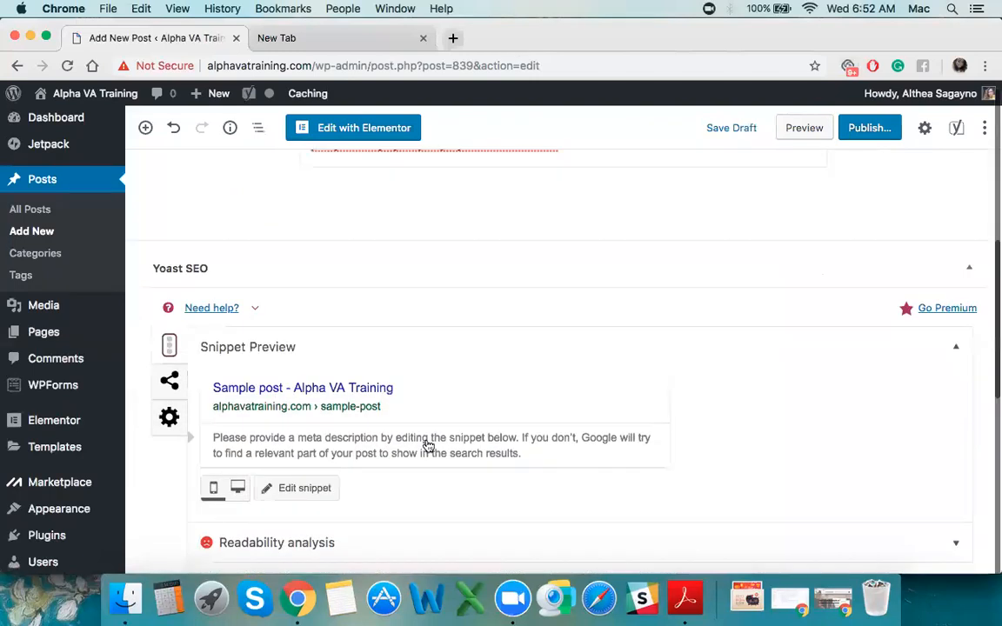
click(175, 505)
scroll(174, 504, up, 2)
scroll(174, 505, up, 2)
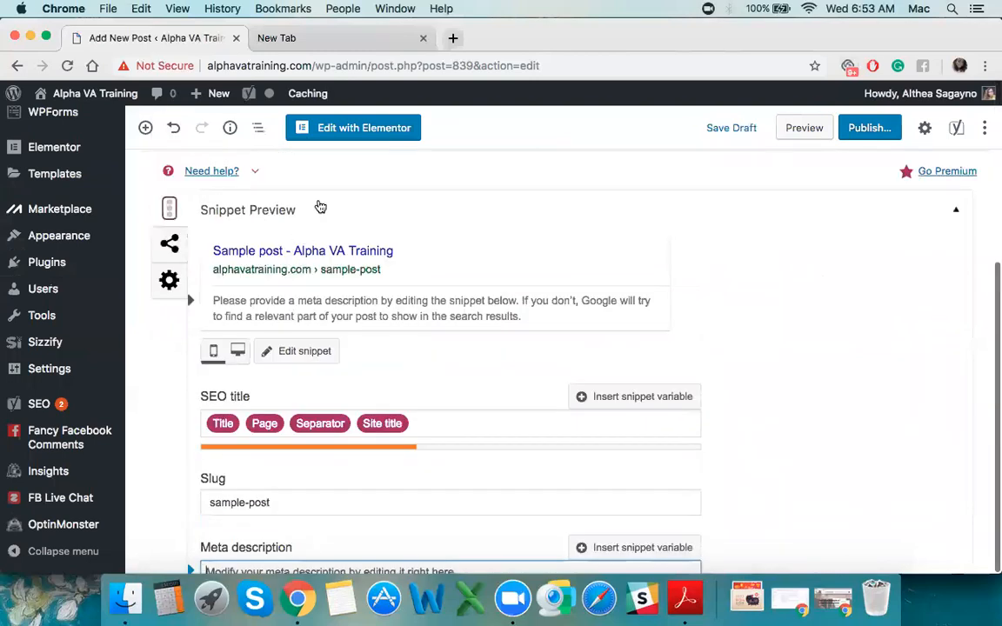
click(354, 213)
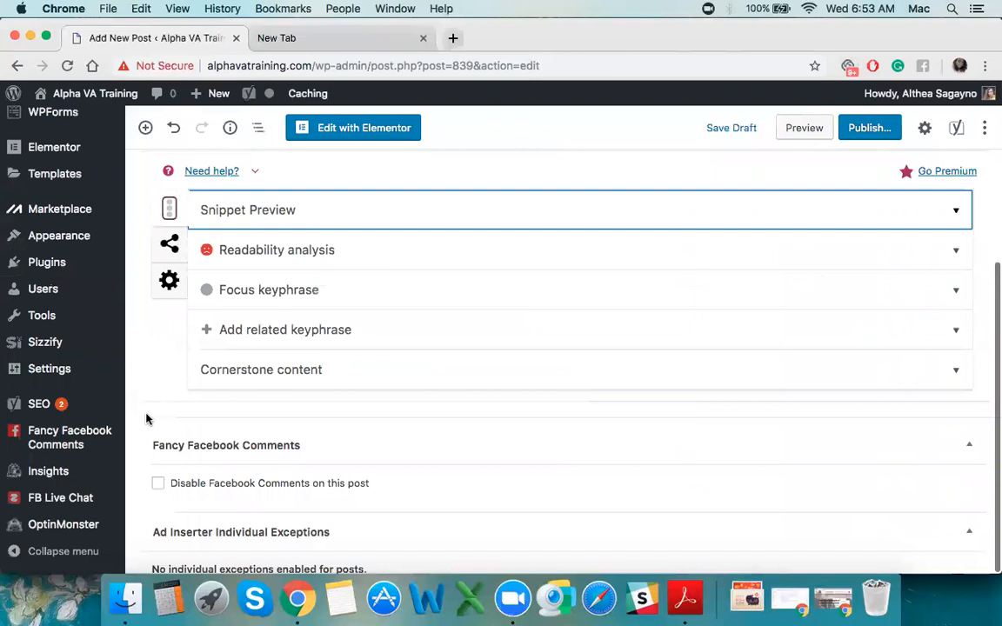
Look through the remaining Yoast SEO sections, the Fancy Facebook Comments option and the Ad Inserter exceptions below the post.
scroll(135, 424, down, 2)
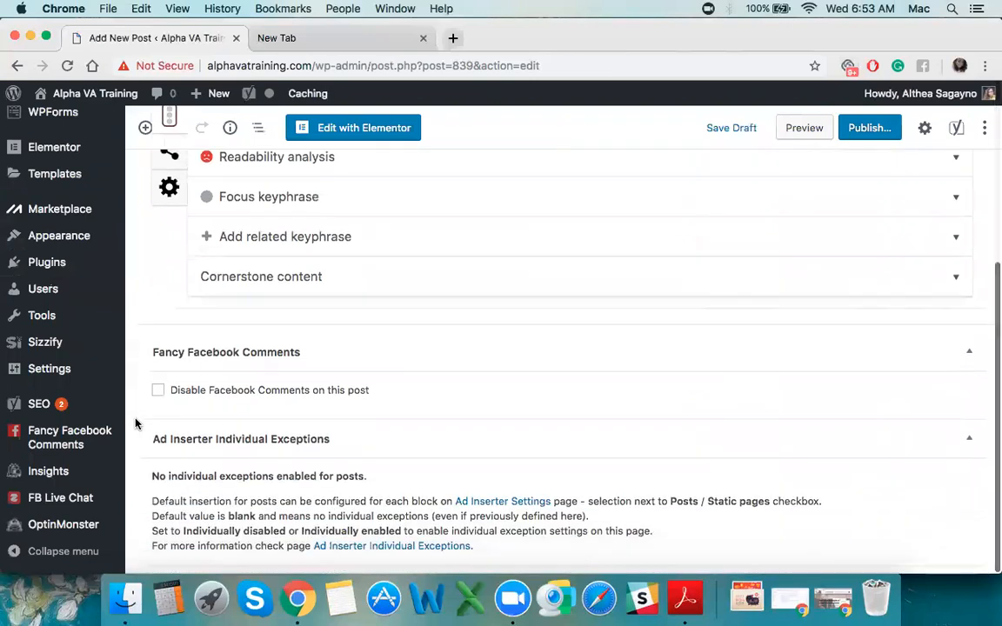
scroll(136, 424, up, 2)
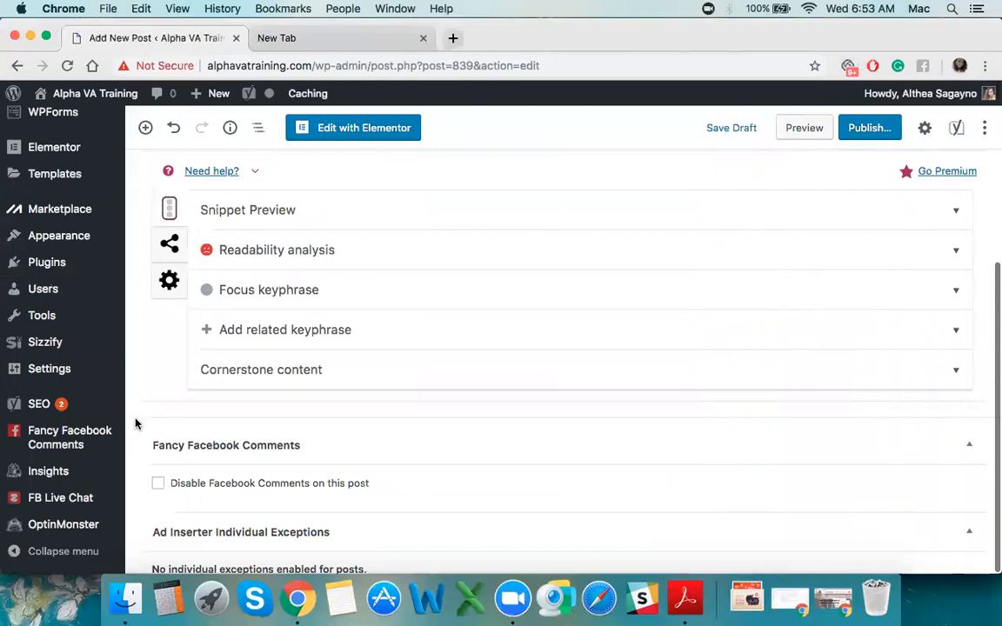
scroll(135, 424, down, 2)
scroll(134, 424, up, 2)
scroll(135, 423, down, 2)
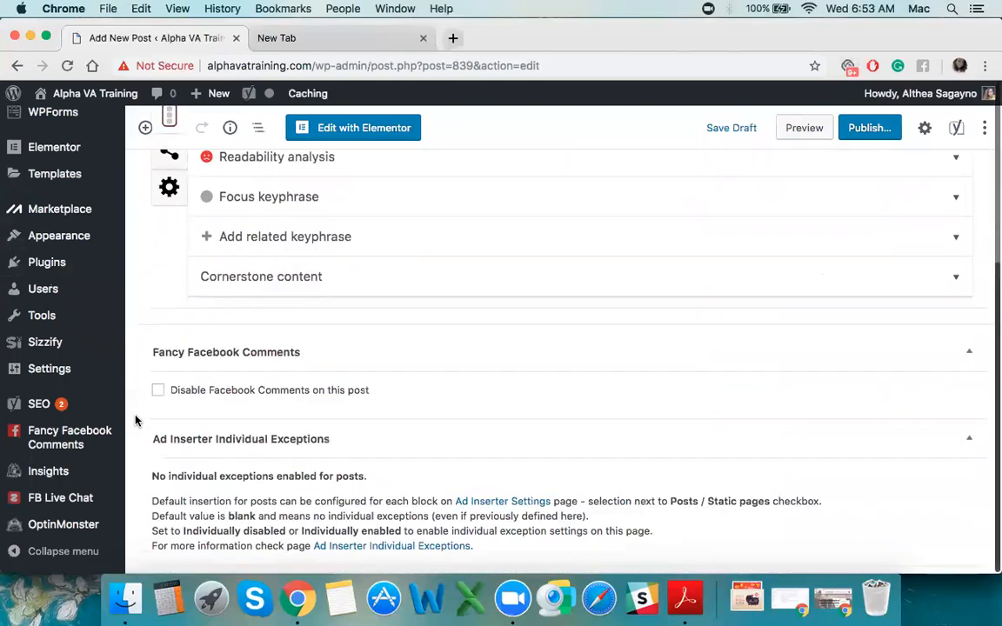
scroll(135, 421, up, 2)
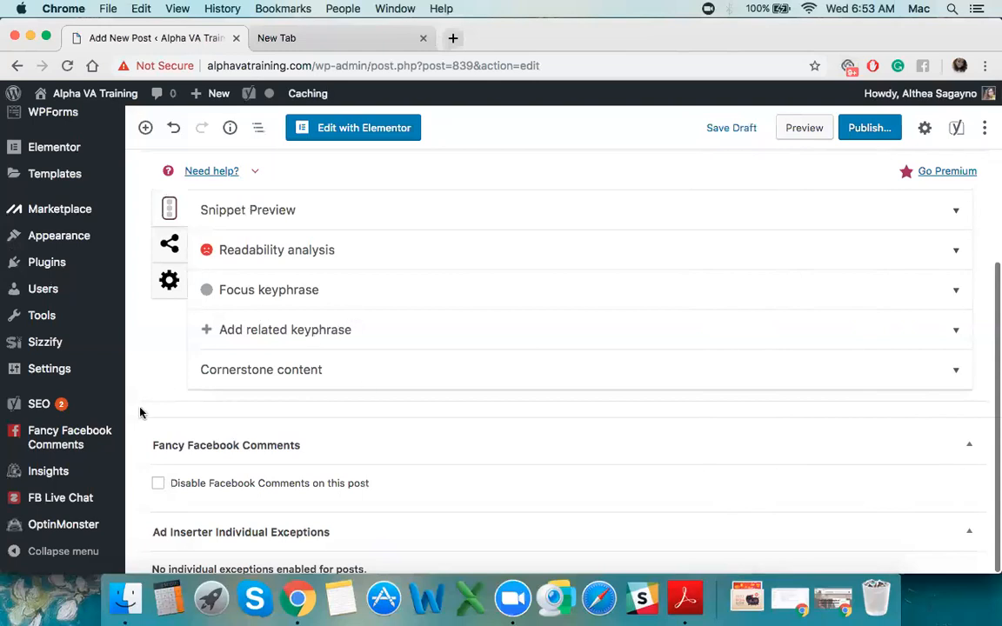
scroll(139, 412, down, 2)
scroll(140, 412, up, 2)
Save the sample post as a draft and go back to the Posts list.
click(719, 130)
click(17, 65)
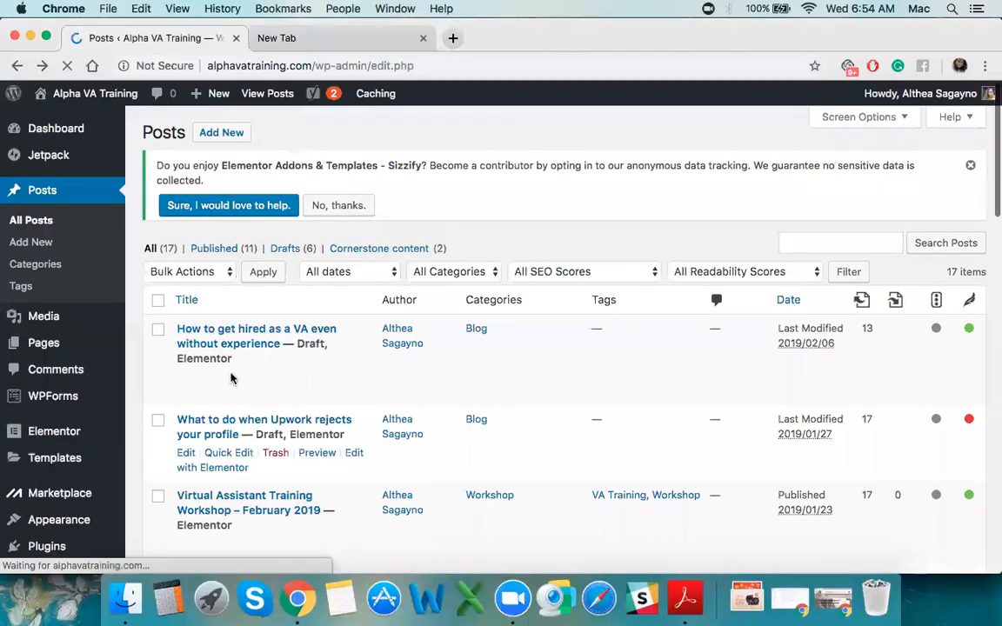
Look through the Posts list and point out the Published and Last Modified statuses in the Date column.
scroll(232, 377, down, 1)
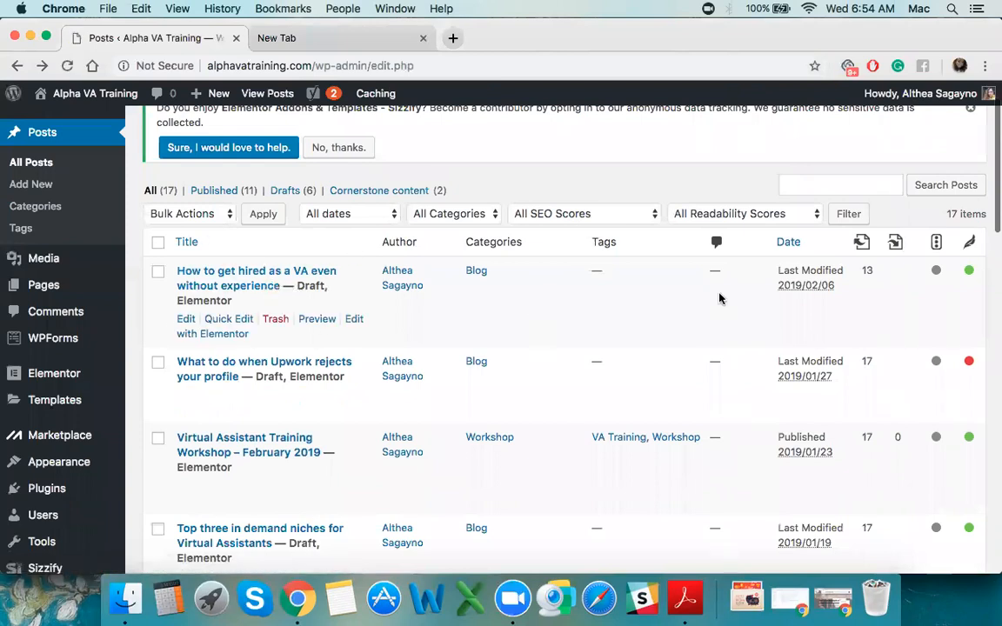
scroll(674, 481, down, 2)
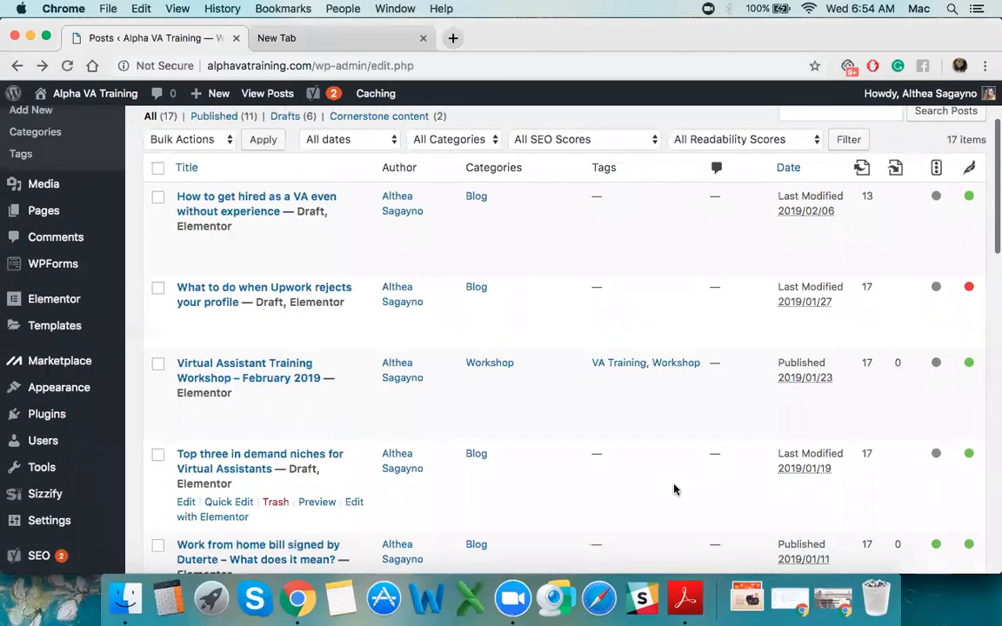
scroll(661, 461, up, 3)
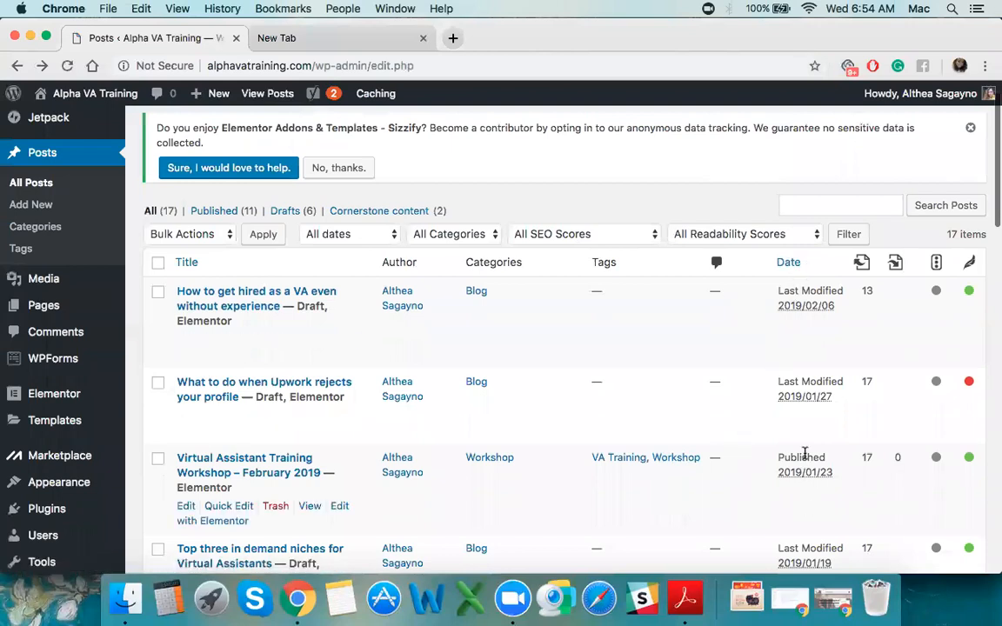
double_click(793, 460)
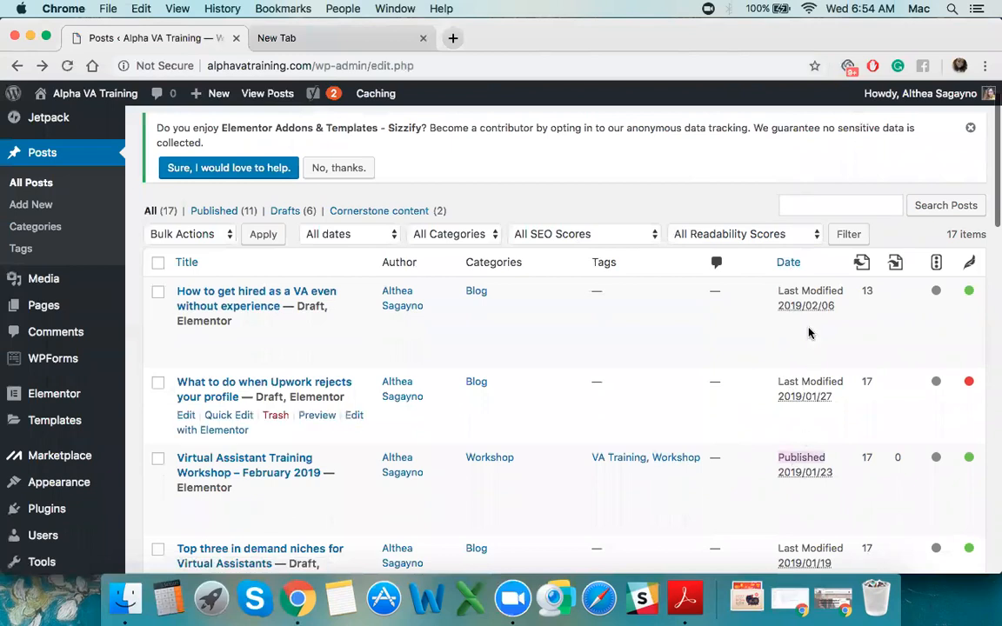
triple_click(811, 290)
click(811, 290)
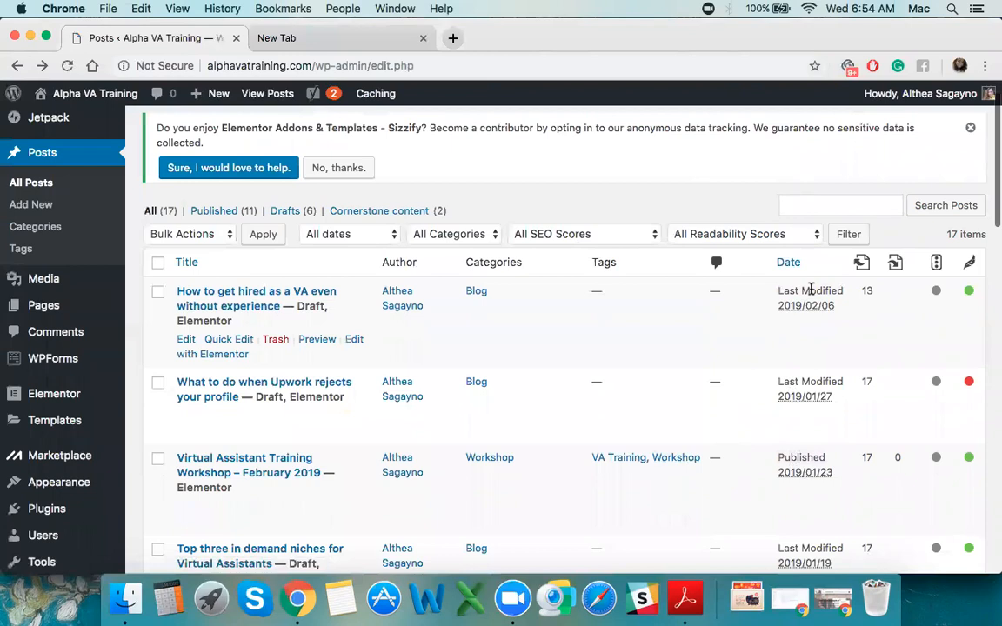
triple_click(811, 289)
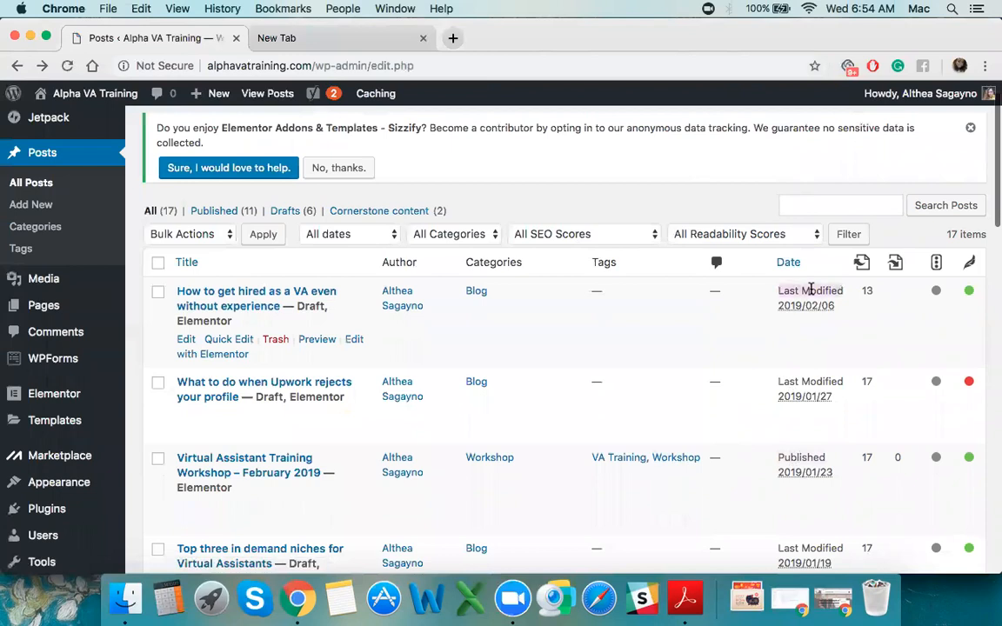
click(811, 289)
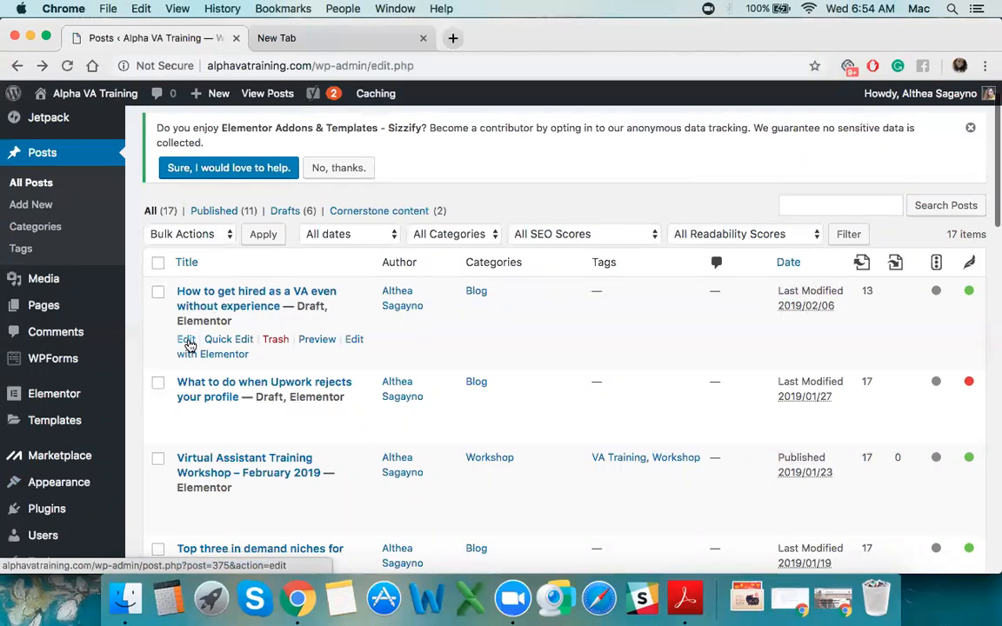
Open Quick Edit for the draft "How to get hired as a VA even without experience" and try switching its Blog, Uncategorized and Workshop categories.
click(244, 340)
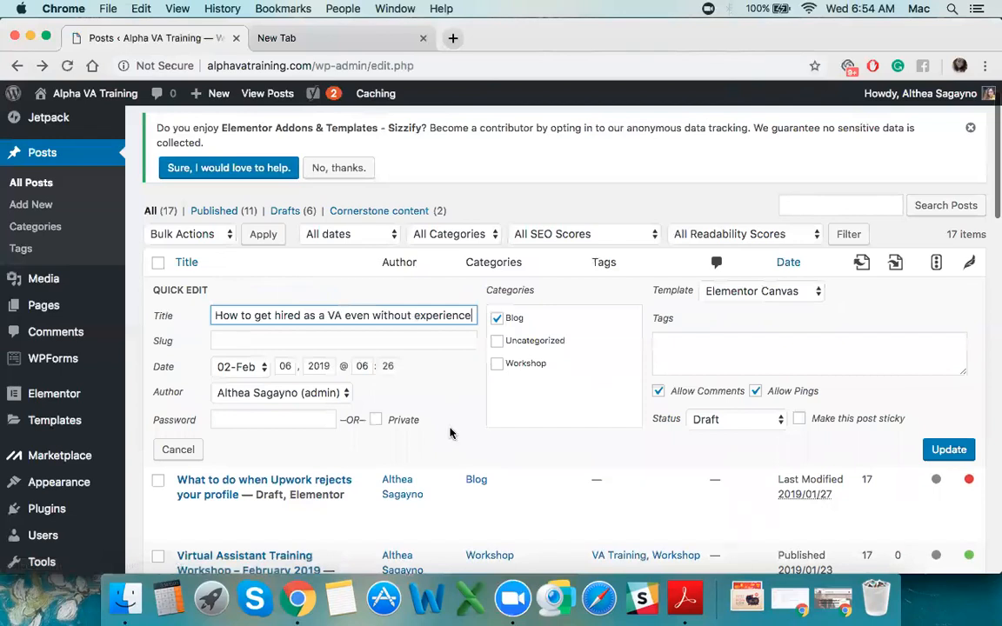
scroll(449, 432, down, 1)
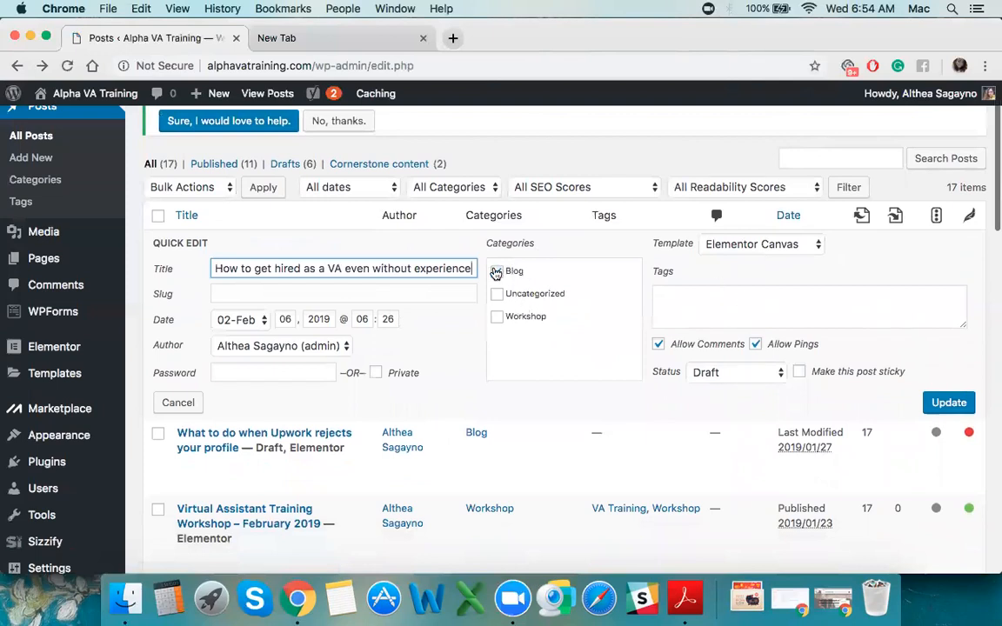
click(495, 272)
click(501, 274)
click(500, 296)
click(502, 298)
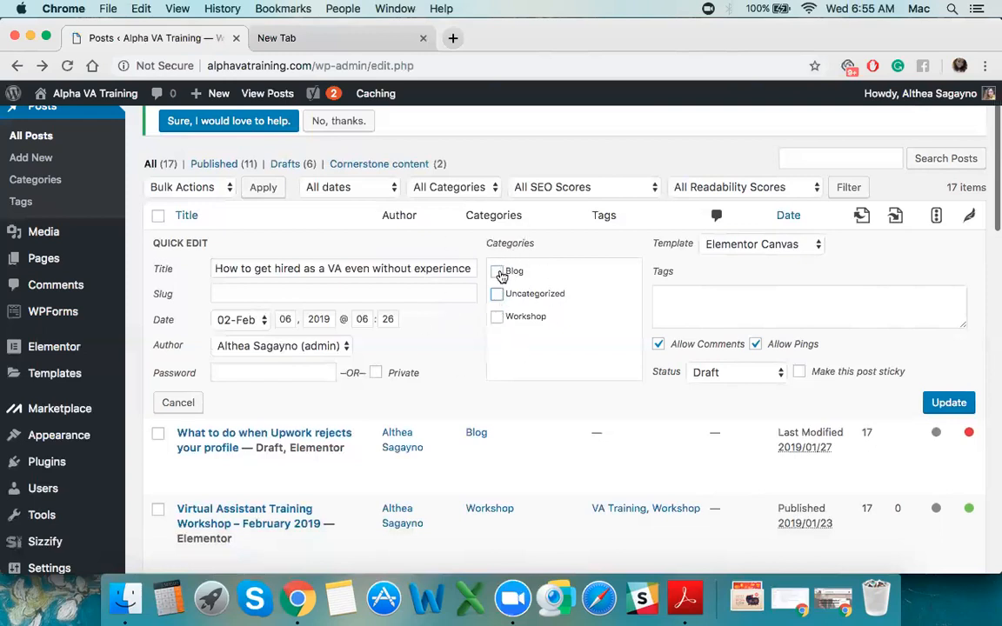
click(502, 275)
click(513, 273)
click(501, 322)
click(499, 318)
click(499, 270)
click(497, 317)
click(497, 270)
click(498, 274)
Try the tags "upwork,newbies," in Quick Edit, clear them and cancel the quick edit.
click(713, 297)
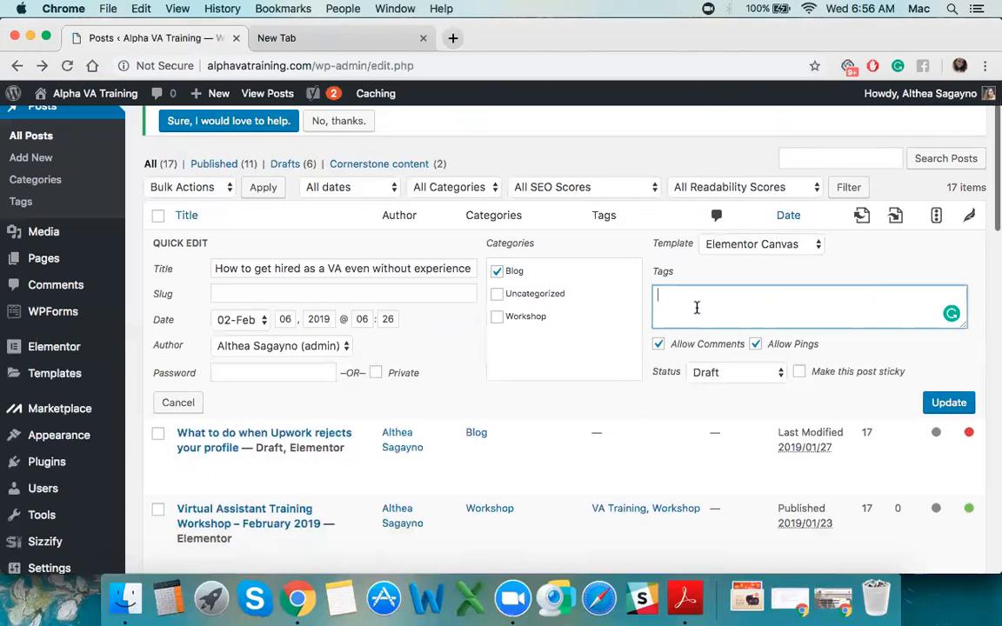
text(upwork,)
text(newbies,)
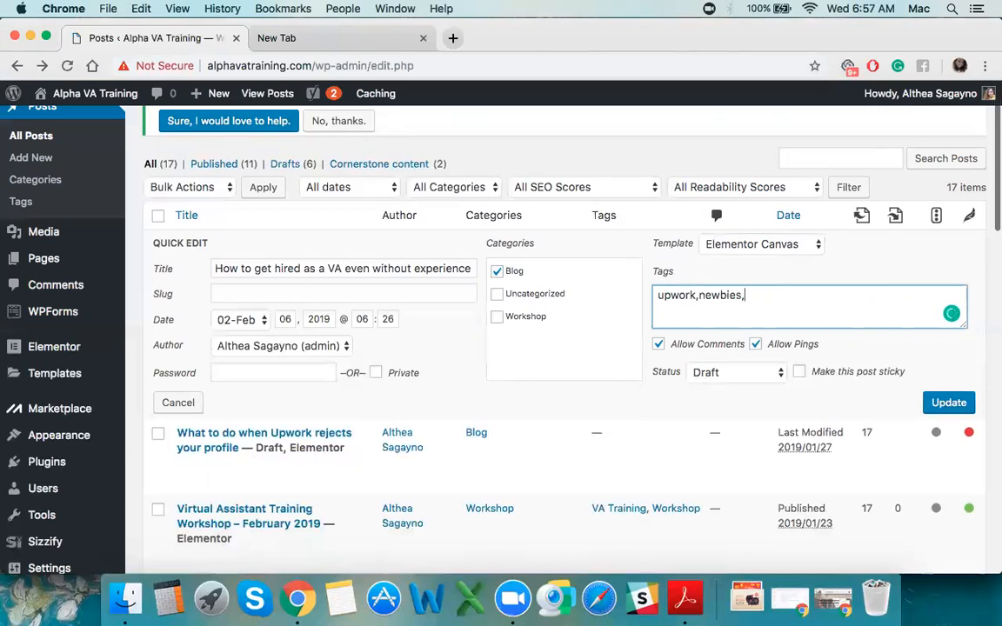
key(super+a)
key(BackSpace)
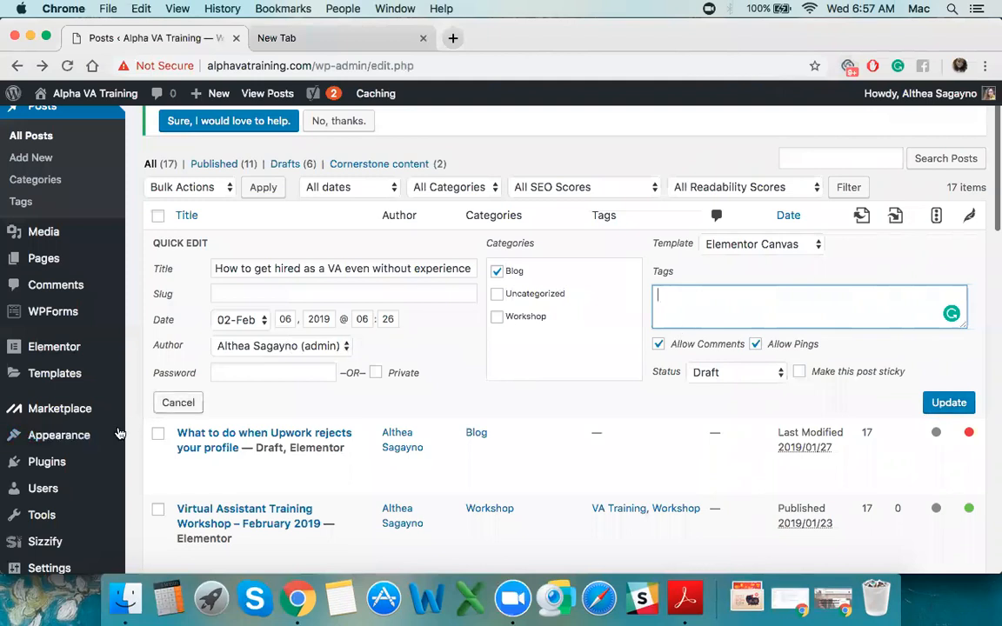
click(161, 404)
click(136, 300)
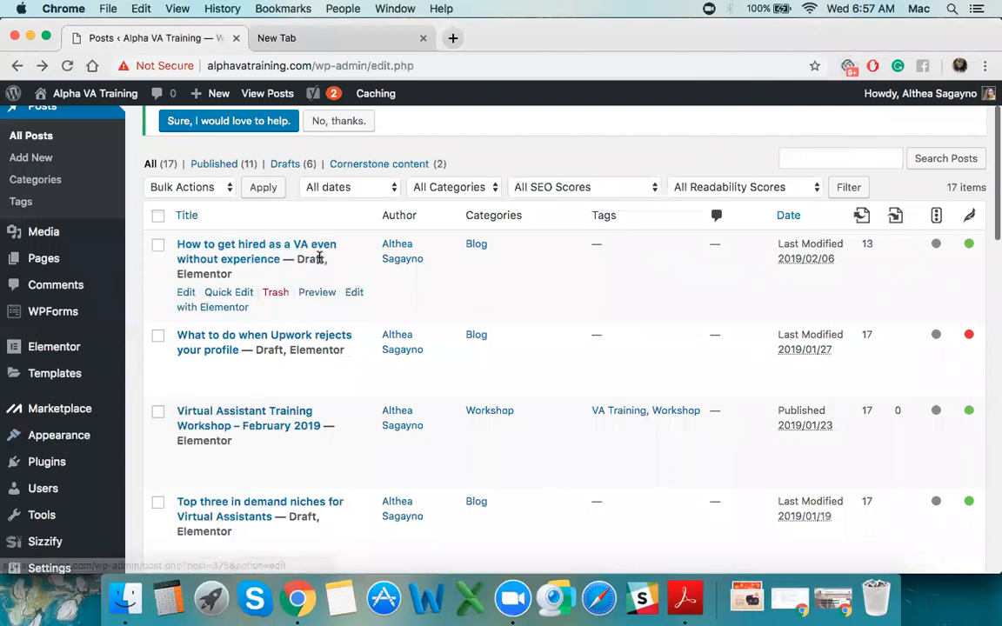
Open the draft "How to get hired as a VA even without experience" in Elementor and select its "Hello, world!" text block for editing.
click(353, 293)
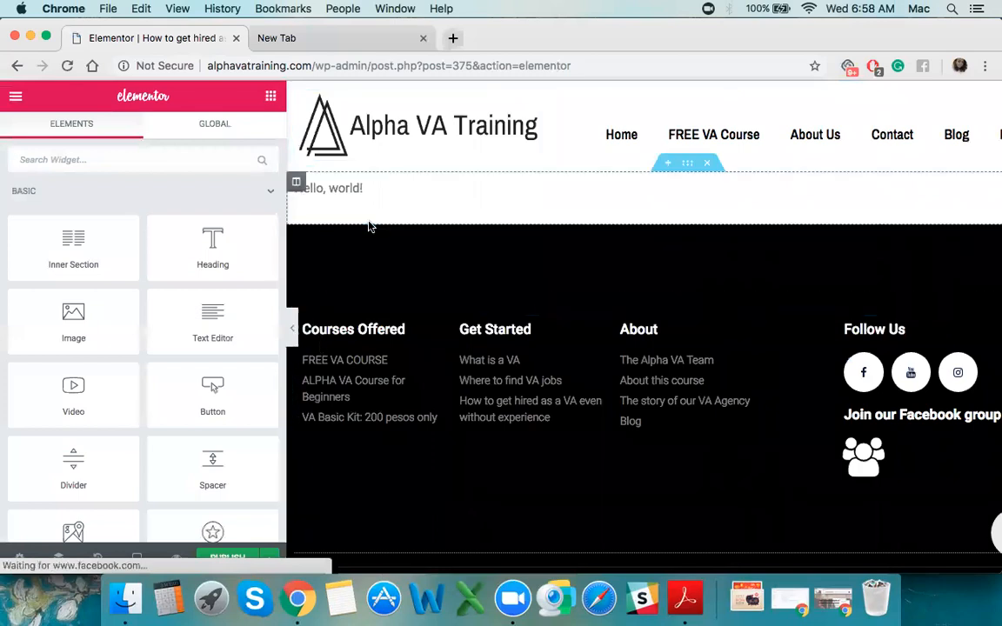
click(383, 188)
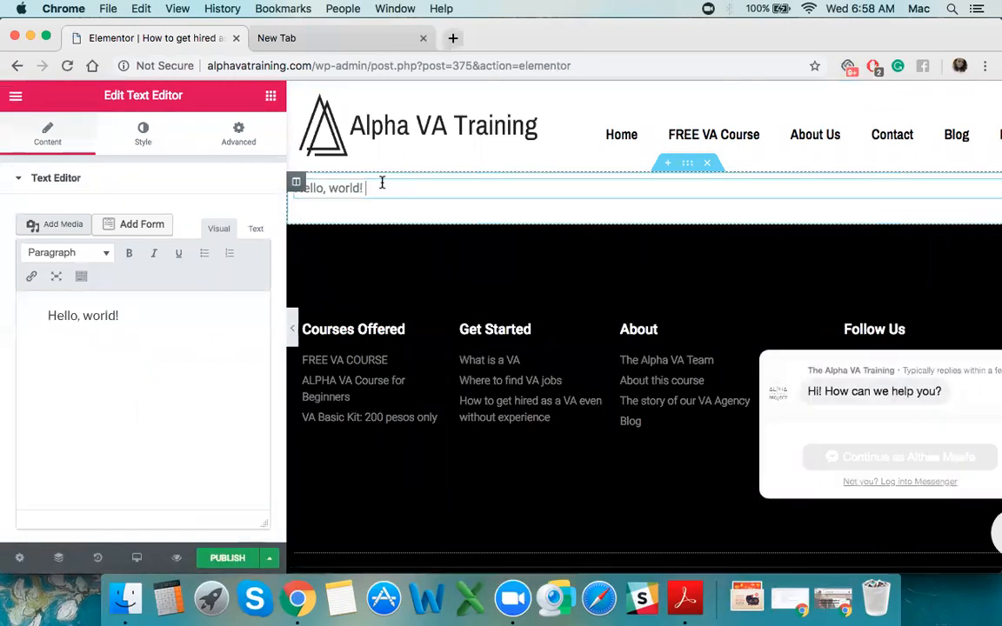
click(183, 487)
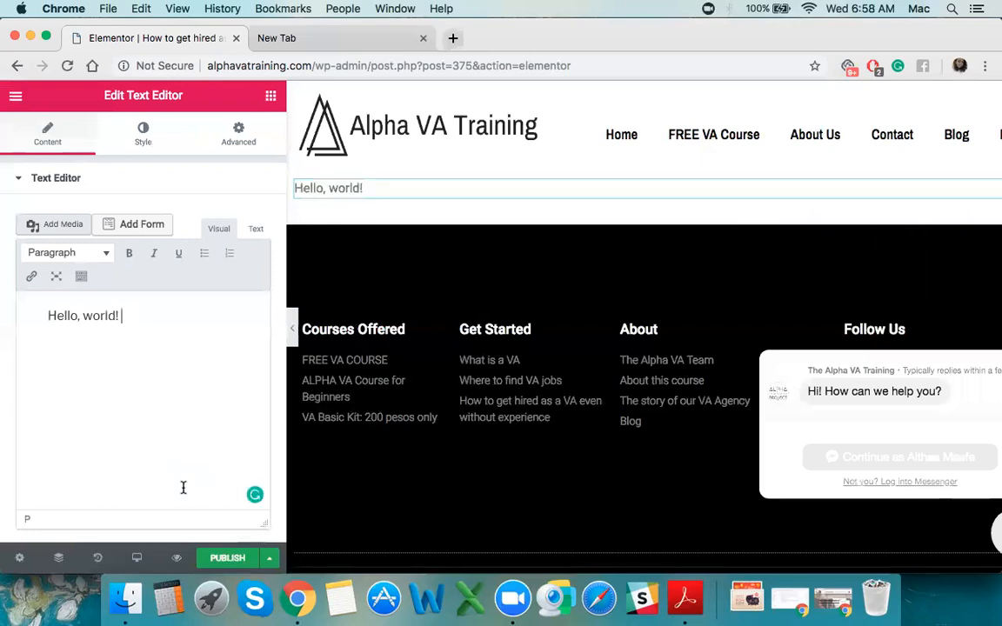
click(385, 187)
Browse Elementor's main menu and widgets, and add a Text Editor widget above the "Hello, world!" text.
click(15, 97)
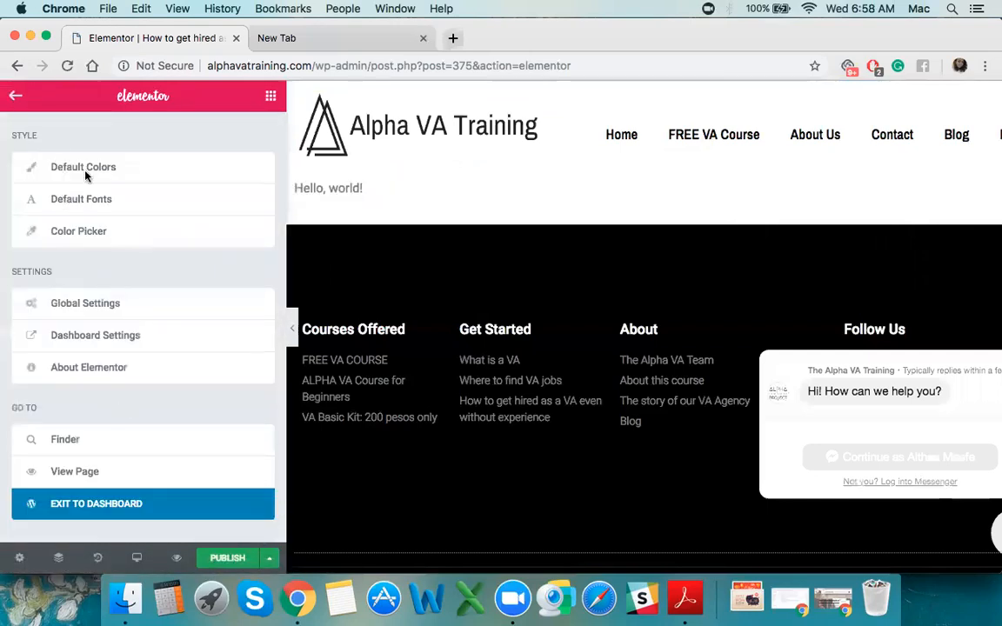
click(16, 96)
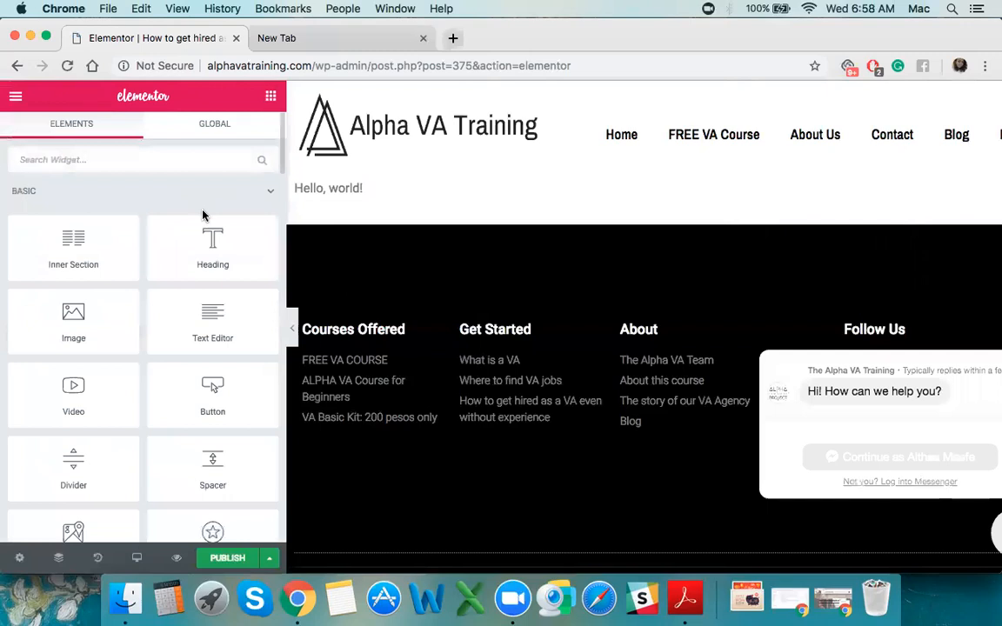
scroll(200, 325, down, 3)
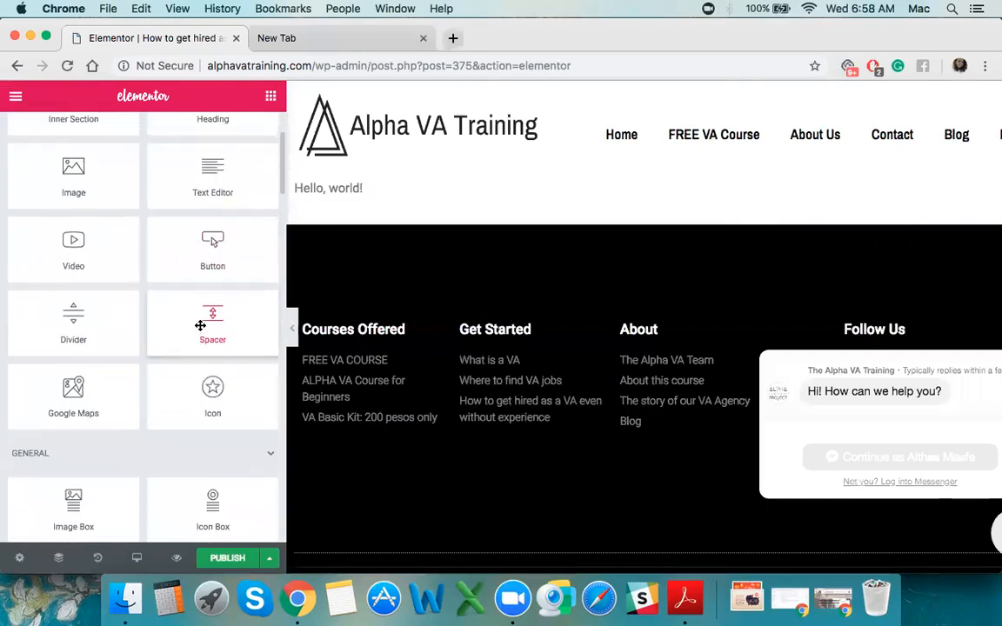
scroll(200, 325, up, 3)
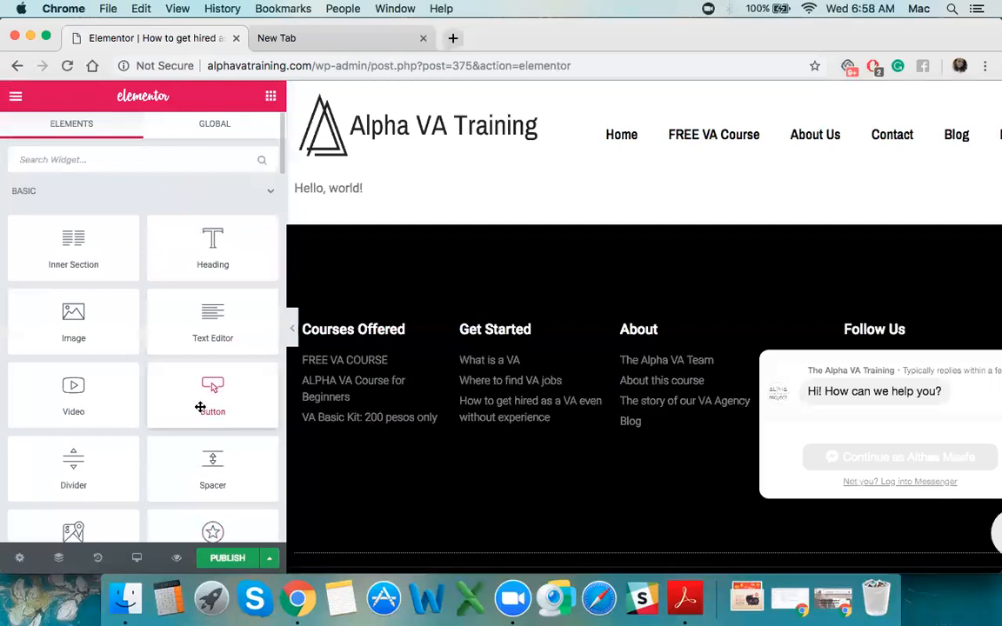
scroll(199, 411, down, 5)
scroll(200, 406, up, 1)
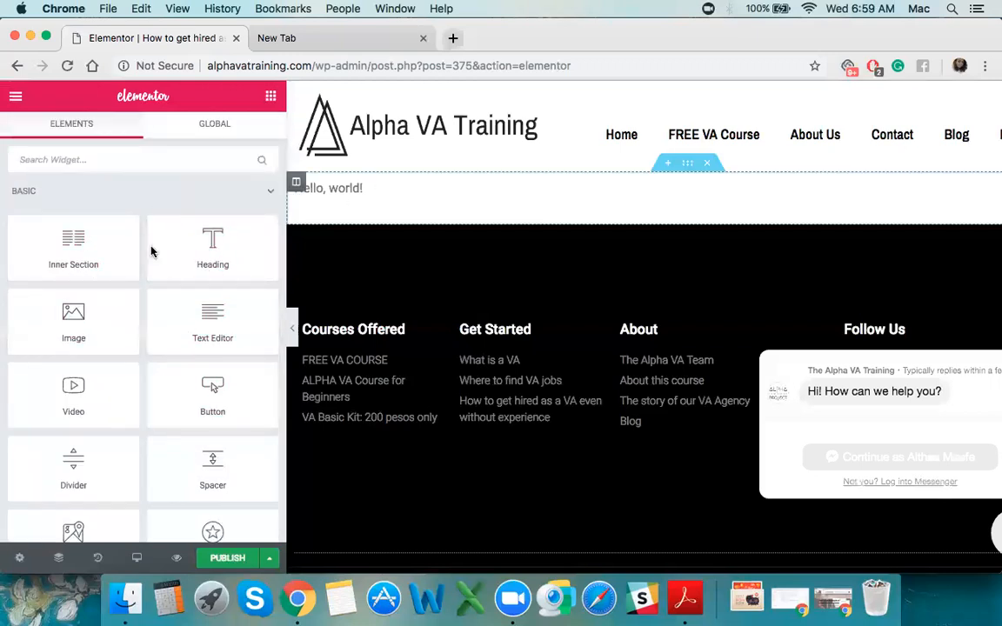
drag(226, 314, 541, 185)
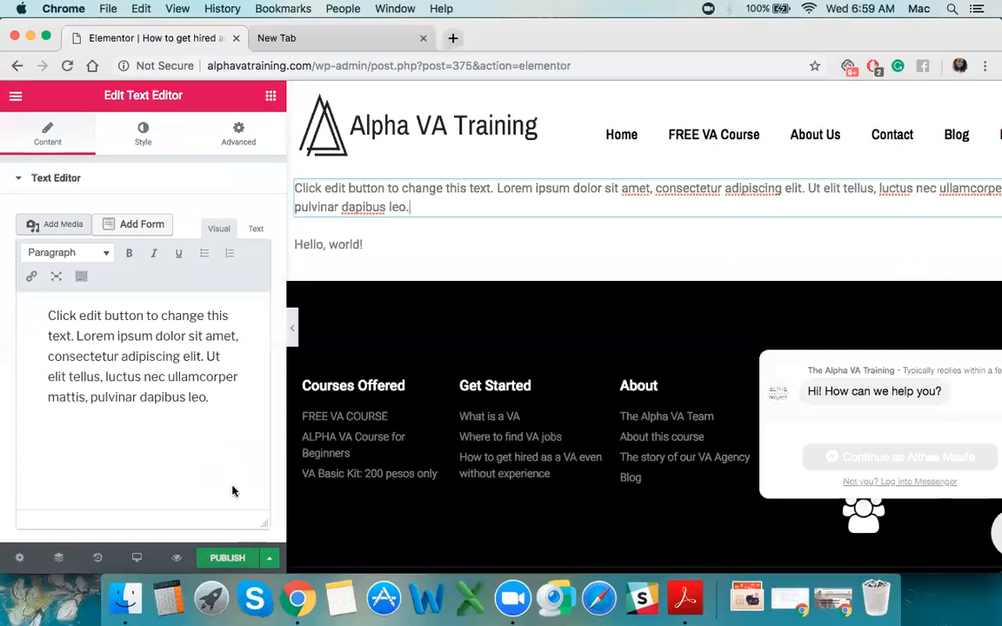
click(241, 449)
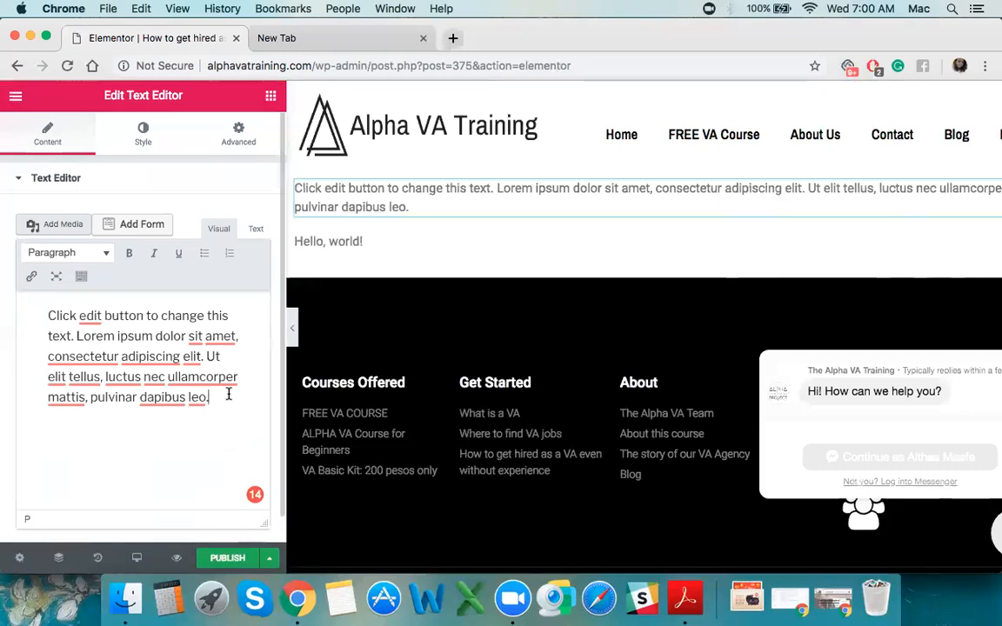
Save the Elementor post as a draft and return to the Posts list.
click(272, 558)
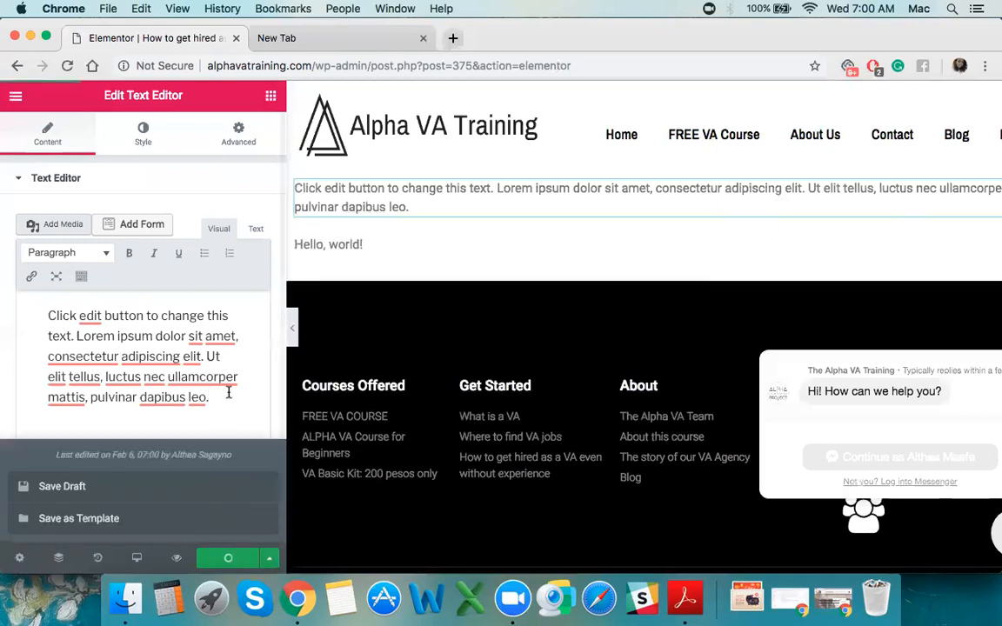
click(207, 496)
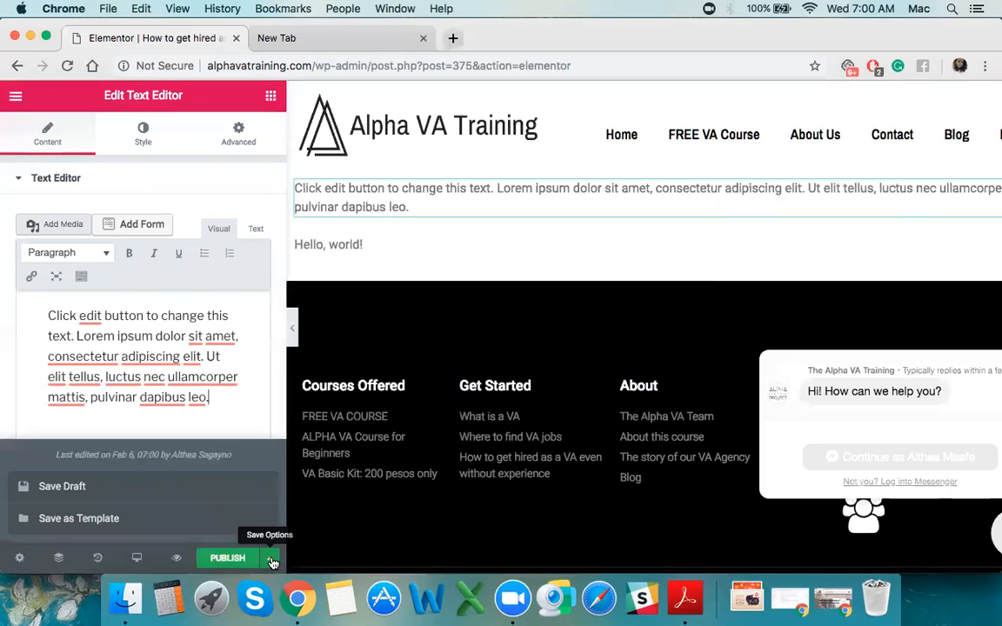
click(244, 340)
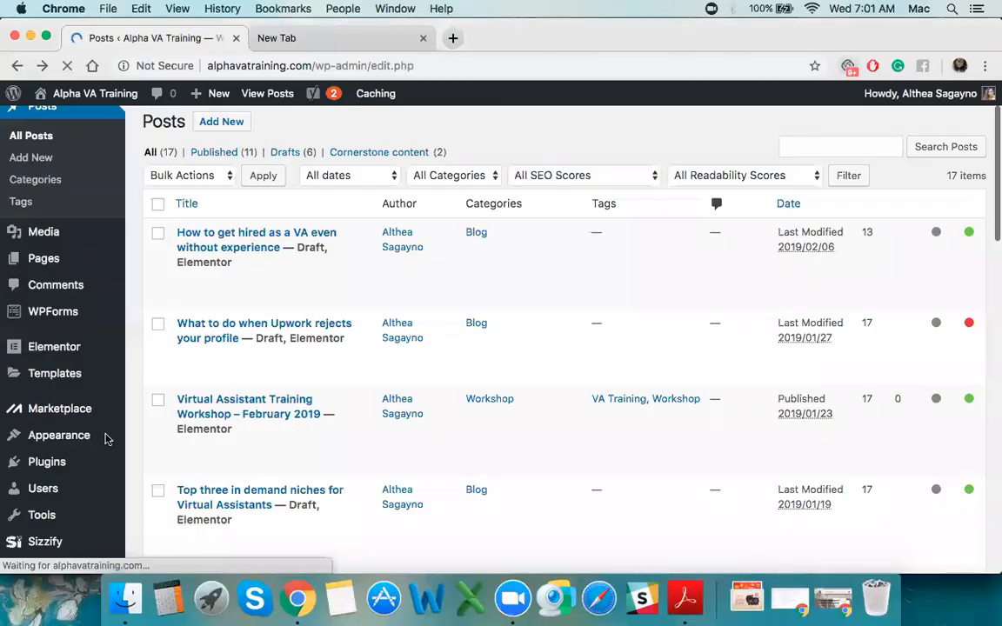
Open the Comments page and look through its comment list and the remaining dashboard menu items.
scroll(139, 448, down, 2)
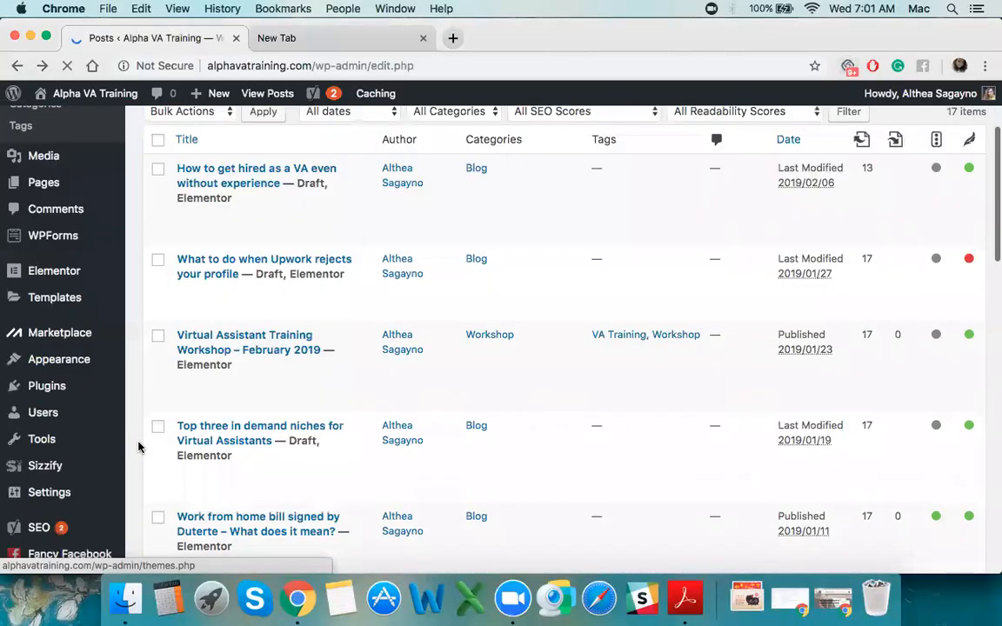
scroll(139, 447, up, 1)
scroll(52, 199, up, 3)
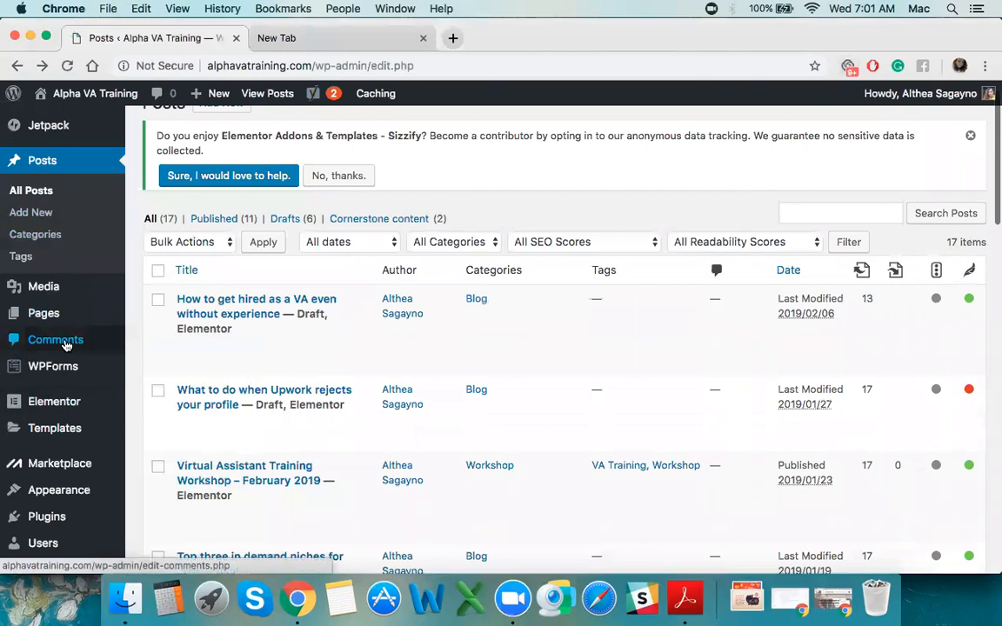
click(65, 343)
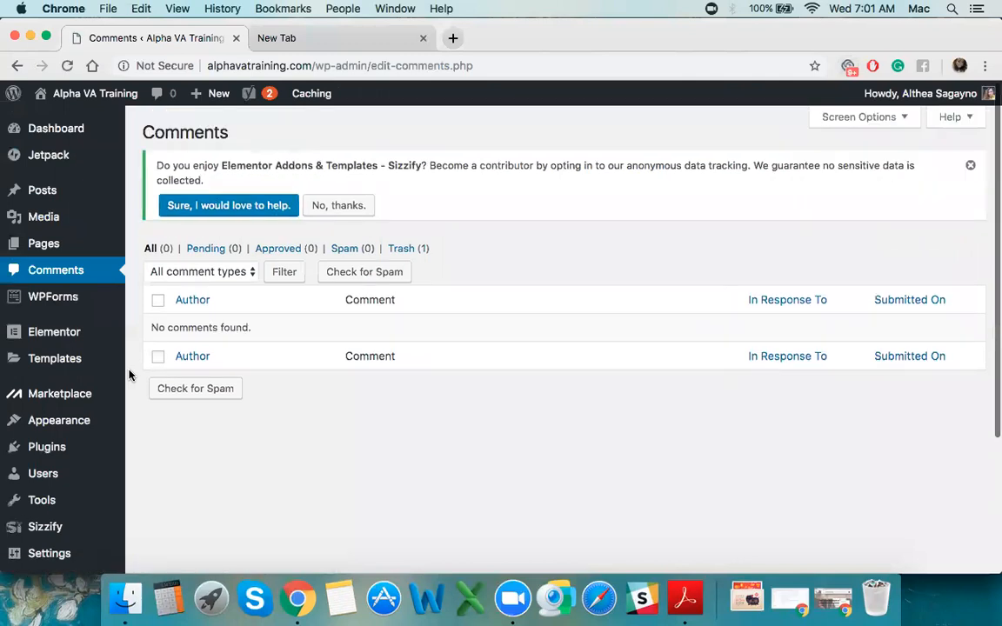
scroll(23, 508, down, 3)
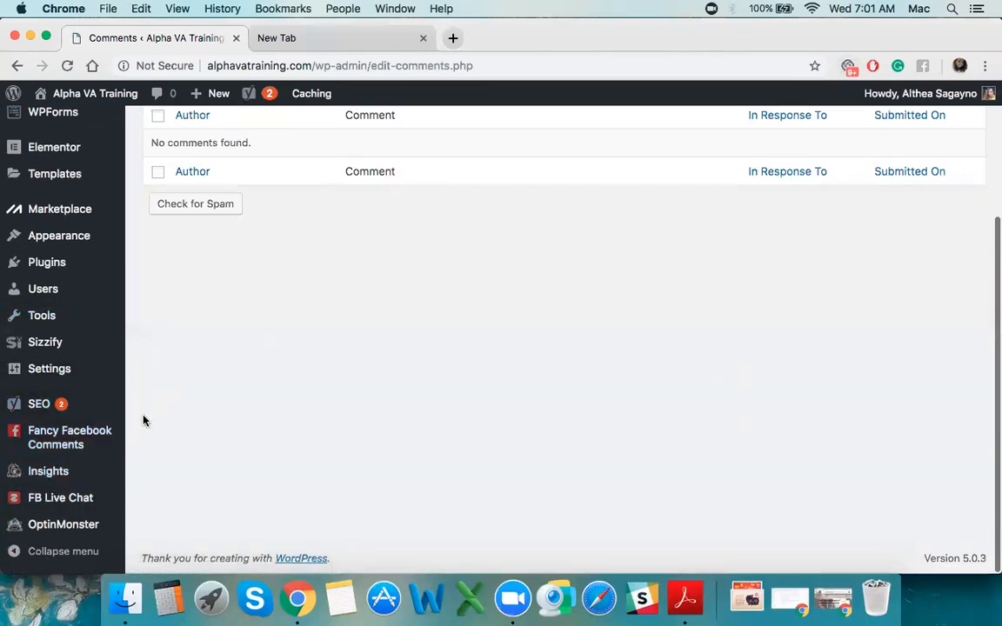
scroll(261, 452, up, 3)
Switch to the public Alpha VA Training site and open the work-from-home bill post from its Blog page.
click(842, 590)
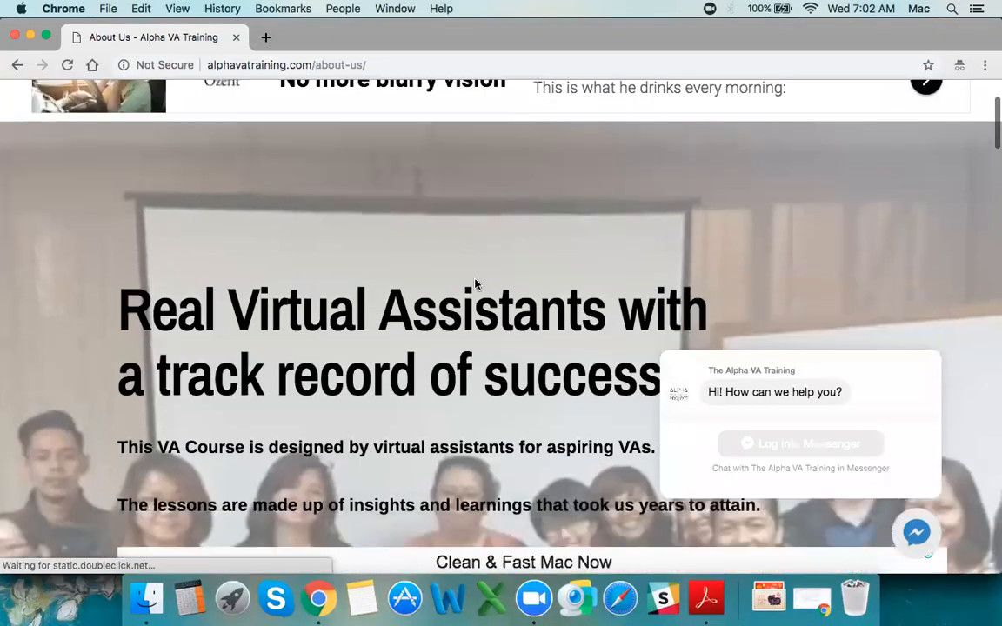
scroll(475, 284, down, 5)
scroll(475, 283, up, 6)
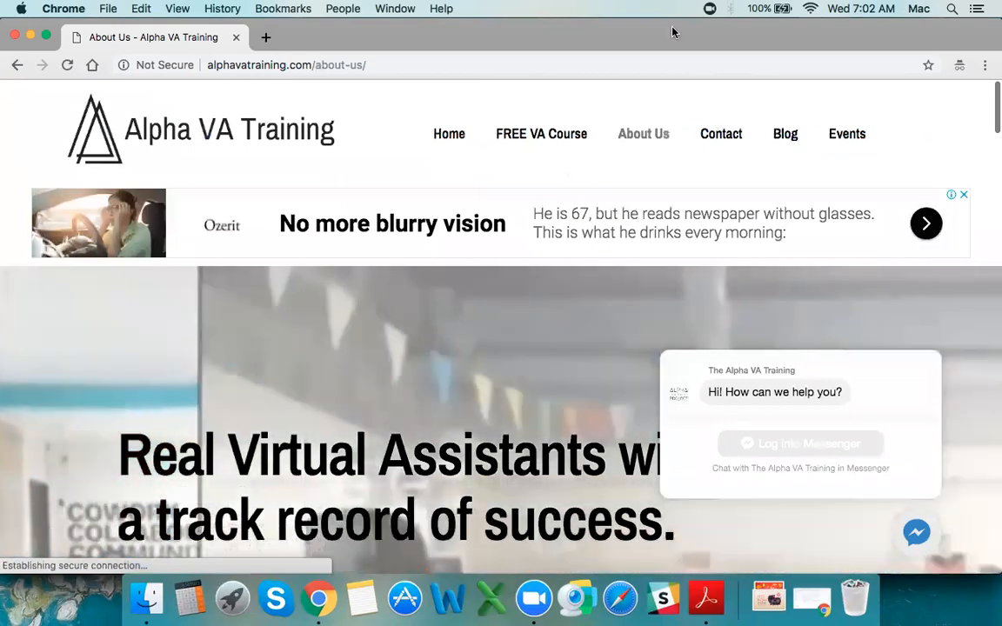
click(783, 136)
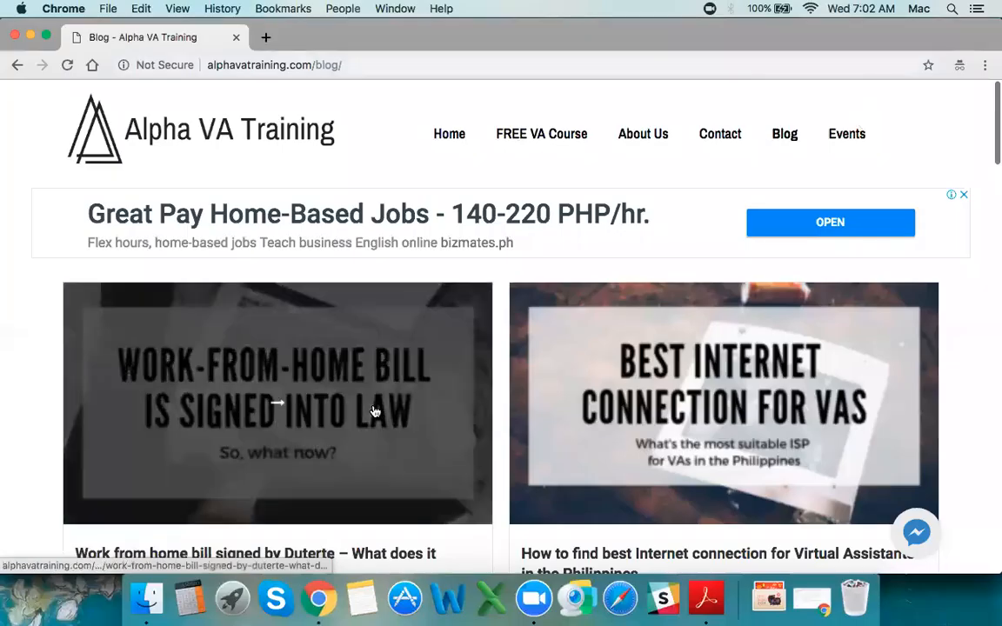
click(374, 410)
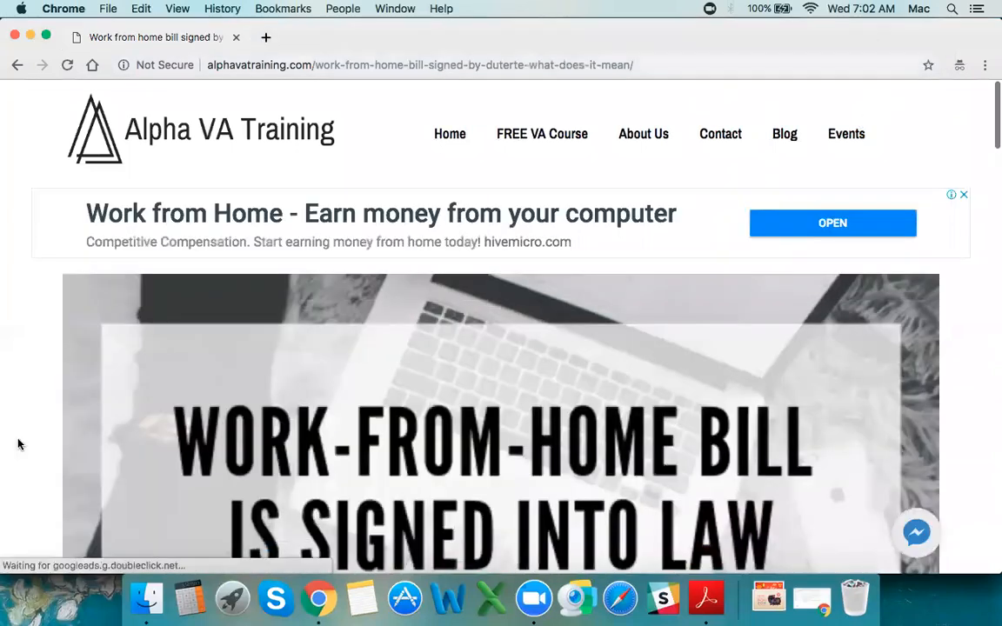
Read through the work-from-home bill post down to the Facebook comments section below the article.
scroll(18, 444, down, 15)
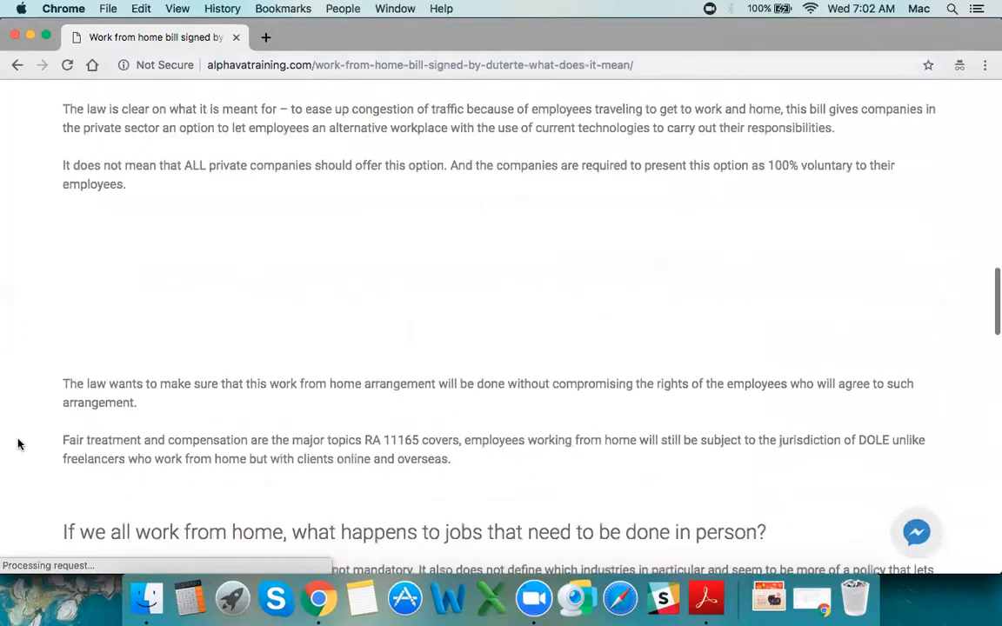
scroll(17, 444, down, 5)
scroll(17, 444, down, 15)
scroll(18, 445, up, 4)
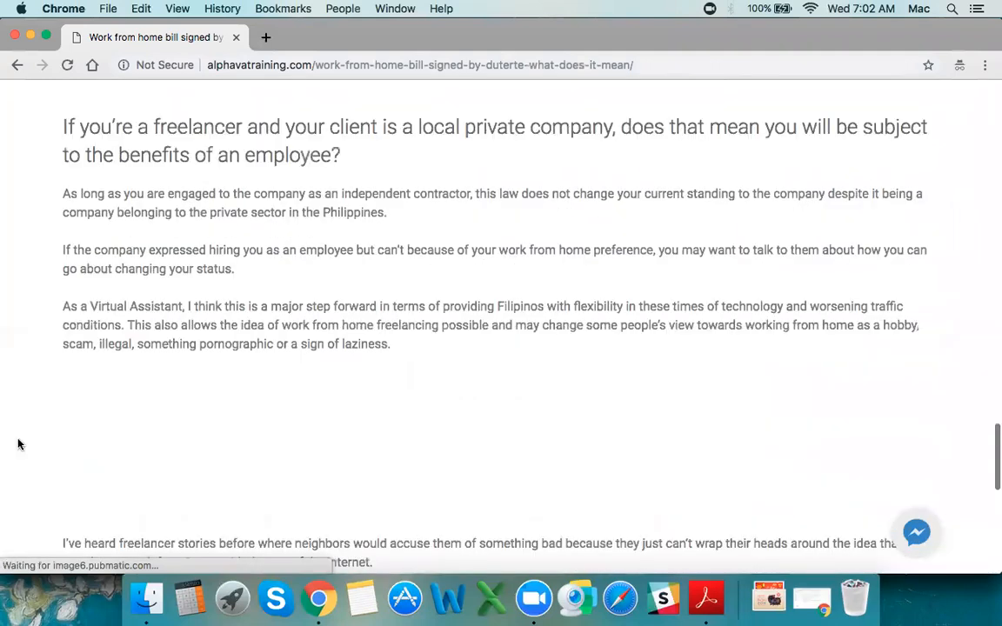
scroll(17, 445, up, 1)
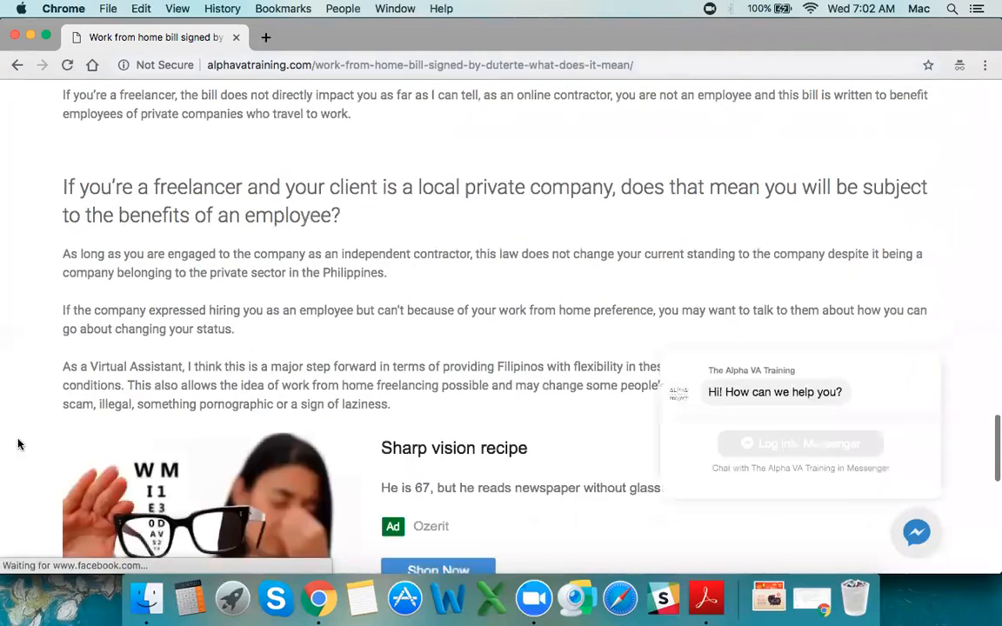
scroll(18, 444, down, 10)
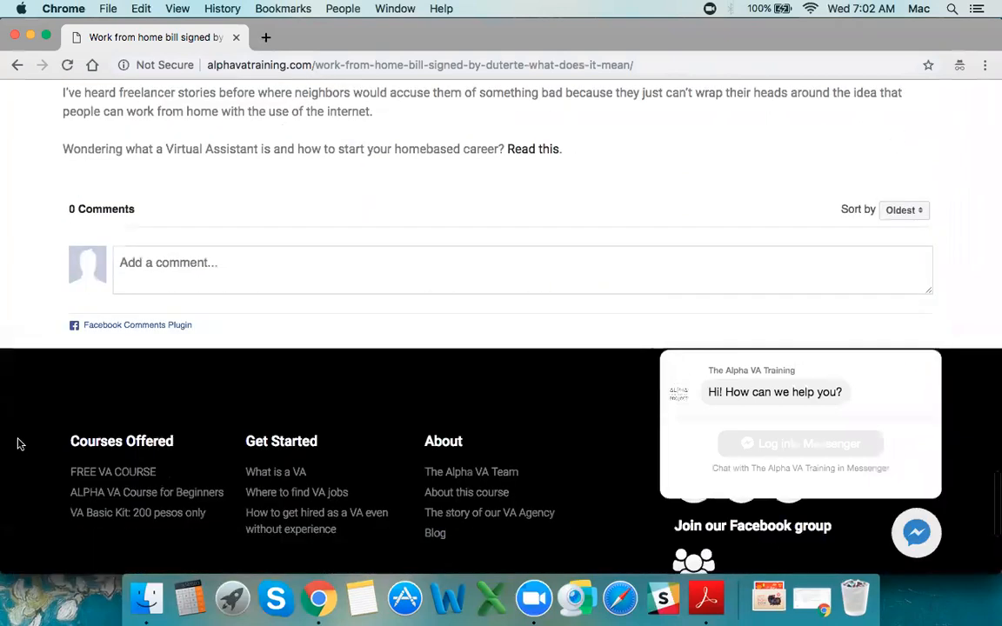
scroll(17, 445, up, 3)
scroll(18, 445, down, 1)
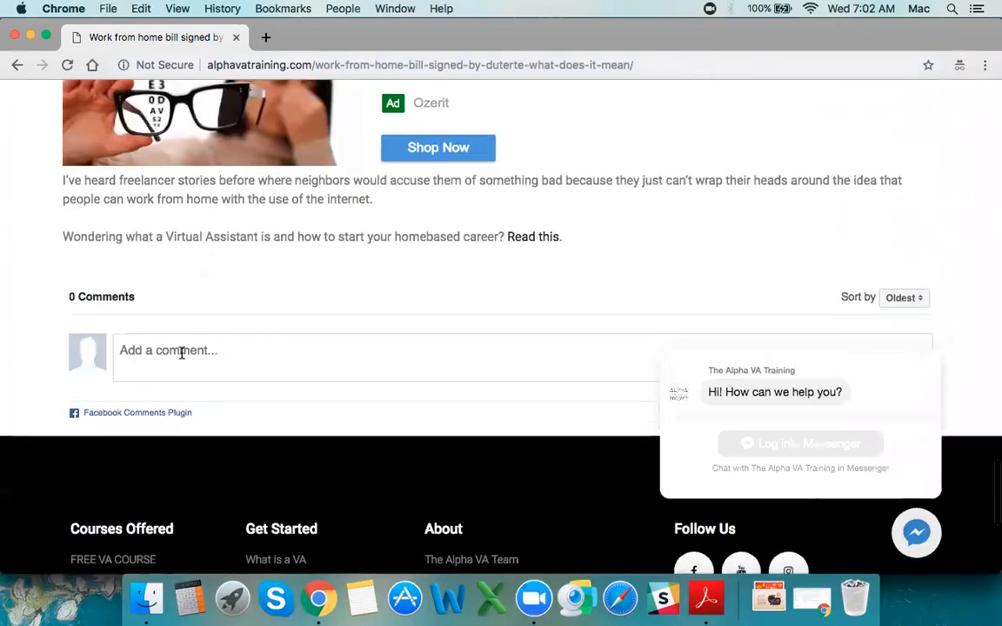
Examine the comment box under the post, then close the view of the public post to get back to the WordPress Comments page.
click(181, 351)
scroll(43, 372, down, 2)
click(64, 309)
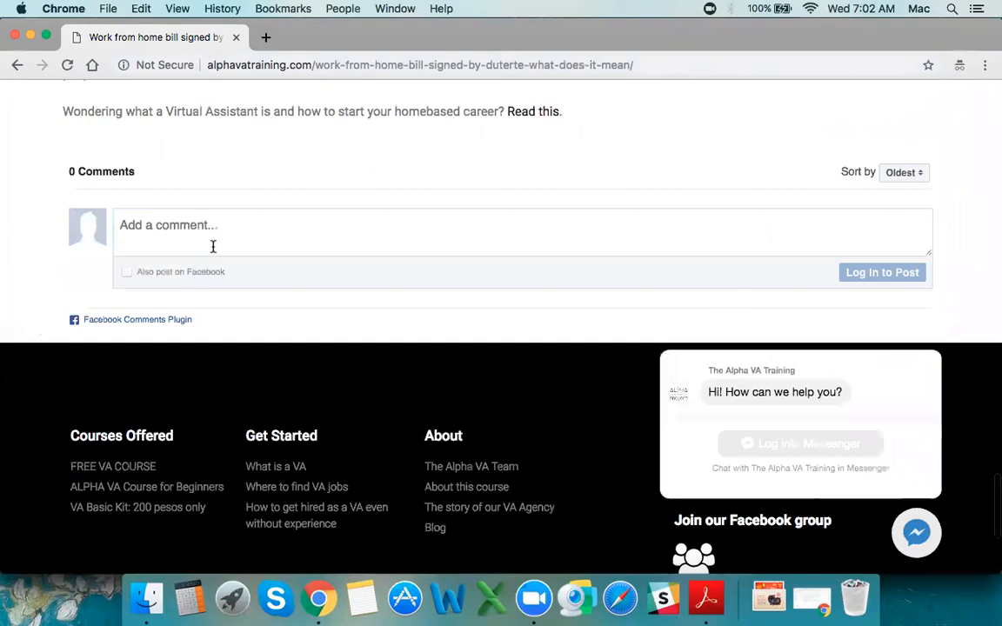
click(180, 226)
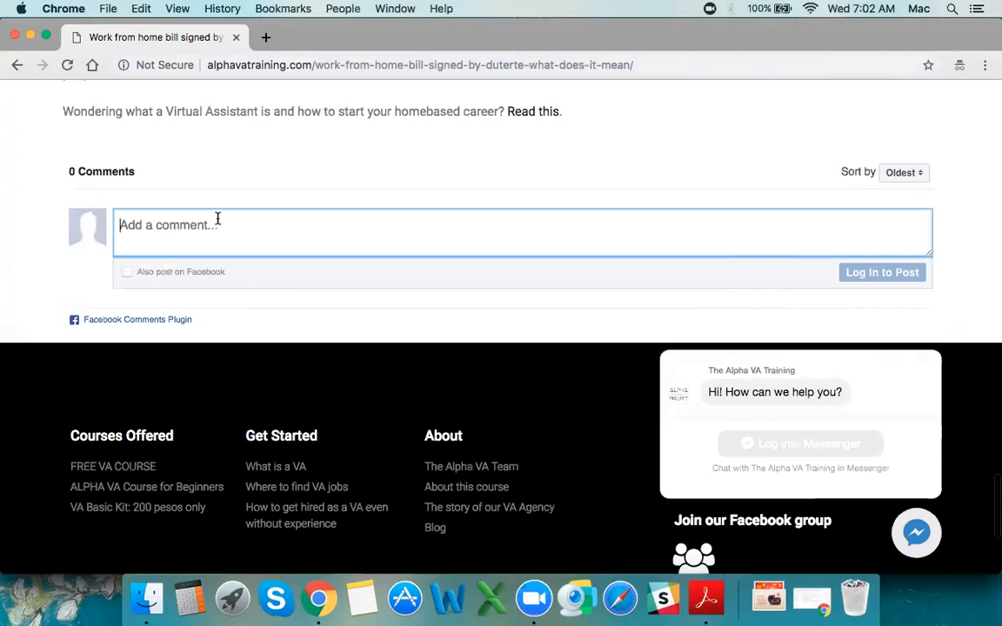
click(39, 207)
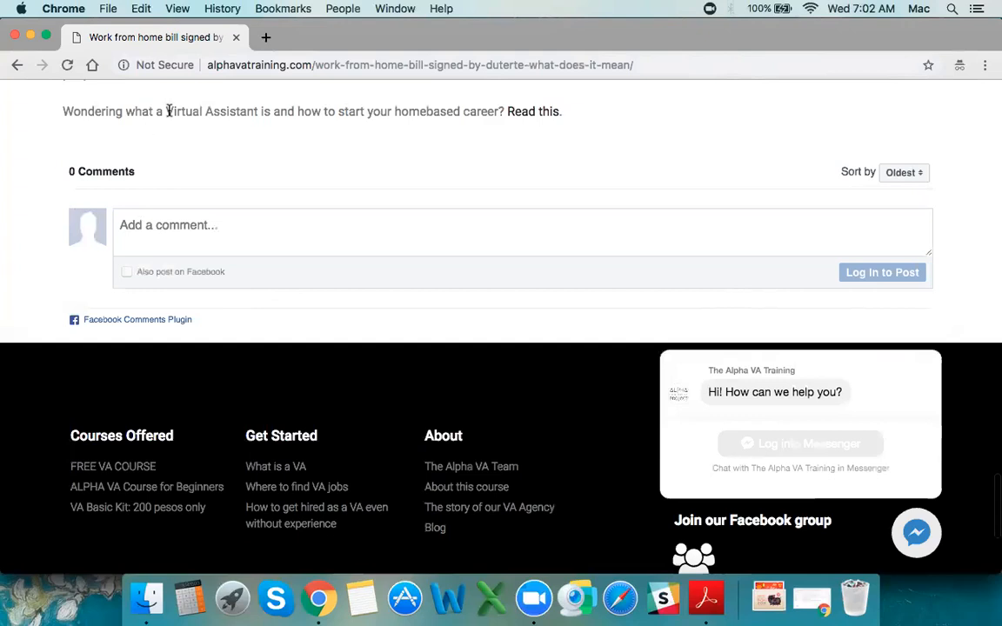
scroll(170, 111, up, 20)
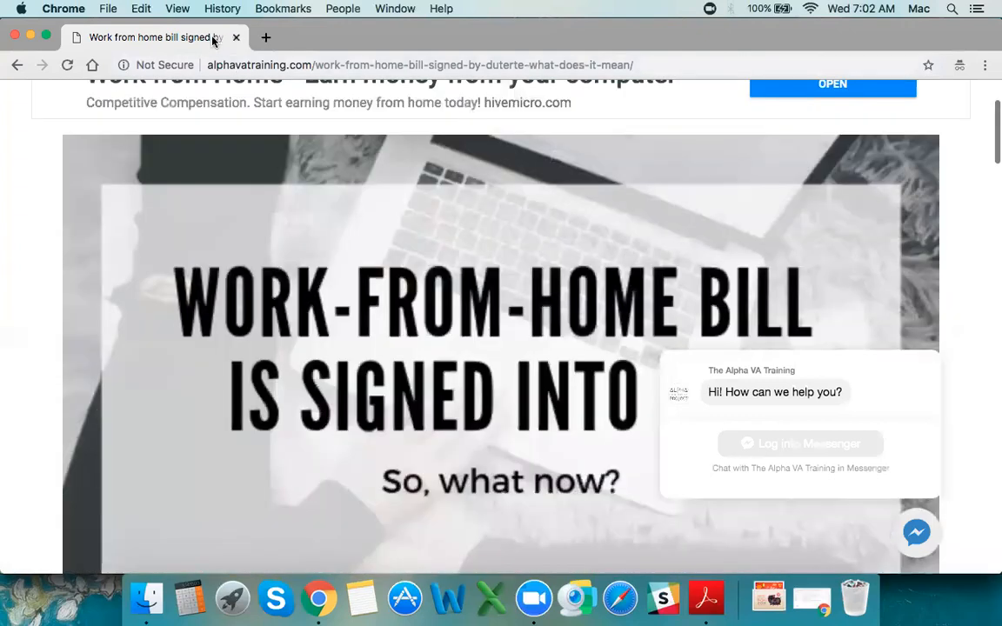
click(30, 36)
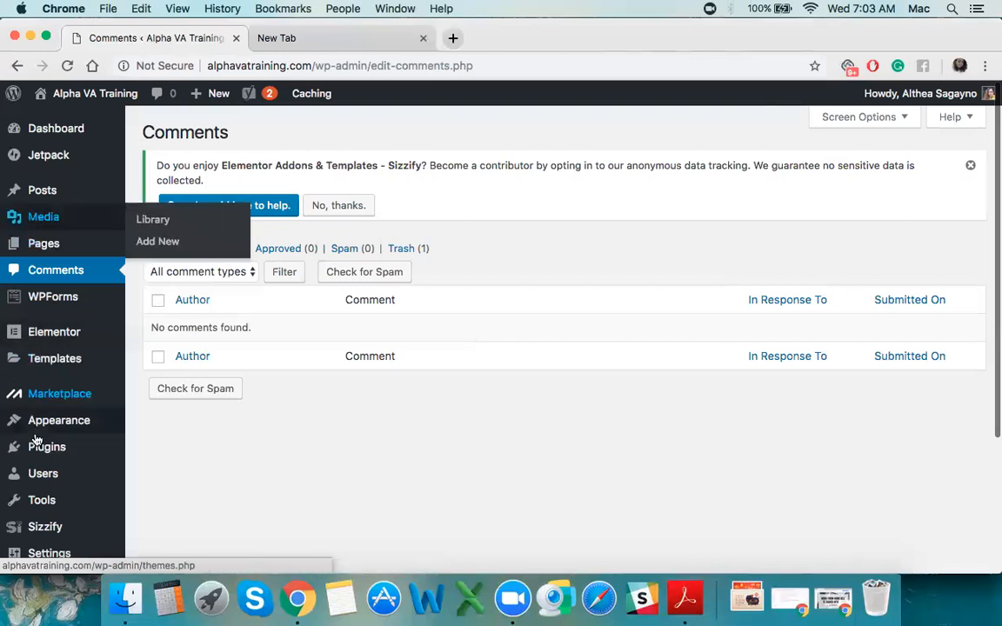
Look over the full list of WordPress dashboard menu items, from Dashboard down to OptinMonster.
mouse_move(36, 441)
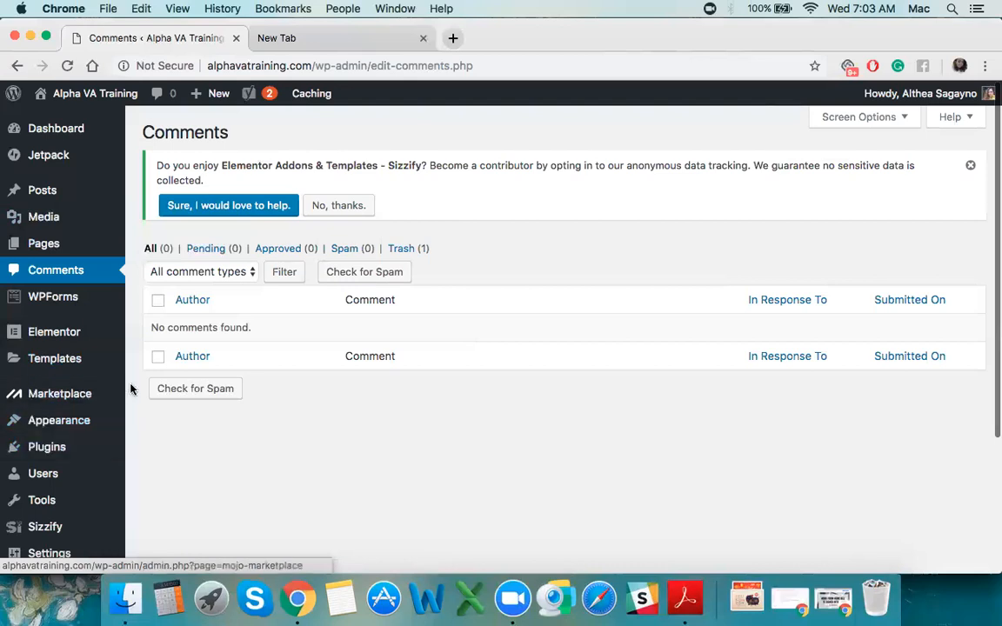
scroll(88, 462, down, 3)
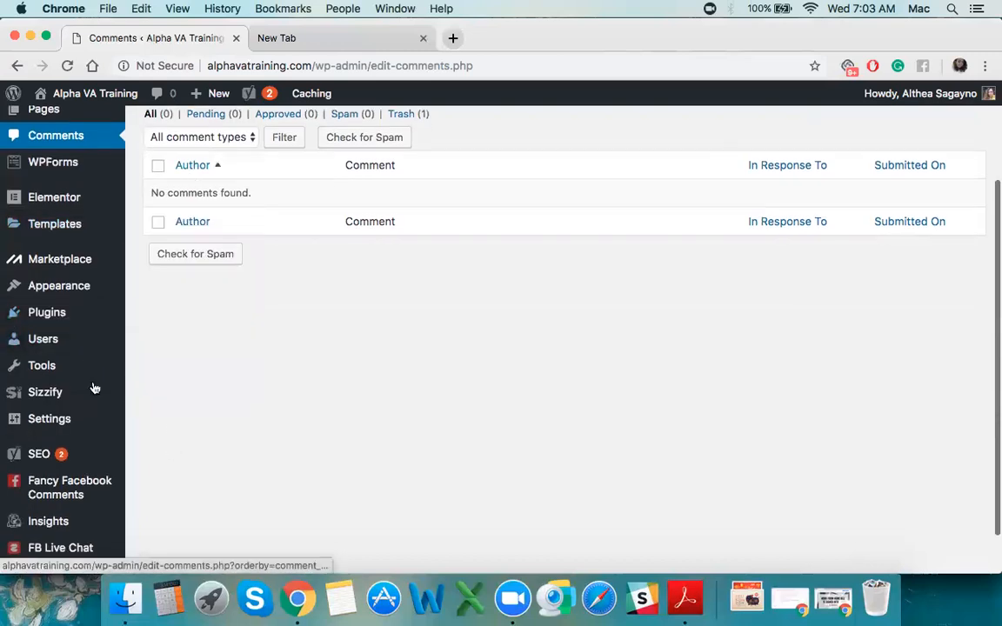
scroll(87, 392, down, 1)
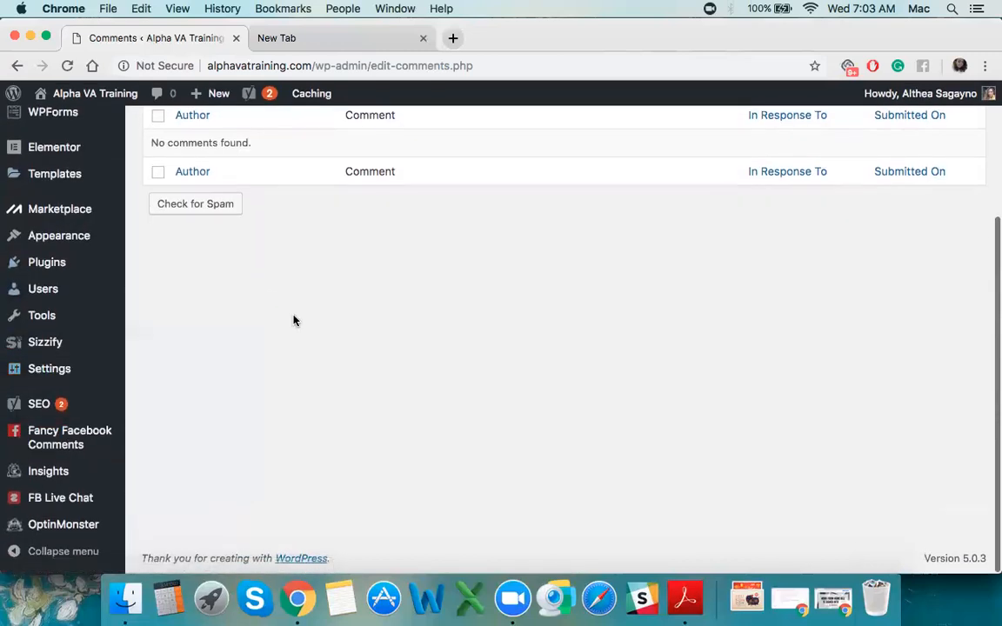
scroll(154, 446, up, 4)
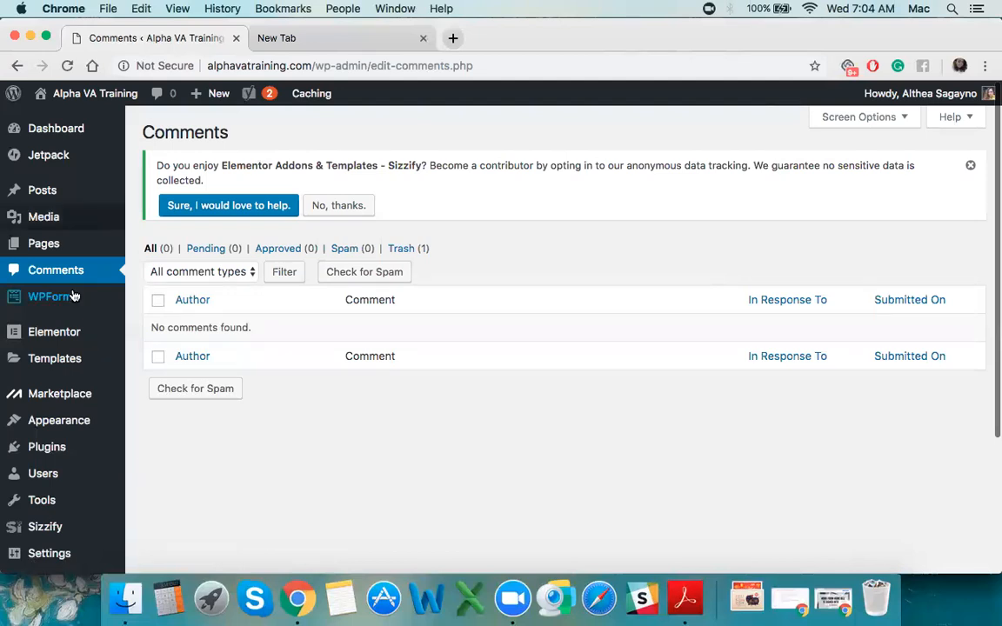
scroll(75, 362, down, 5)
scroll(77, 359, up, 5)
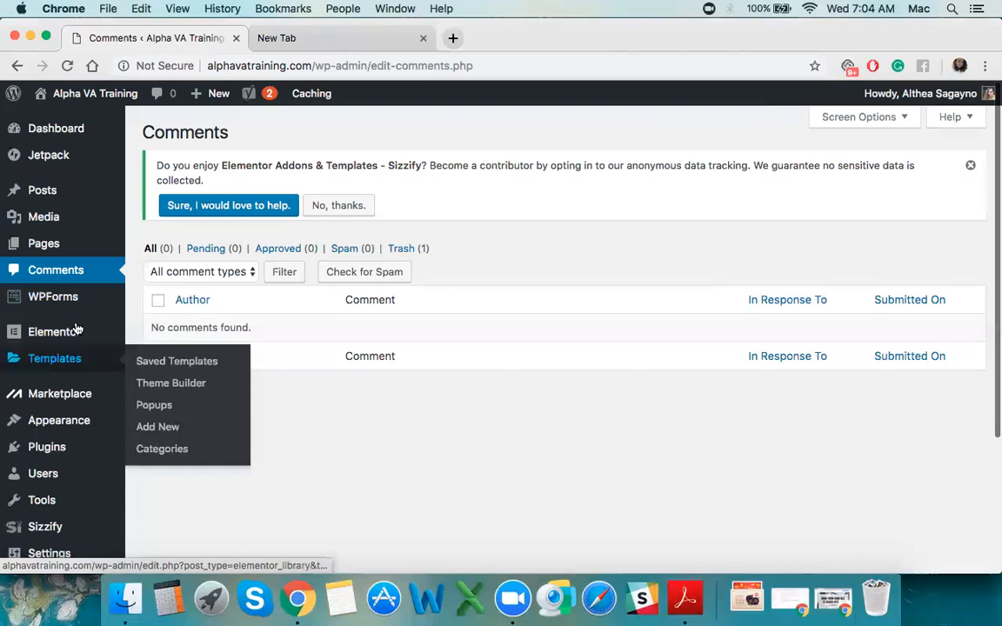
scroll(78, 329, down, 5)
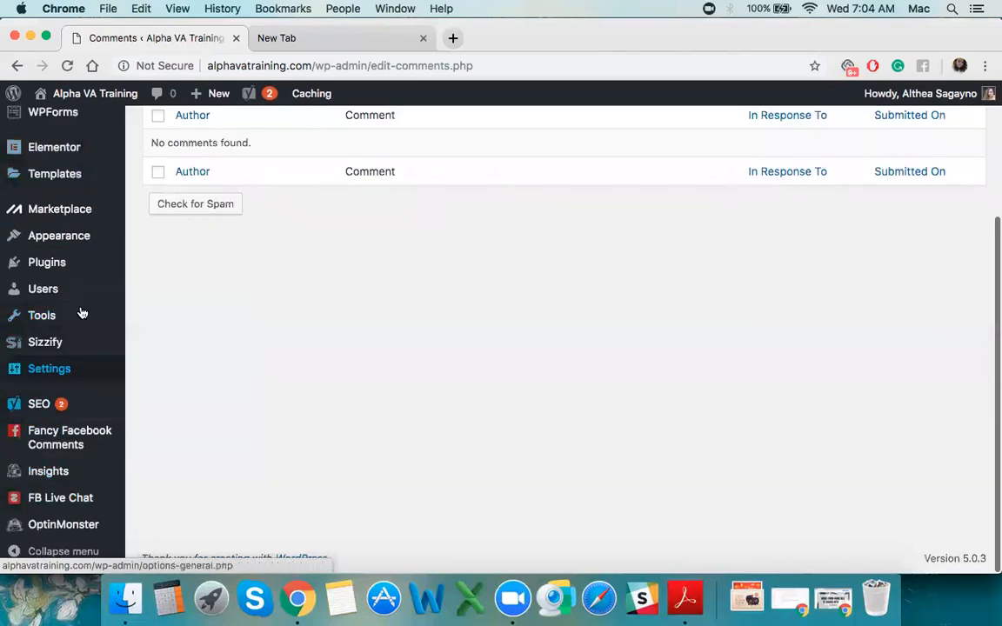
scroll(83, 295, up, 3)
scroll(82, 296, up, 3)
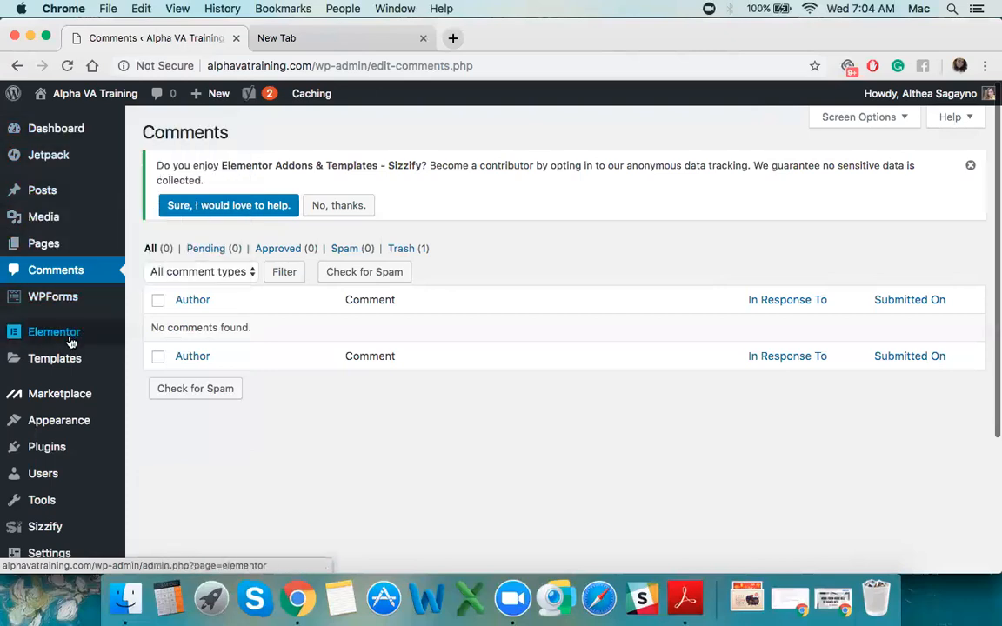
Examine the Templates, Plugins, Users and Settings submenus, briefly opening the Users page and going back to Comments.
mouse_move(86, 317)
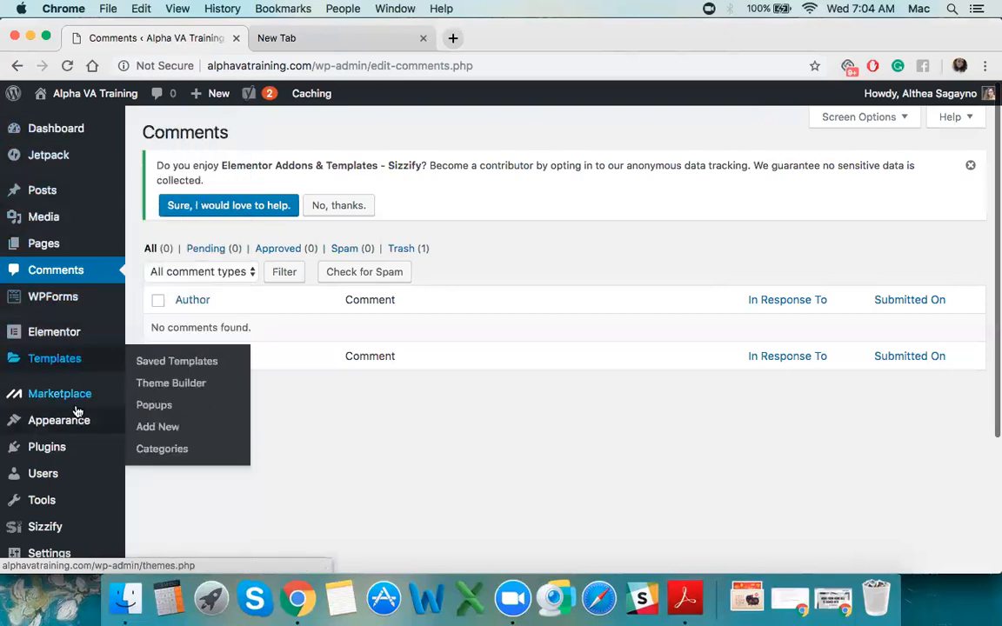
scroll(78, 359, down, 5)
mouse_move(93, 275)
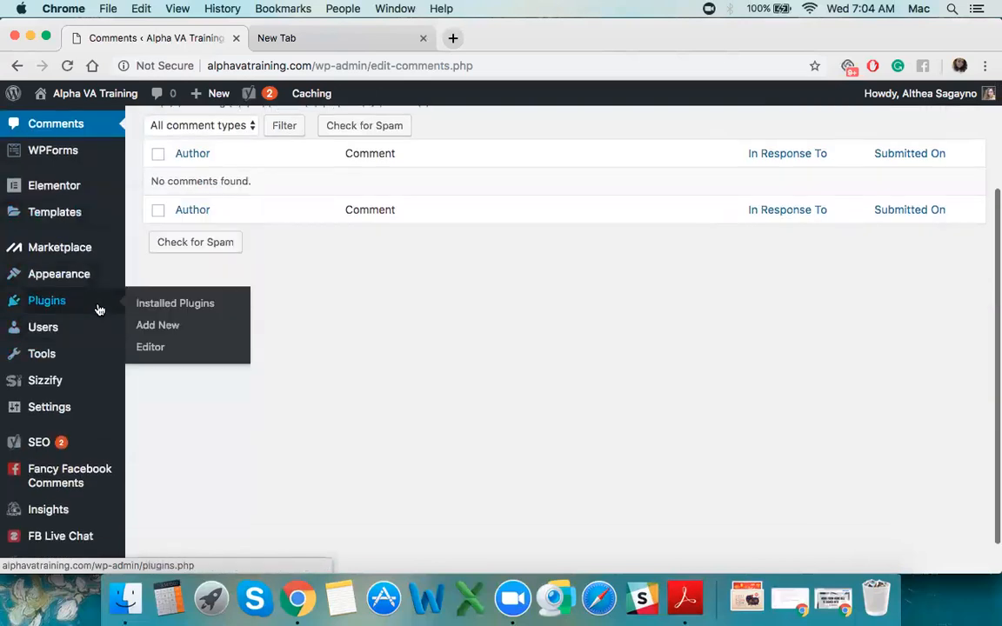
mouse_move(100, 349)
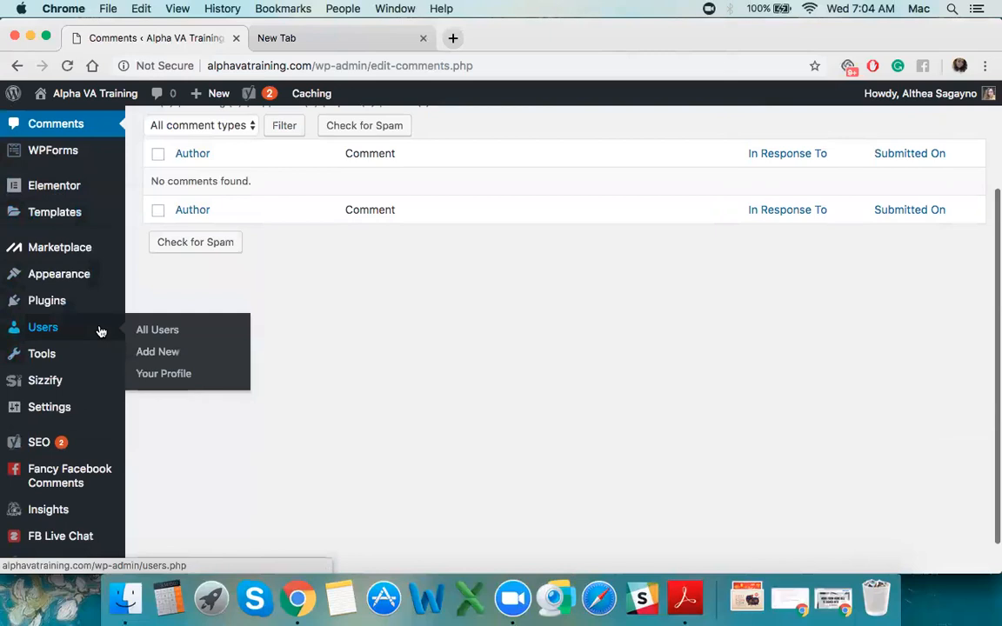
click(101, 330)
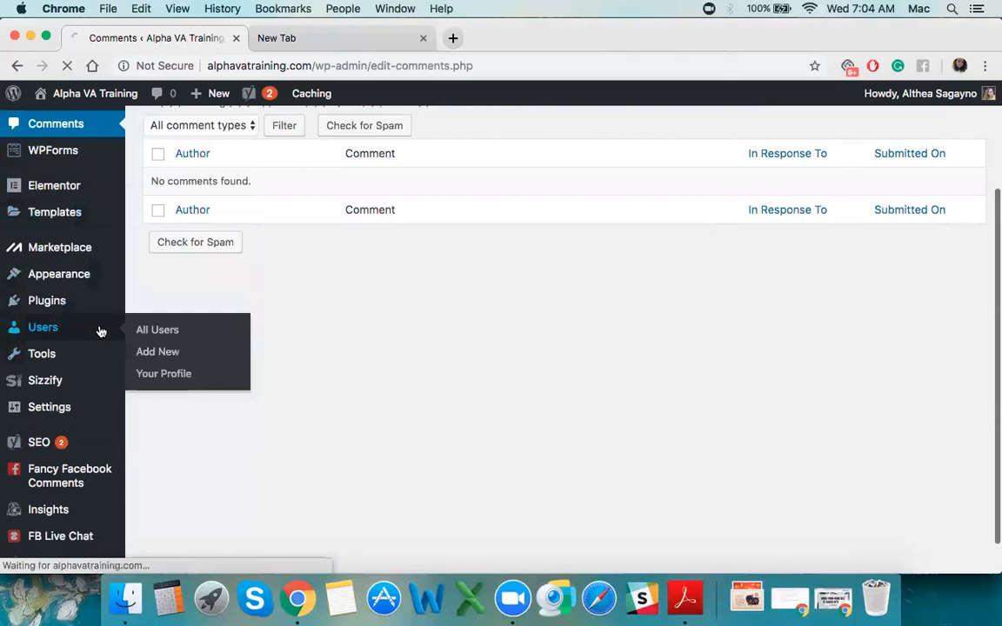
click(15, 67)
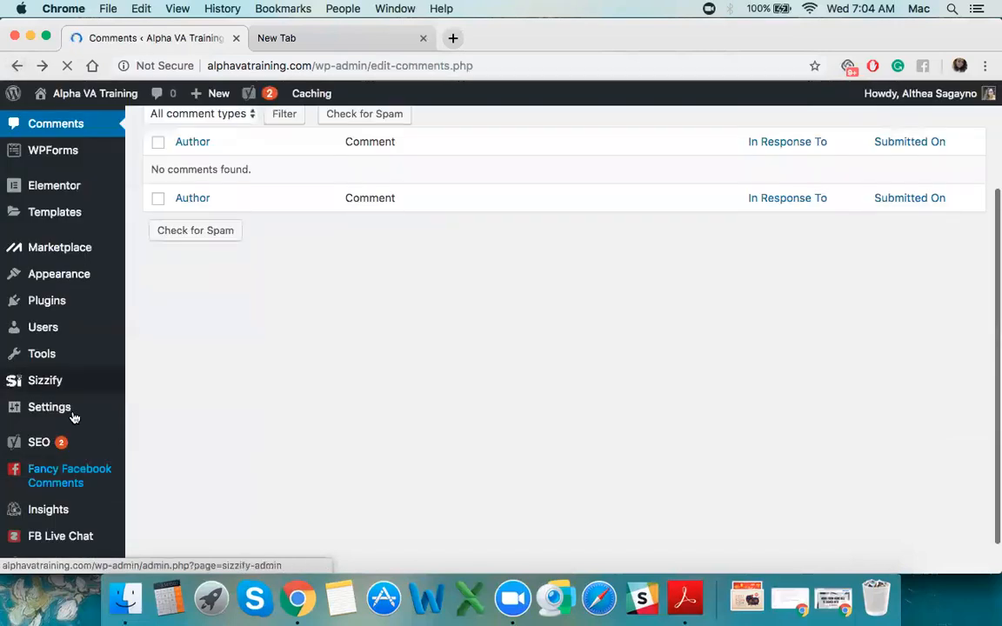
mouse_move(74, 415)
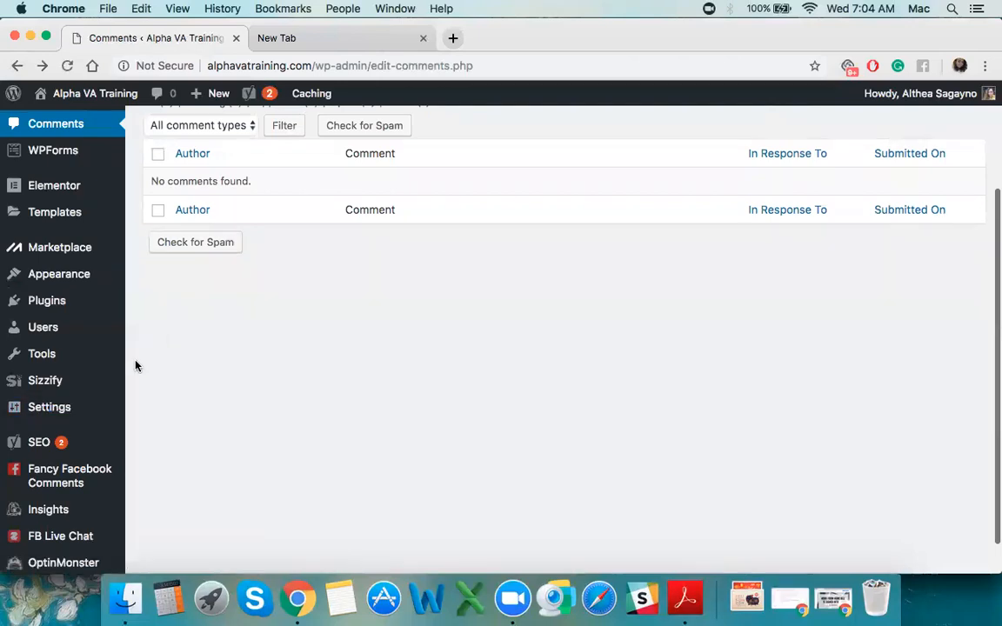
mouse_move(91, 336)
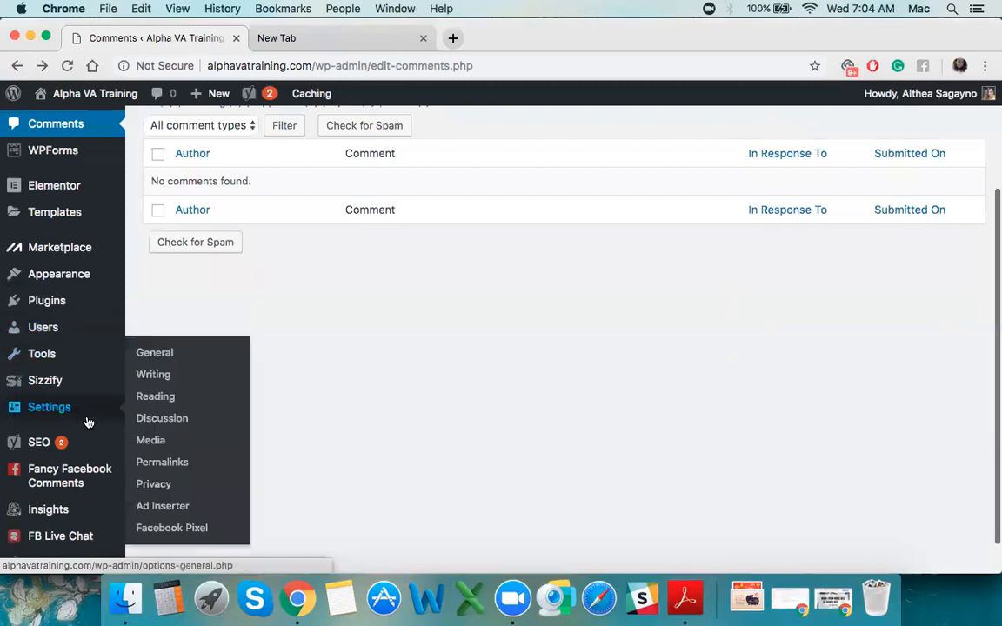
mouse_move(108, 302)
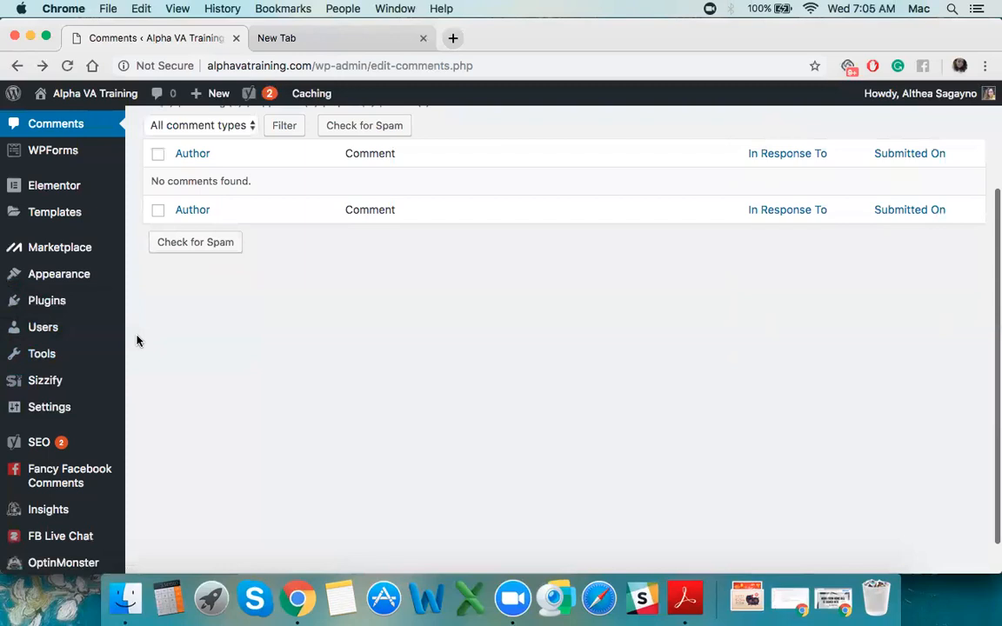
scroll(137, 341, up, 5)
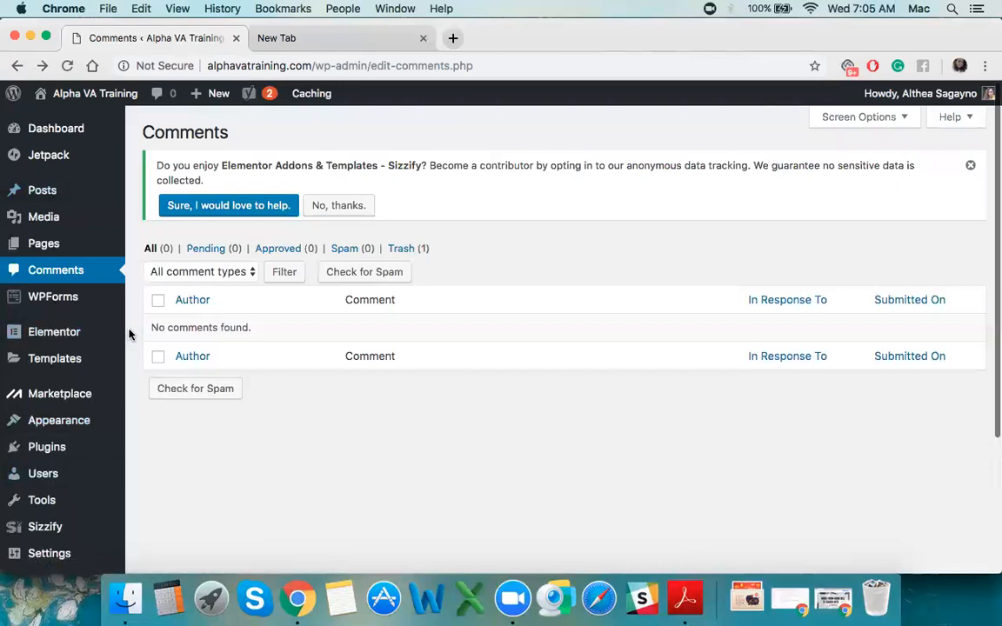
scroll(129, 334, down, 4)
scroll(129, 335, up, 5)
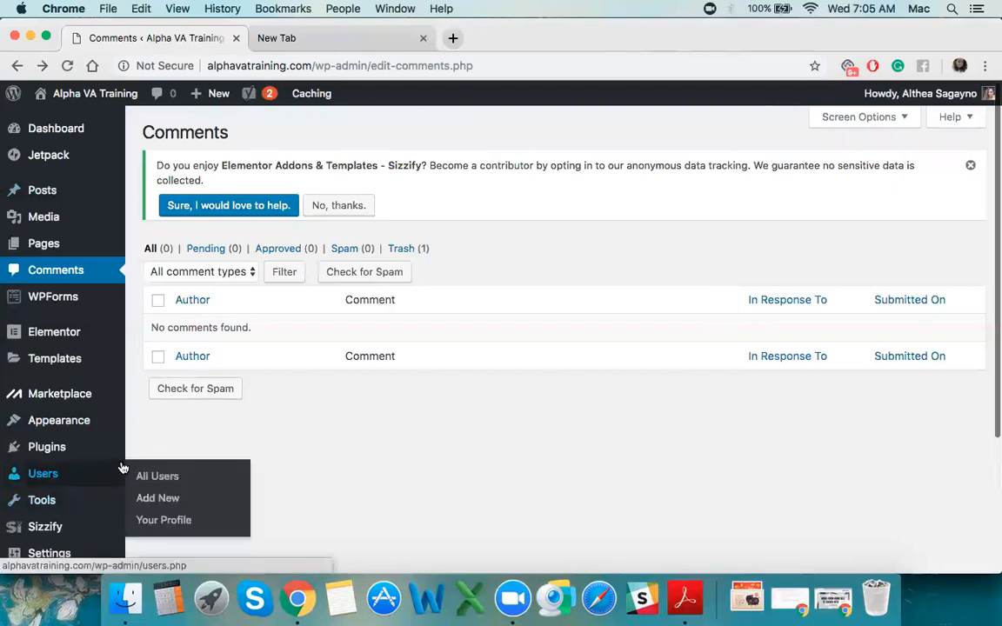
scroll(130, 396, down, 4)
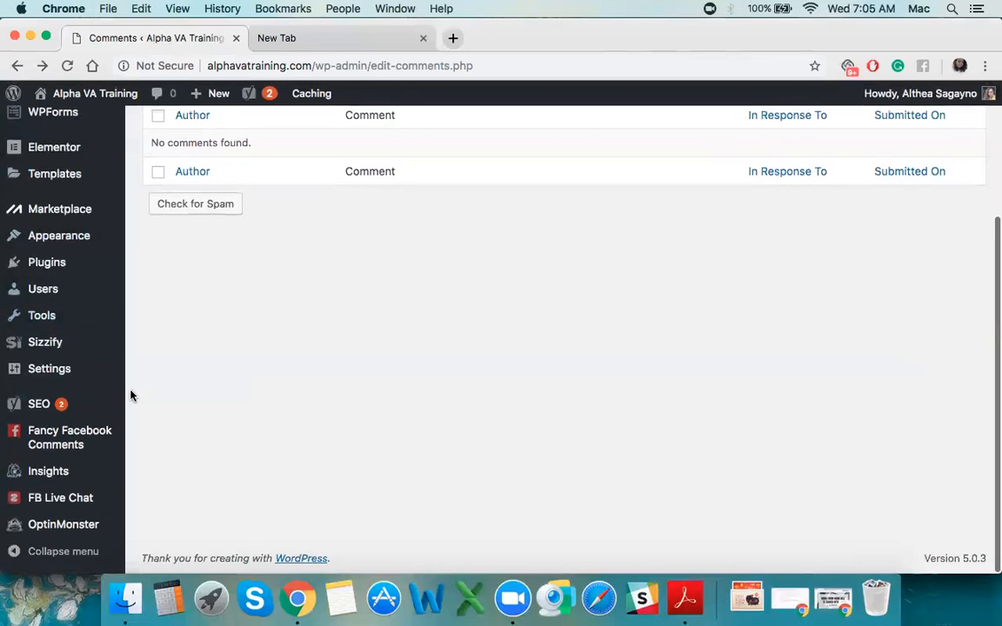
scroll(131, 396, up, 4)
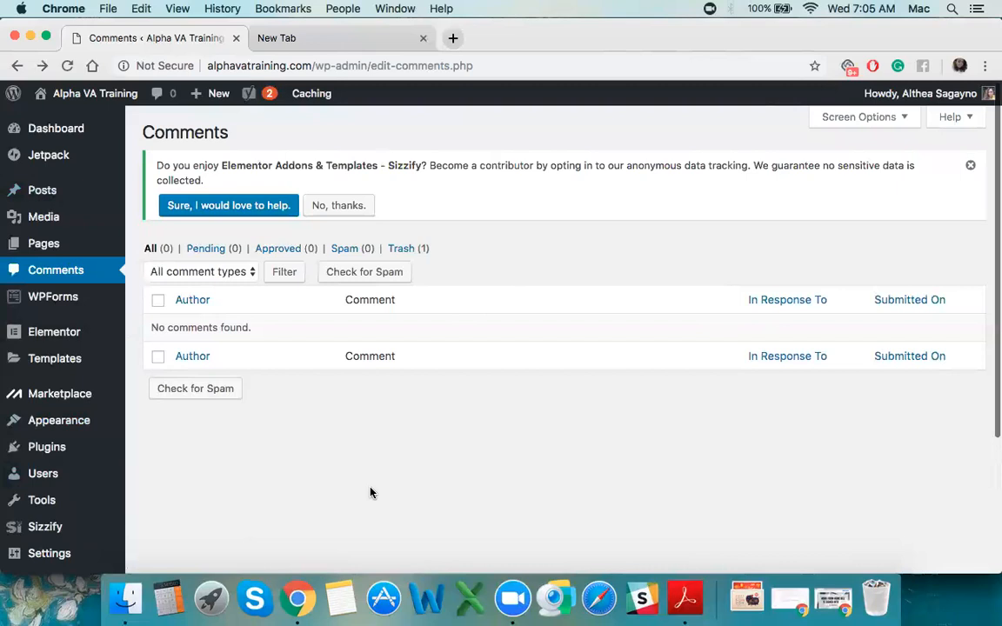
scroll(369, 494, up, 2)
scroll(370, 493, down, 5)
scroll(369, 493, up, 5)
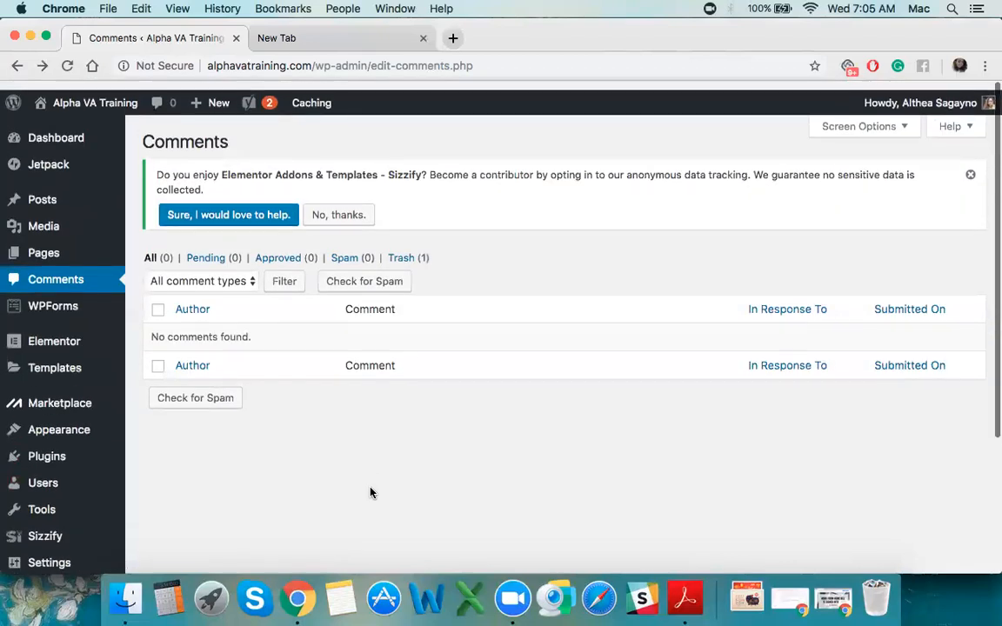